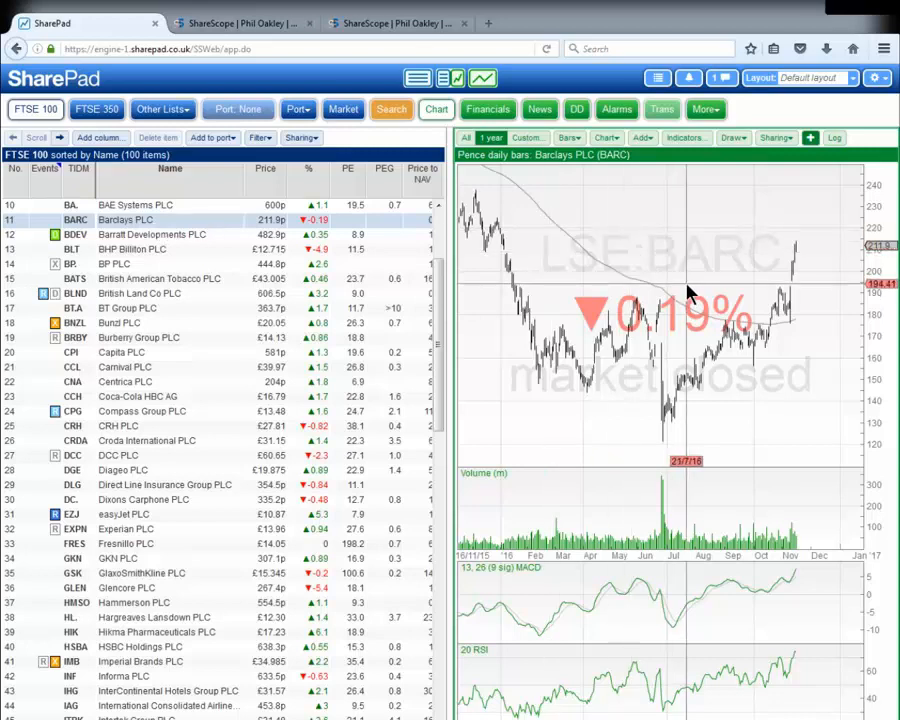
- View the price charts of Carnival, Croda International, Capita and British American Tobacco from the FTSE 100 list
left_click(143, 368)
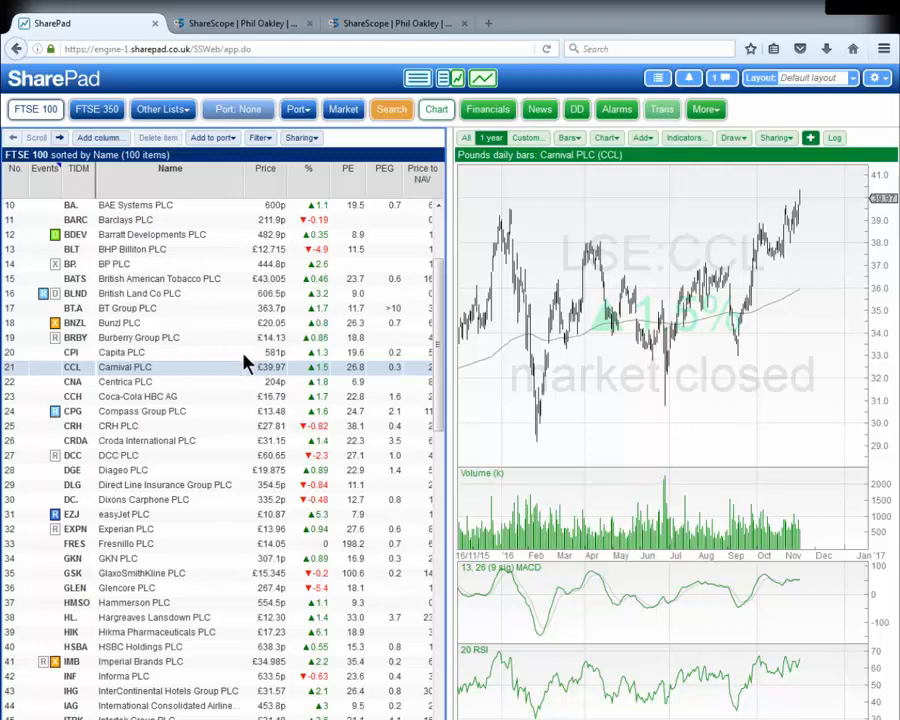
left_click(163, 443)
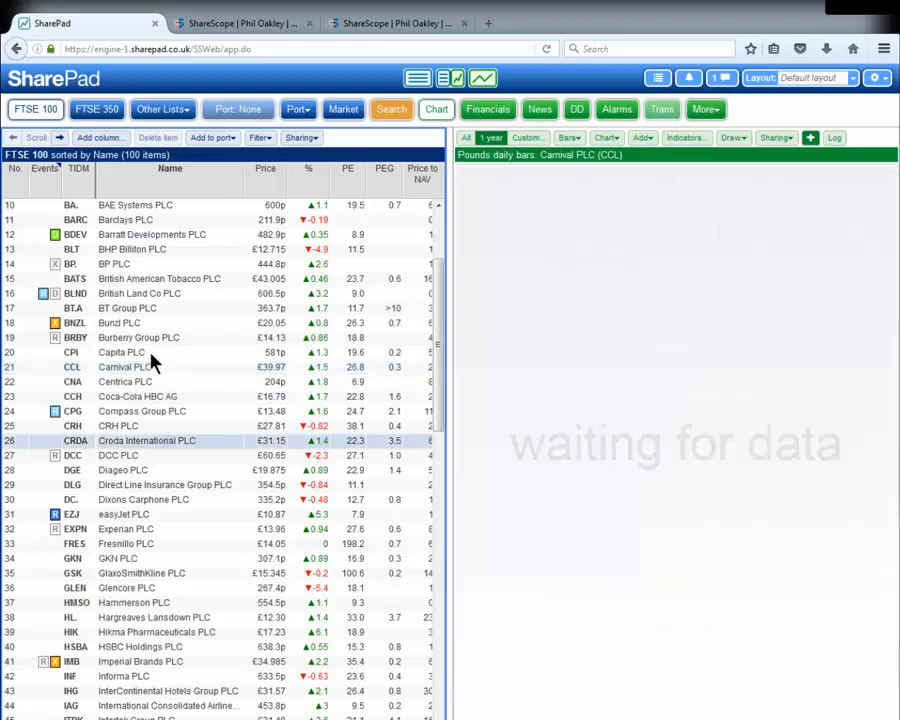
left_click(150, 354)
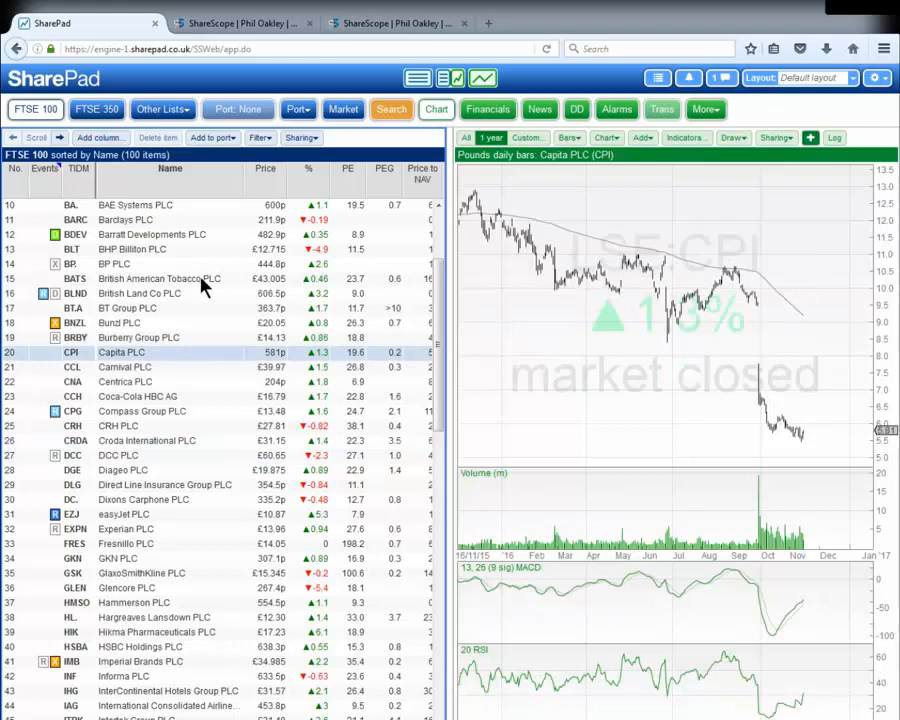
left_click(201, 281)
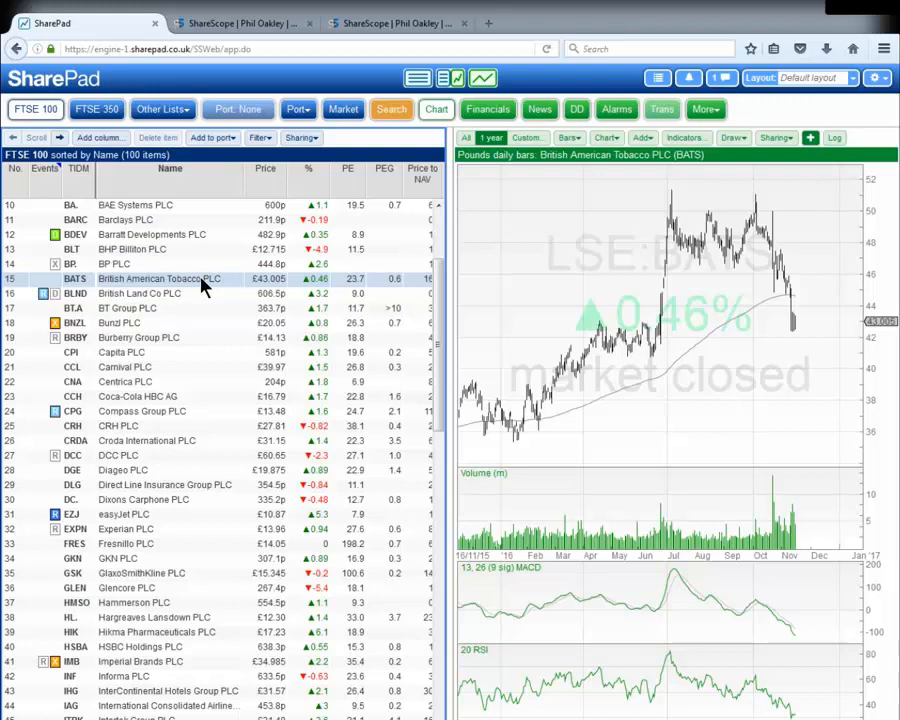
- Find Tesco in the FTSE 100 list by its TIDM code "tsco" and display its chart
left_click(400, 114)
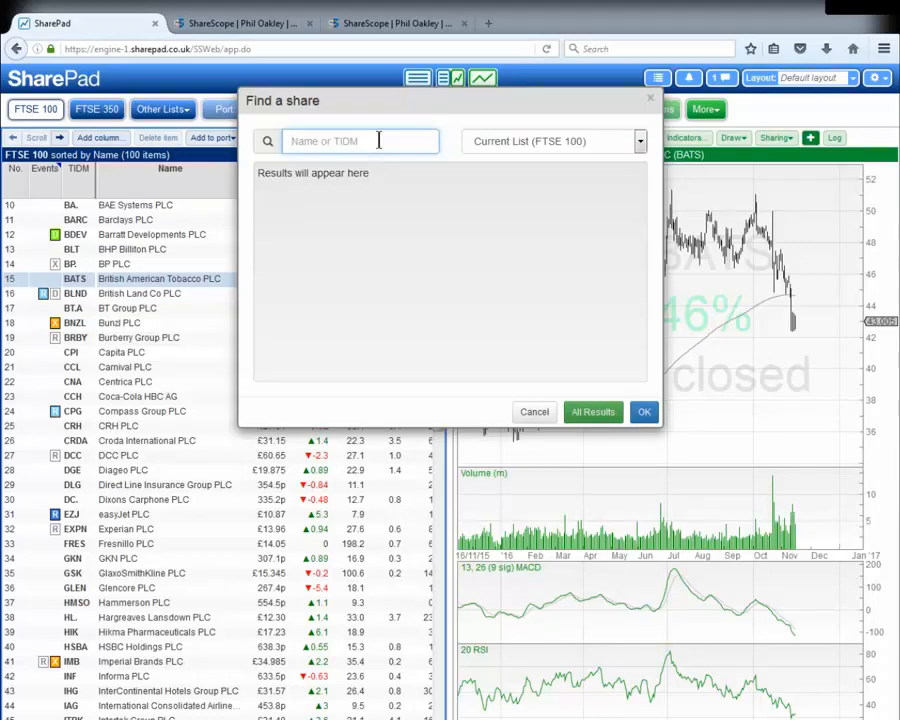
type("sco")
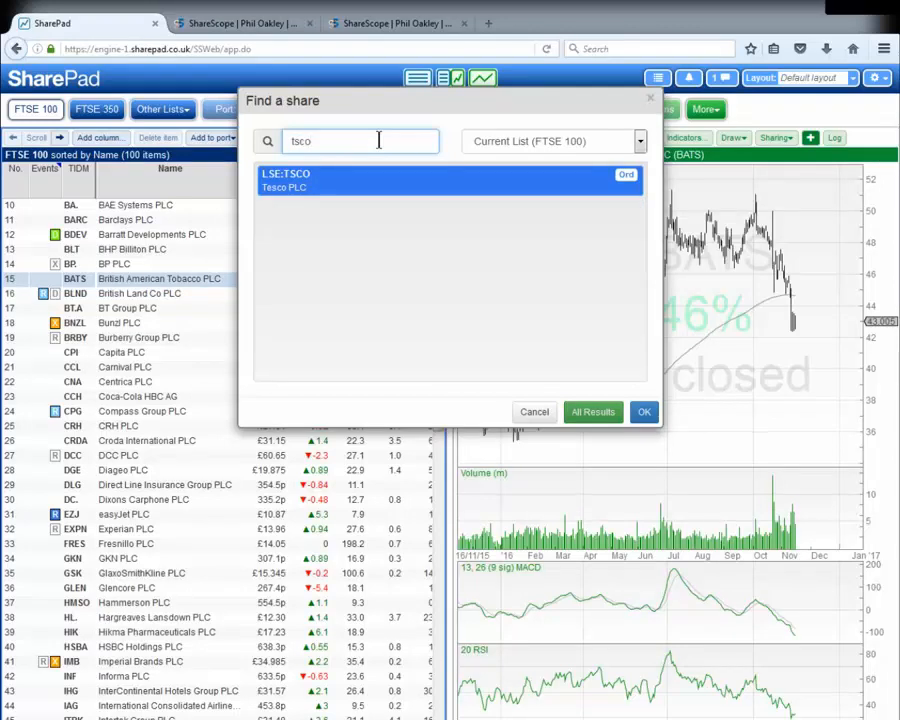
left_click(645, 413)
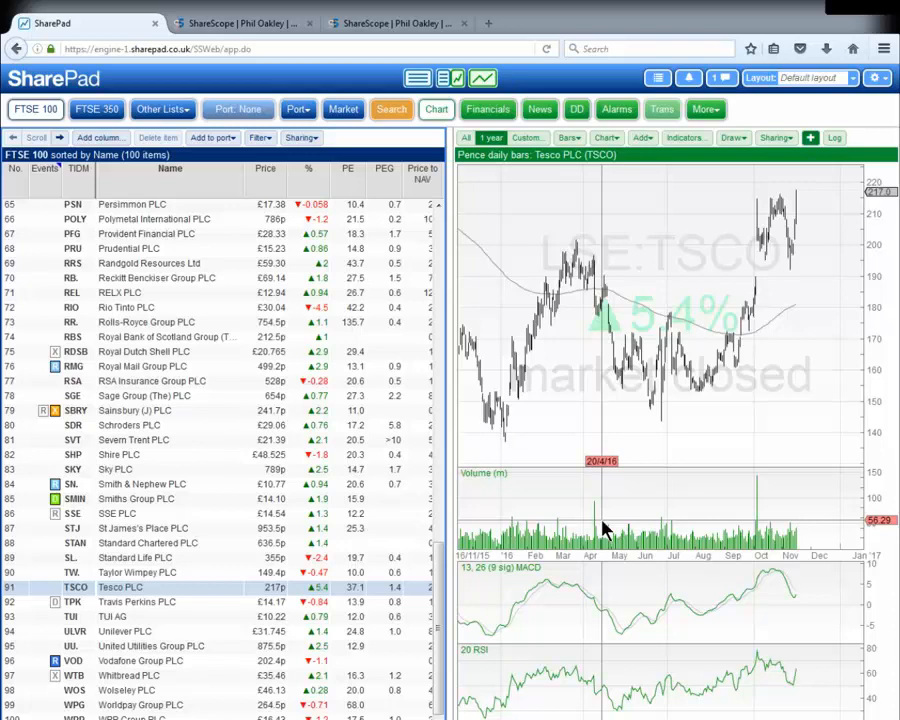
- Find the same share in the current list by its company name "tesco" and display its chart
left_click(390, 110)
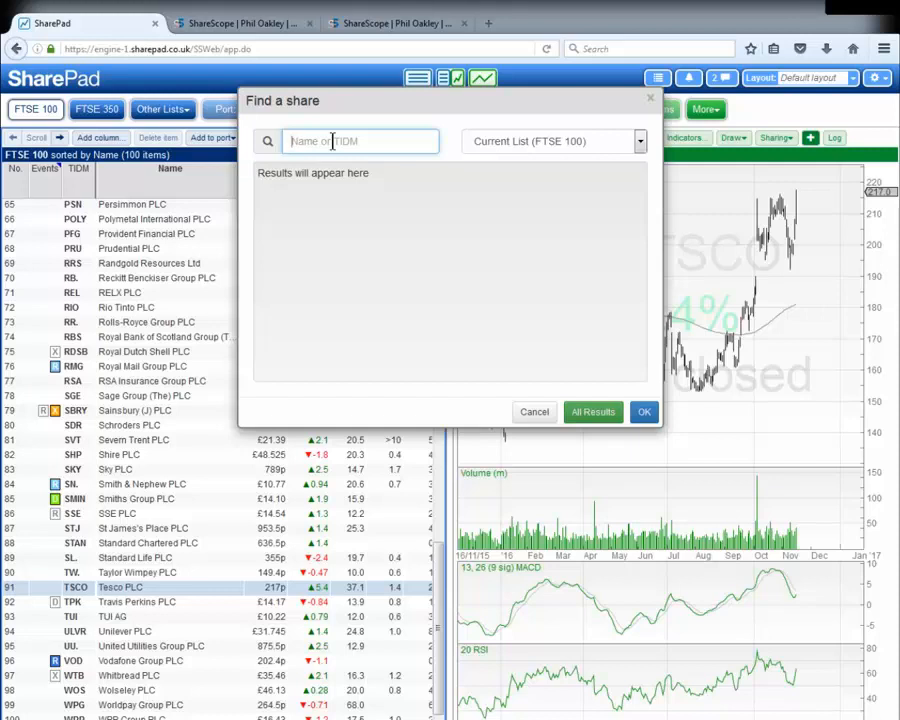
type("tesco")
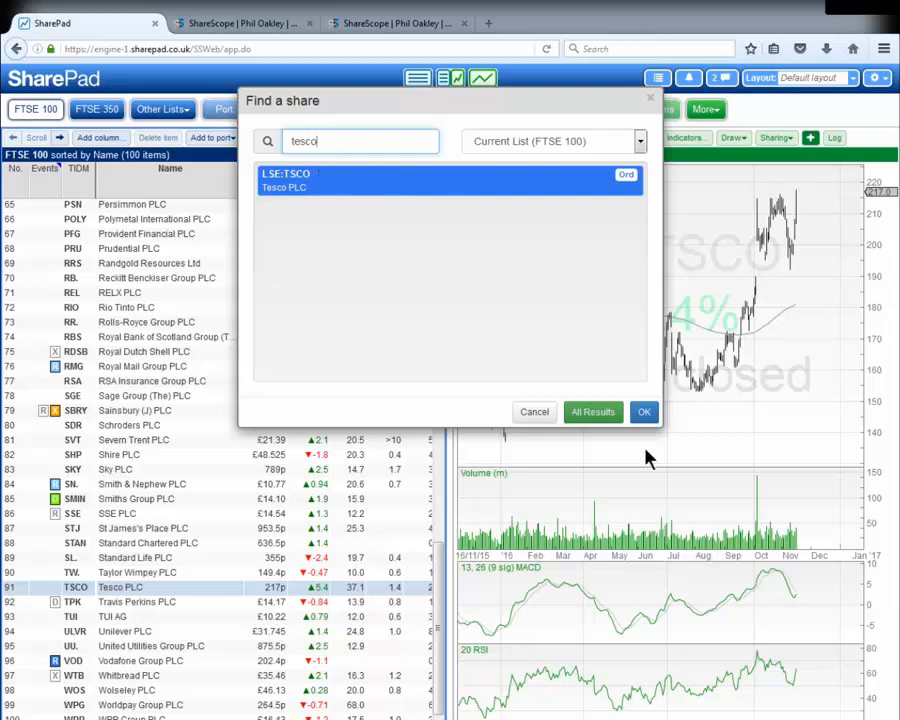
left_click(644, 411)
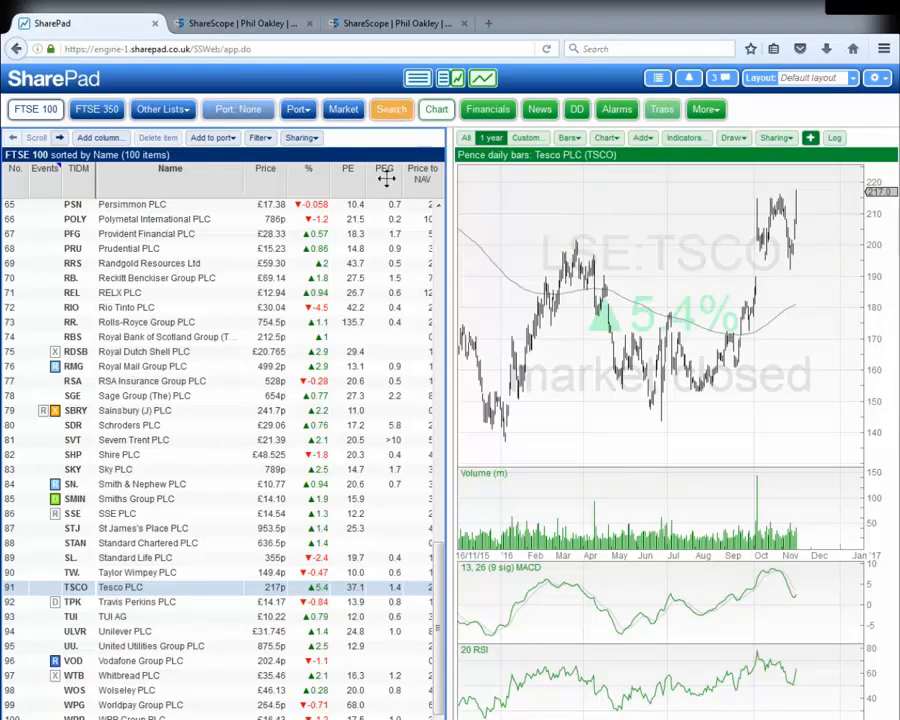
- Search for the code "zpla" within the FTSE 350 and display the Zoopla Property Group chart
left_click(391, 110)
type("zpl")
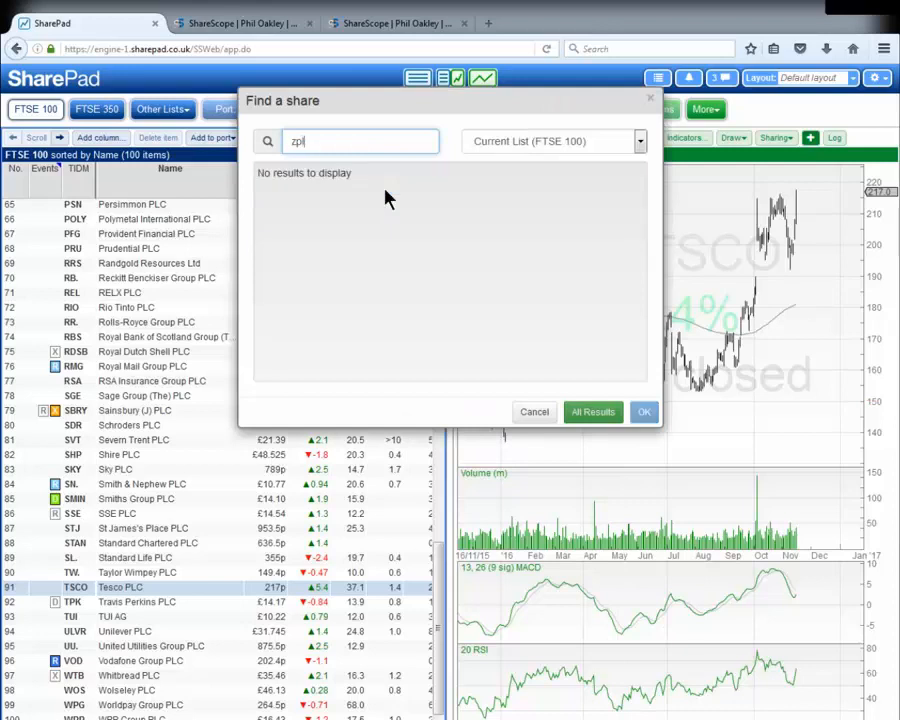
type("a")
key("Tab")
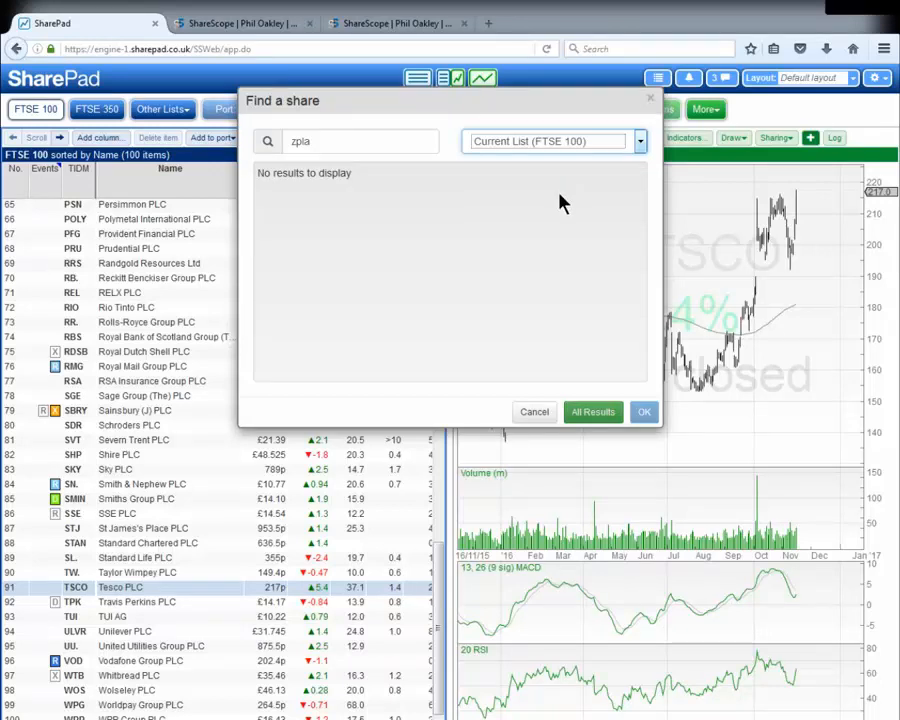
key("Down")
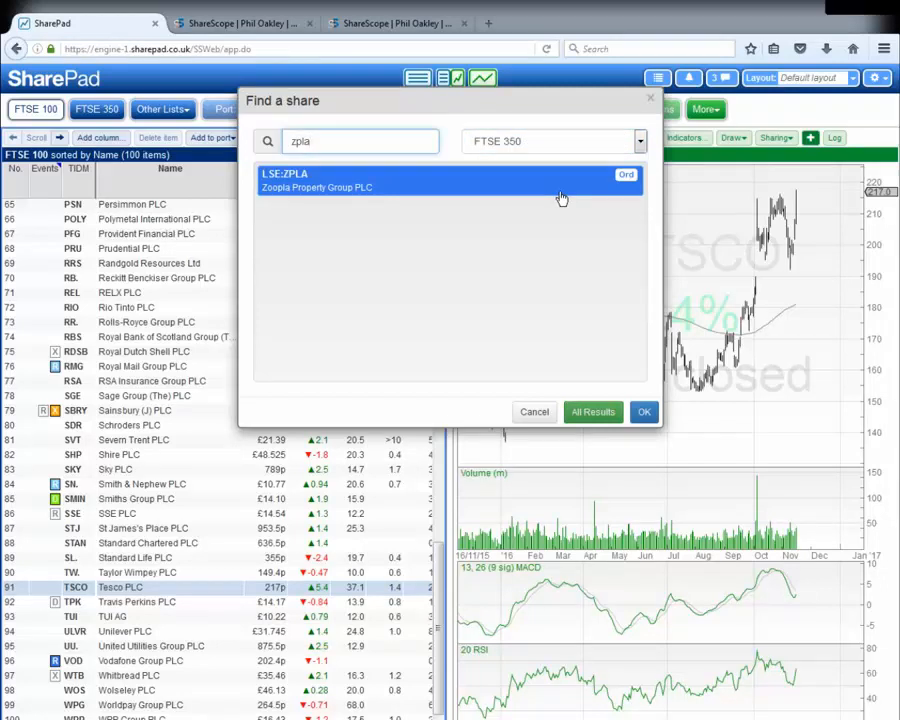
left_click(646, 413)
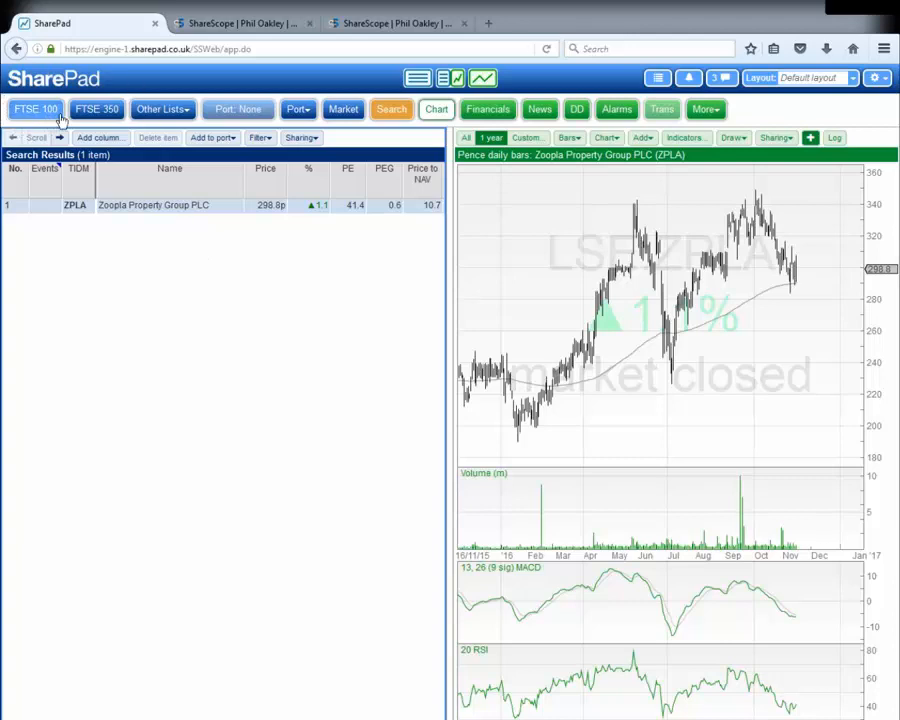
- Show the Foreign Exchange list and find the "gbpusd" exchange rate in it to display its chart
left_click(153, 117)
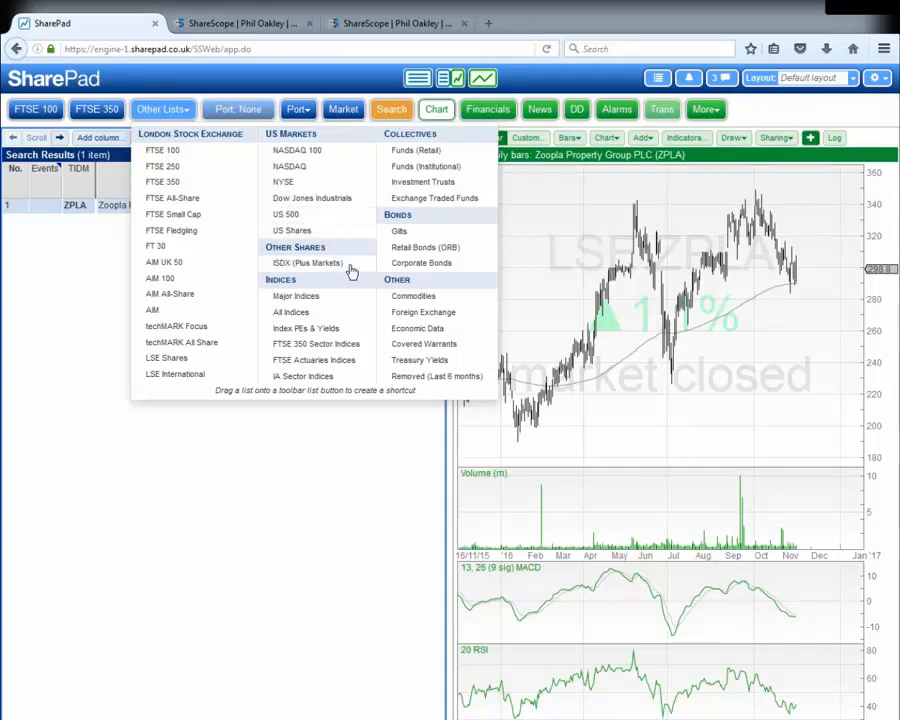
left_click(414, 314)
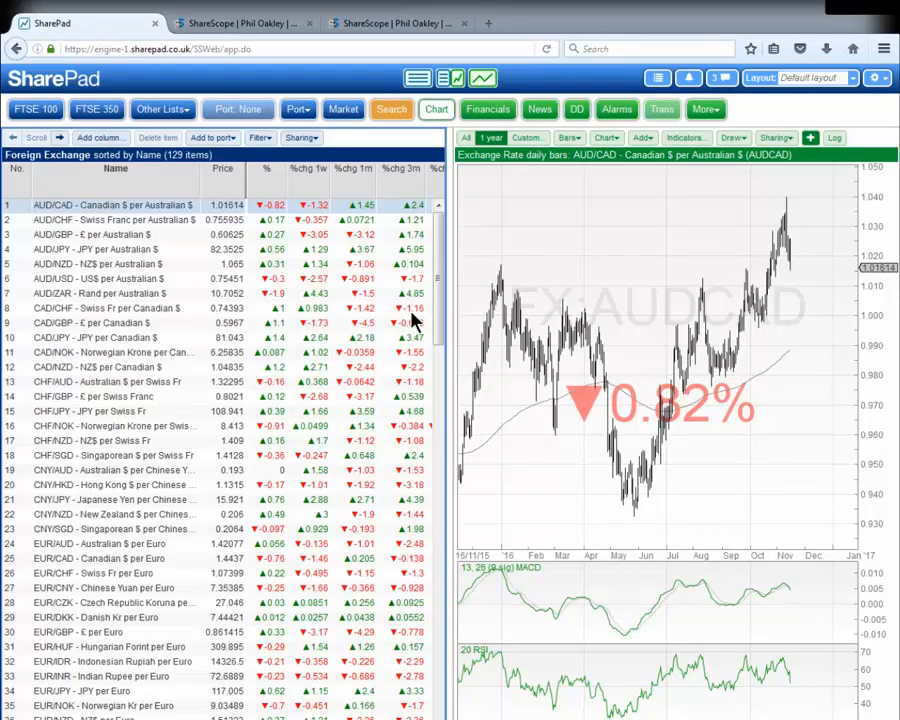
type("gbpusd")
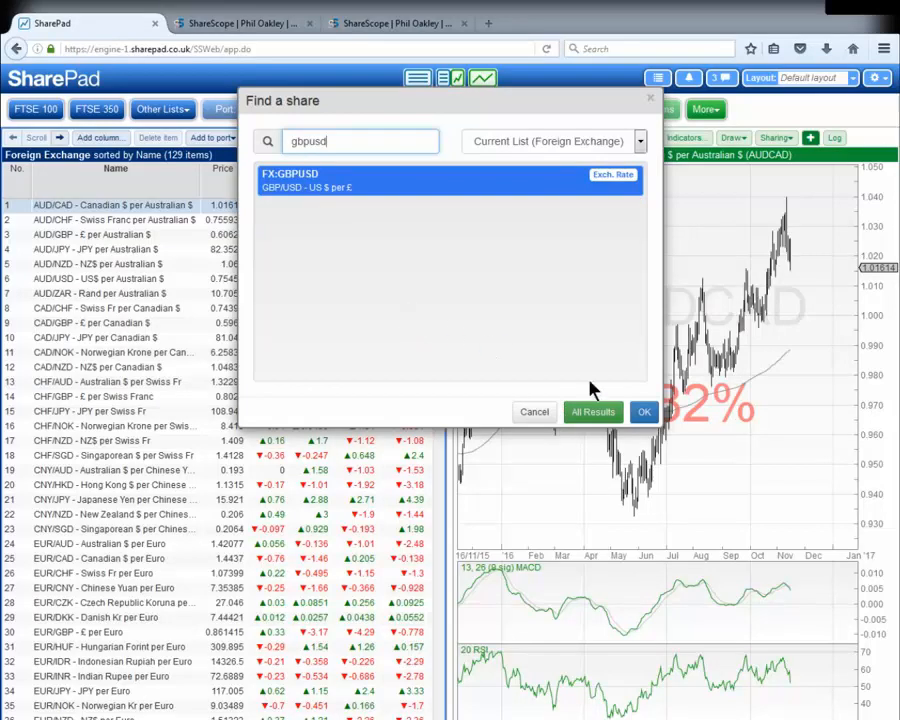
left_click(644, 414)
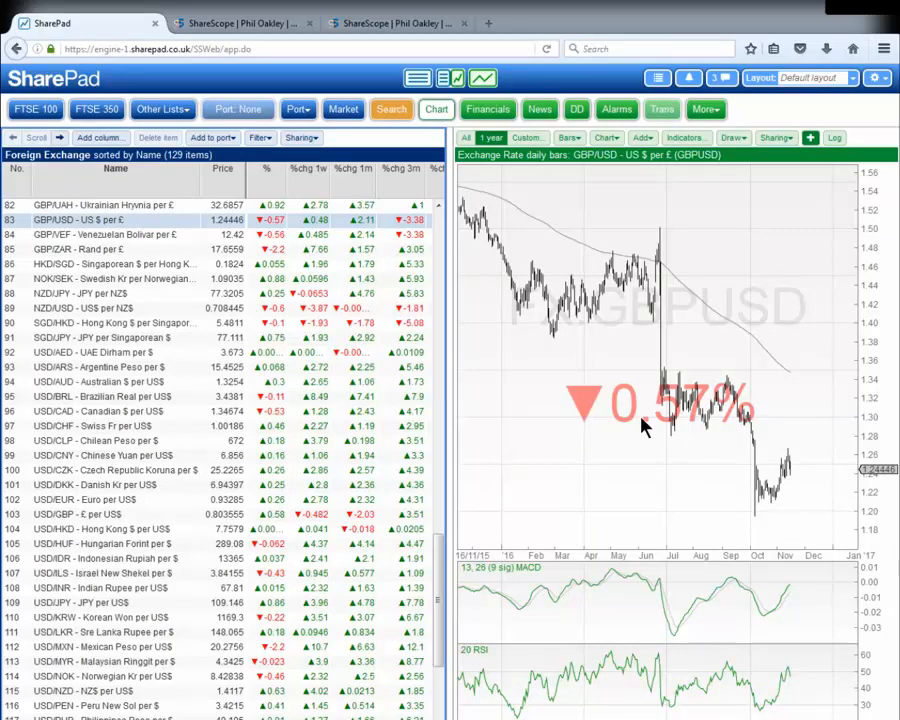
- Search for "ukx" across All Instruments and display the chart of the FTSE 100 index
type("ukx")
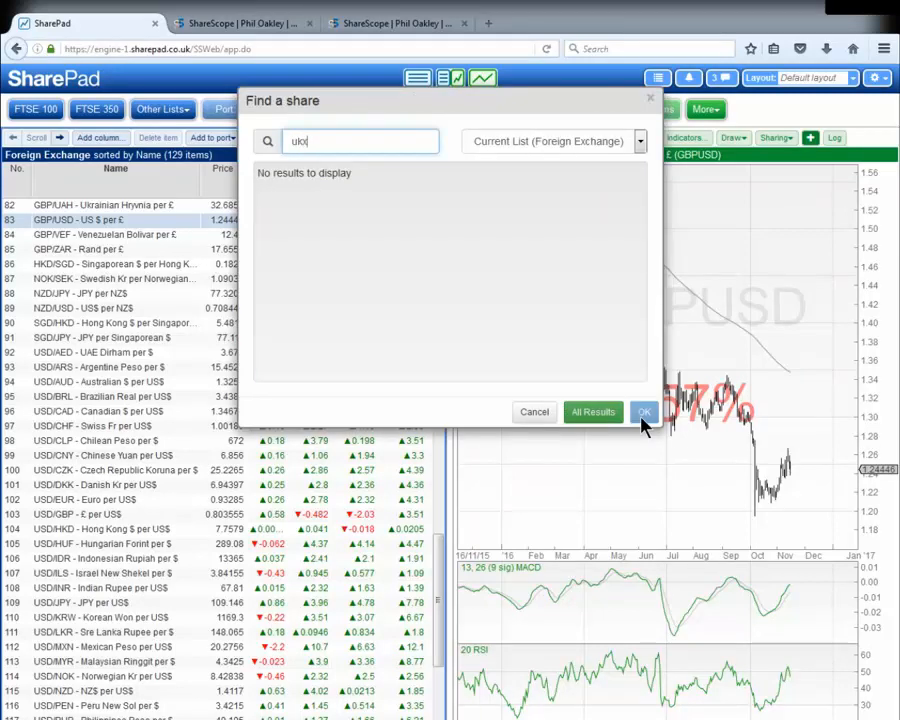
left_click(639, 137)
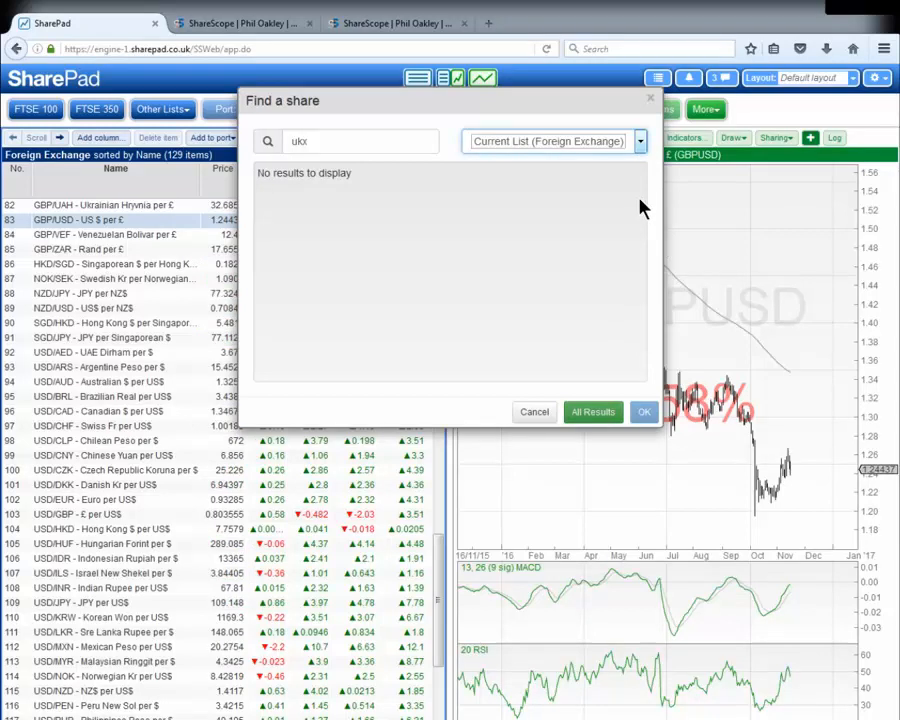
left_click(540, 156)
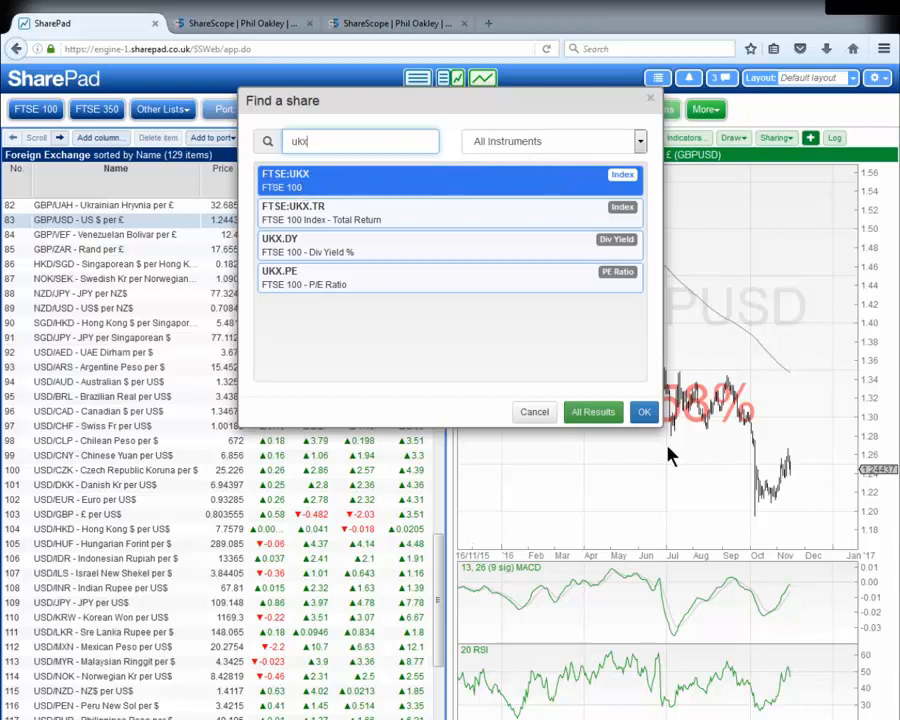
left_click(646, 412)
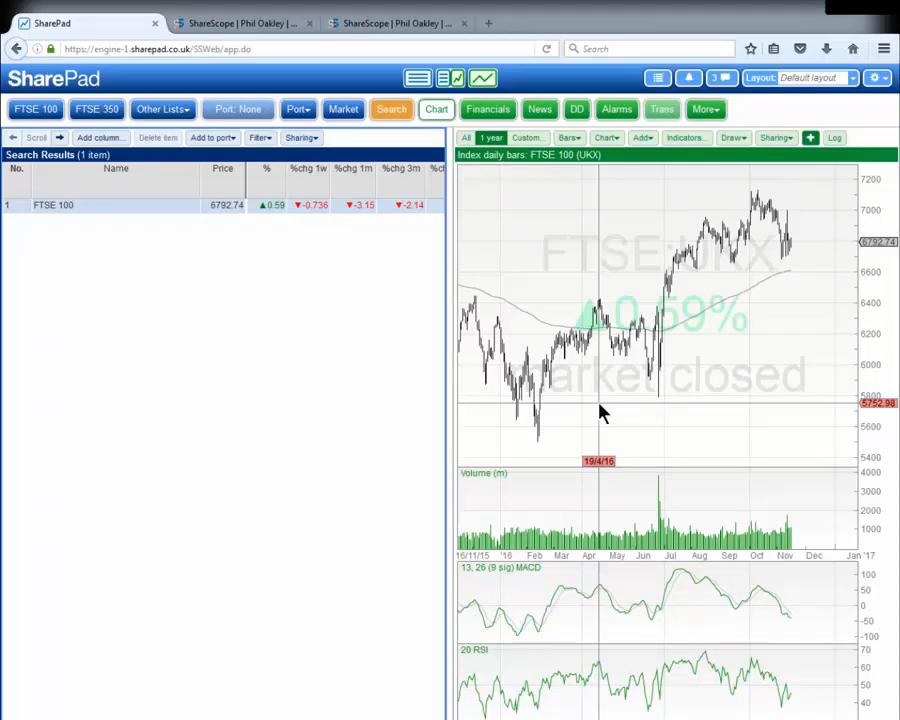
- Show the Exchange Traded Funds list, search it for "FTSE 100" and list all the matching funds
left_click(160, 117)
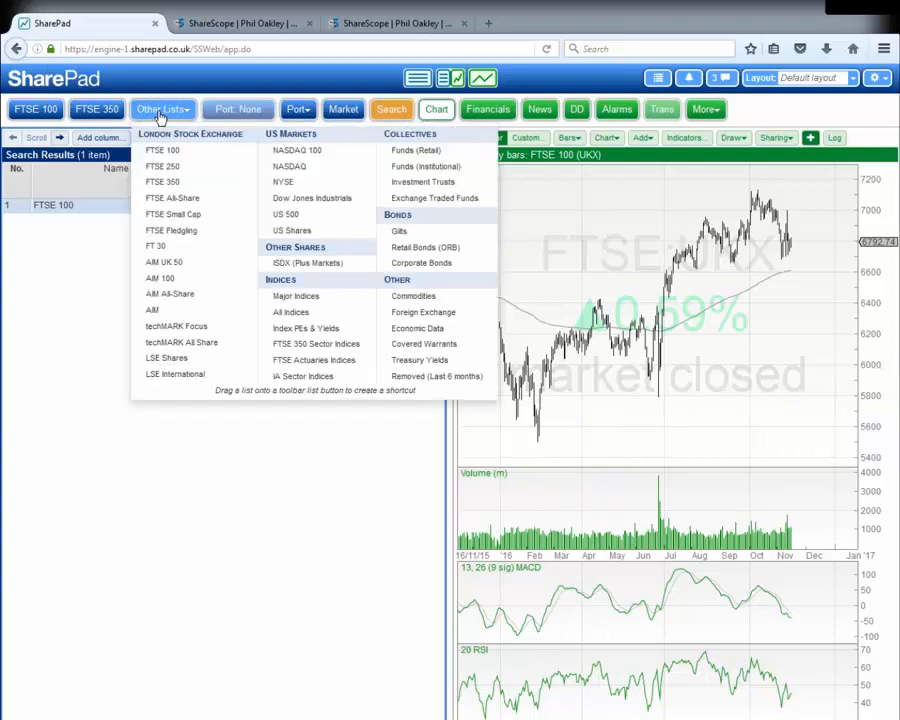
left_click(431, 202)
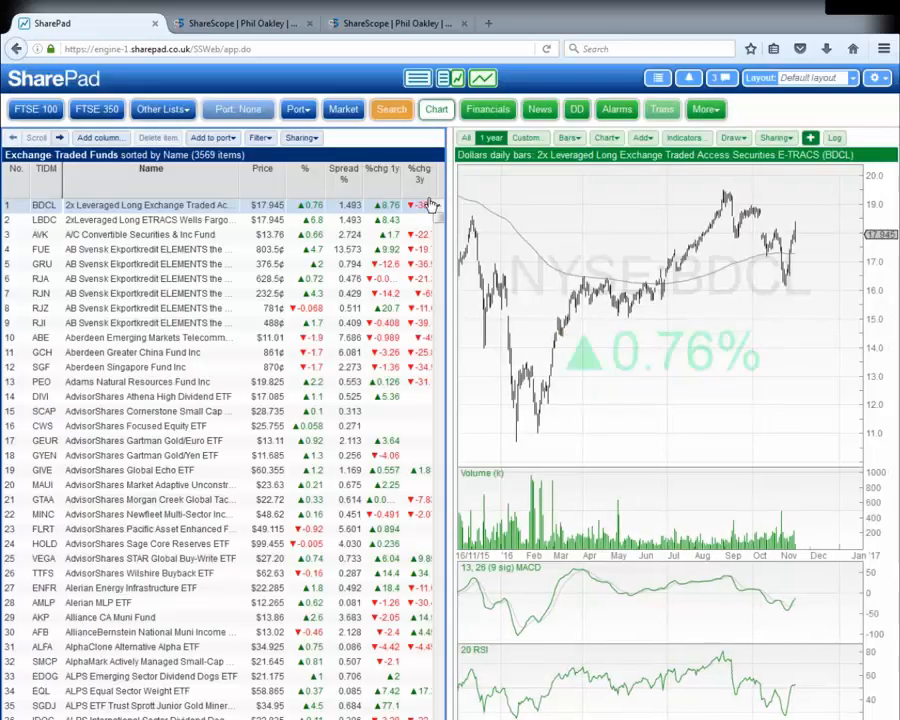
left_click(389, 112)
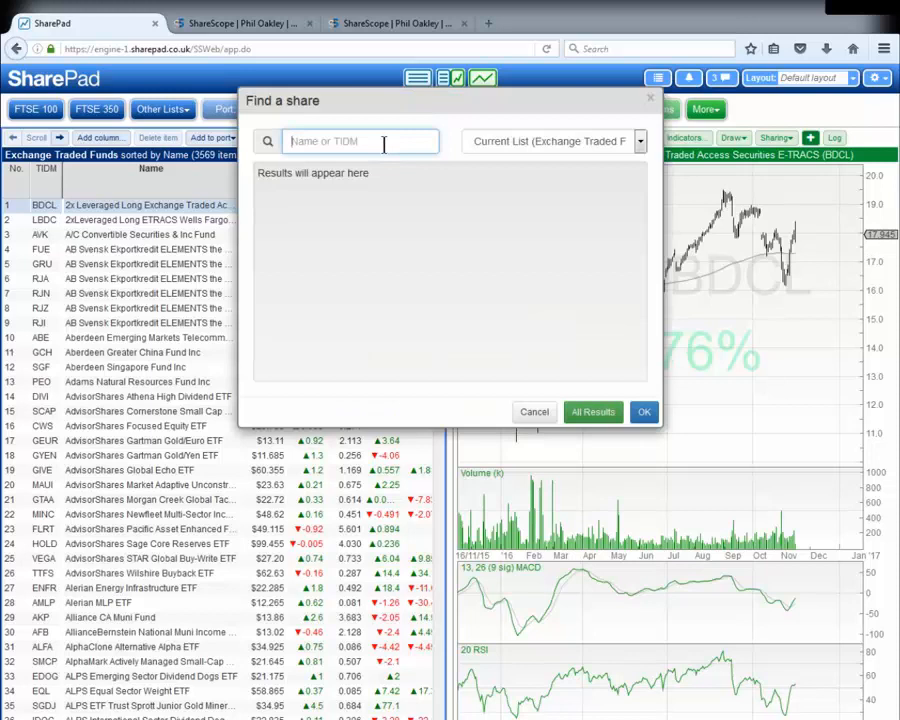
type("FTSE 100")
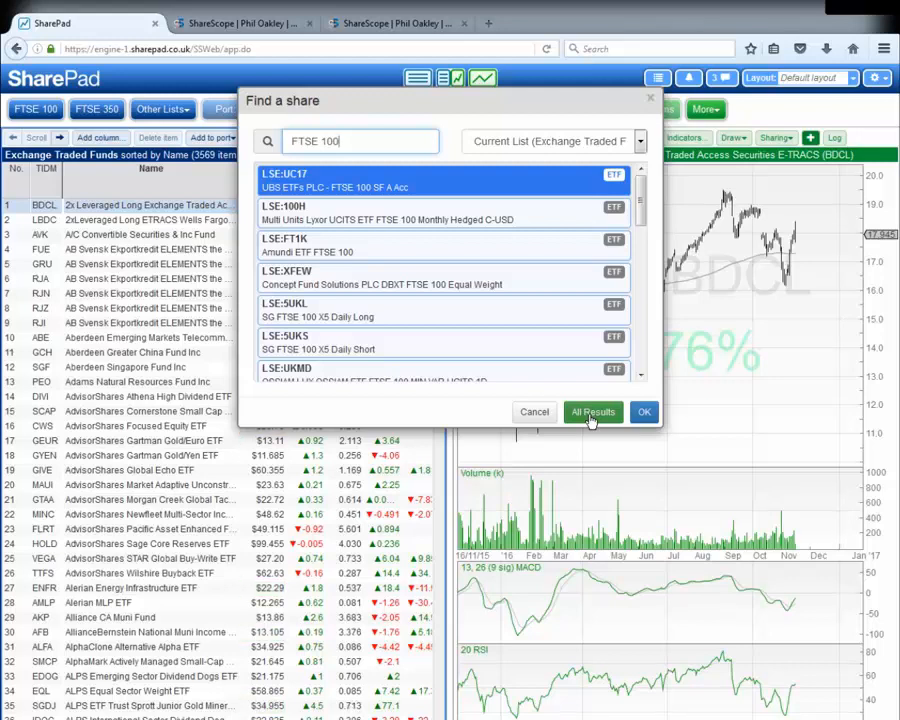
left_click(592, 421)
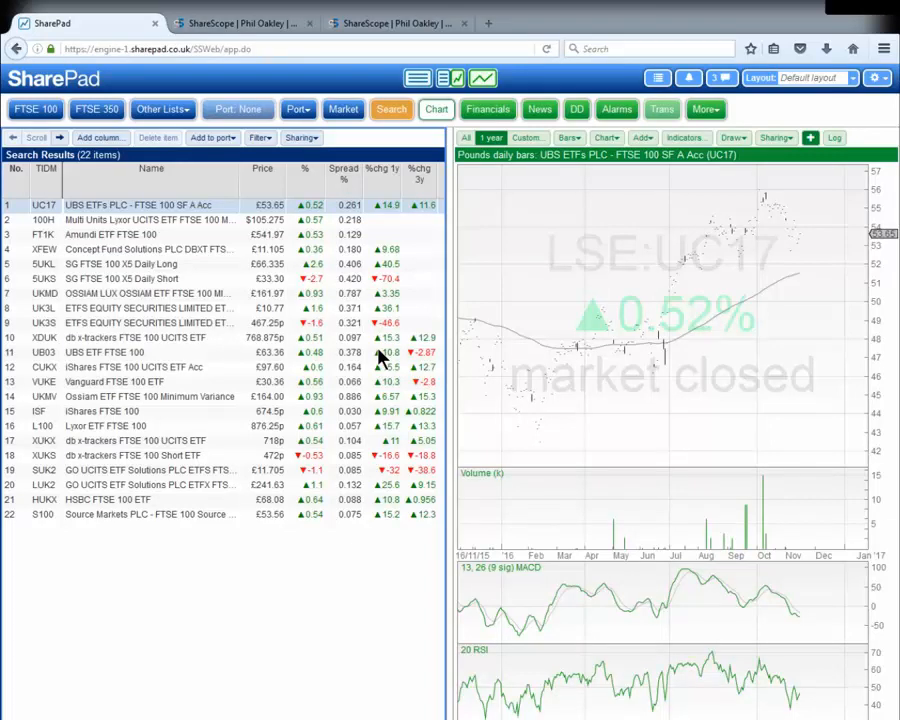
- Replace the FTSE 350 list shortcut with Foreign Exchange, and use the shortcuts to view Forex, FTSE 100 and Forex again
left_click(165, 109)
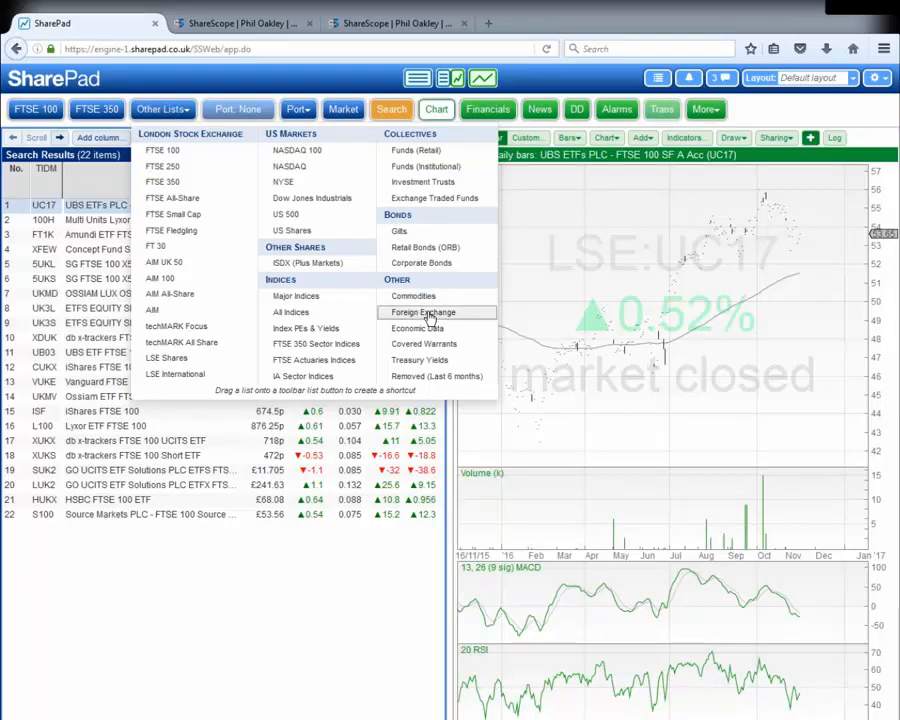
left_click_drag(428, 316, 104, 112)
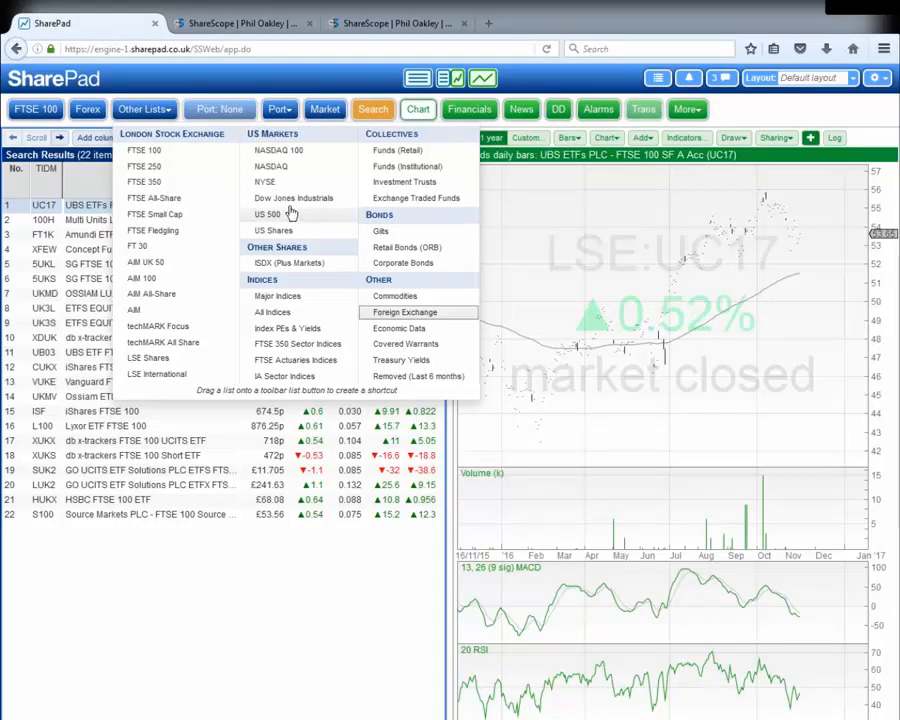
left_click(89, 112)
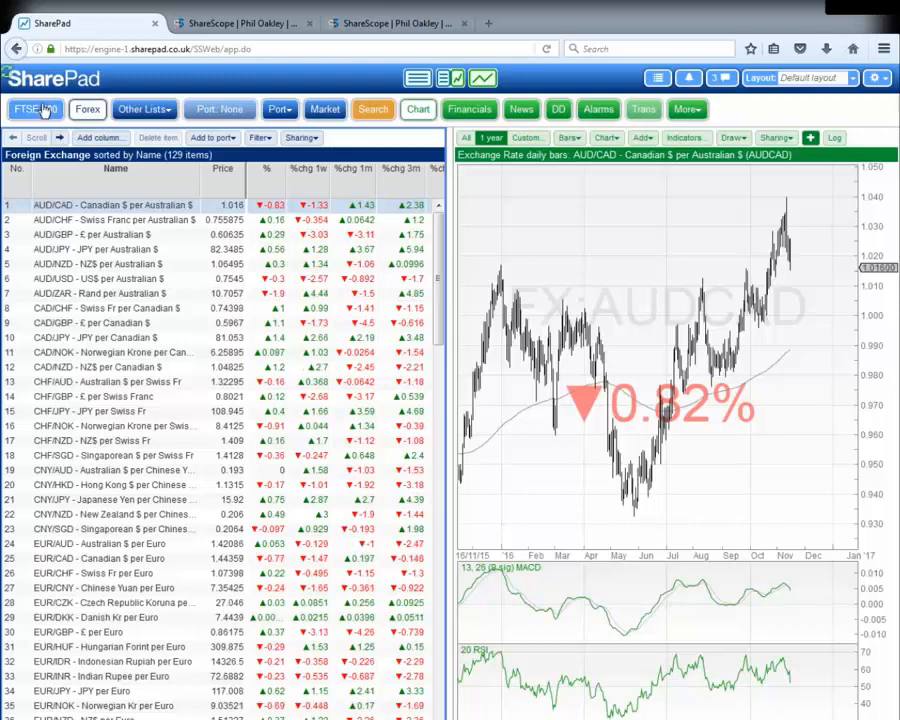
left_click(40, 111)
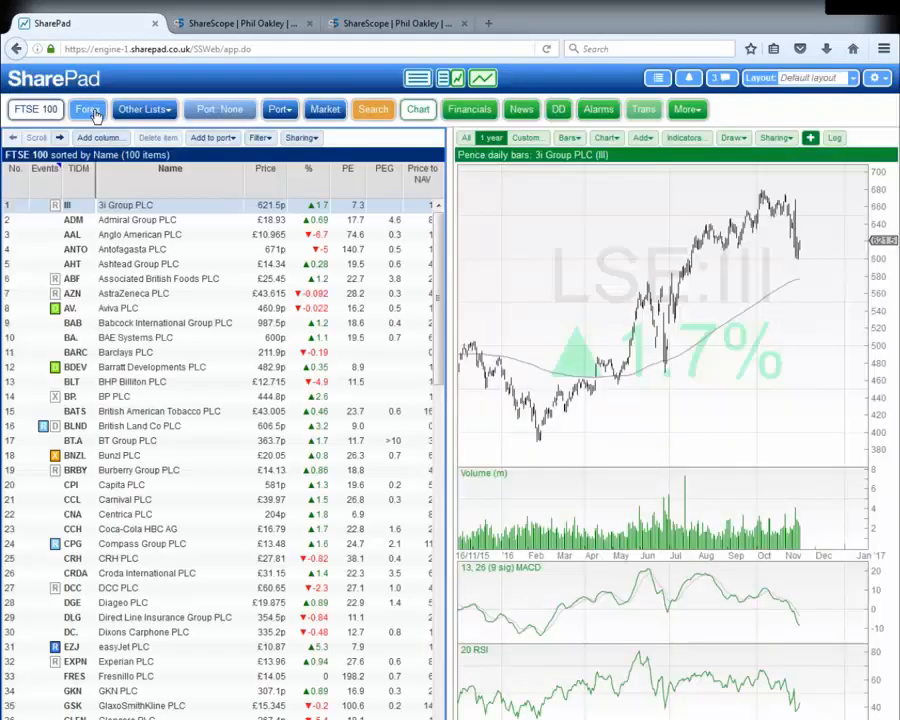
left_click(93, 113)
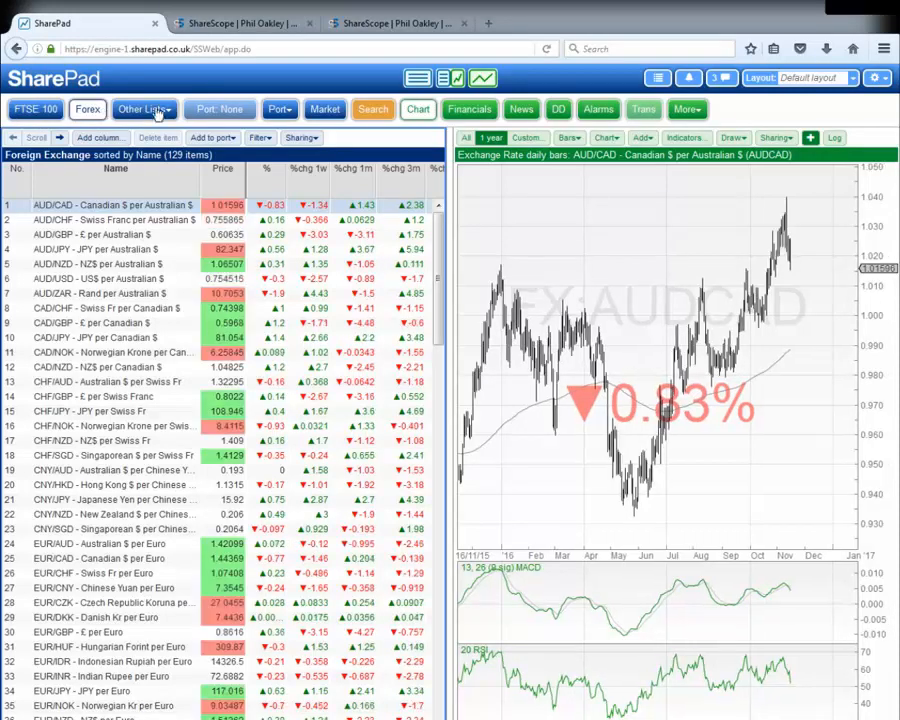
- Replace the FTSE 100 shortcut with Major Indices, and reassign the two list shortcuts to FTSE 100 and FTSE 350
left_click(157, 111)
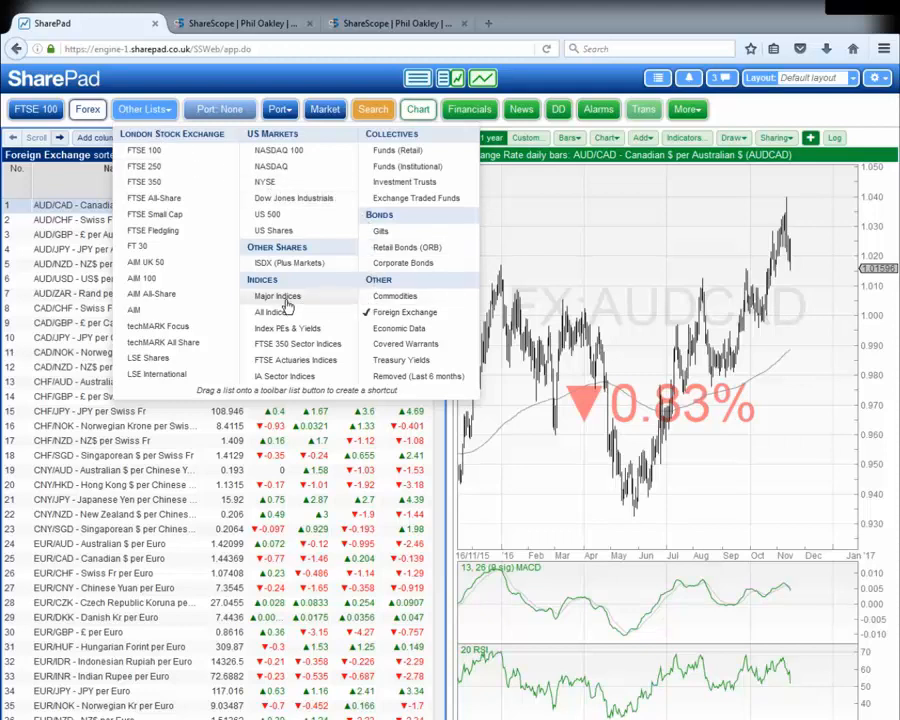
left_click_drag(287, 306, 48, 116)
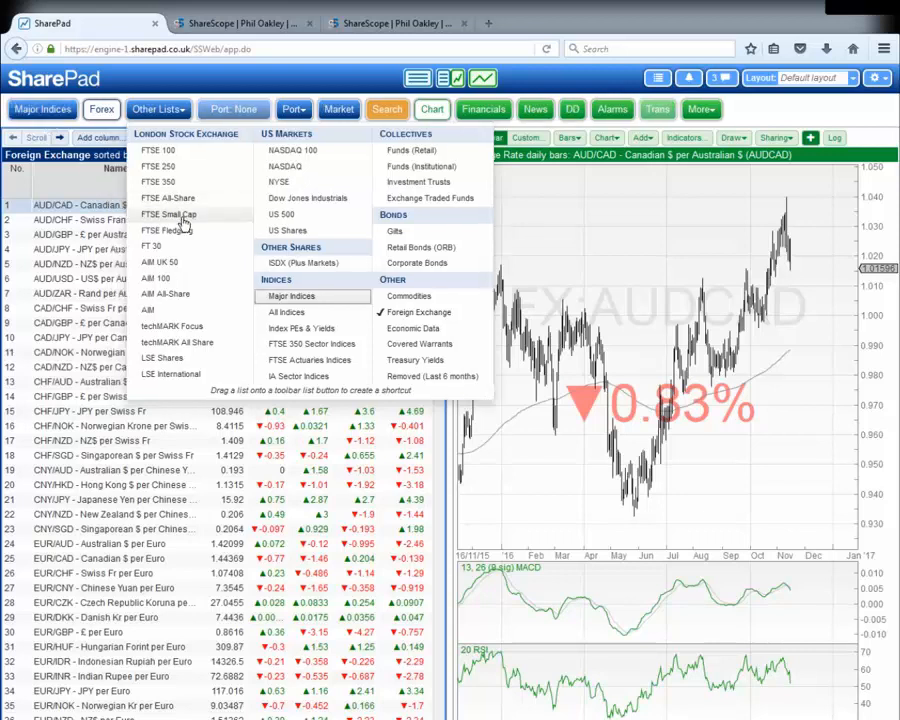
left_click_drag(158, 151, 44, 110)
left_click_drag(158, 184, 88, 112)
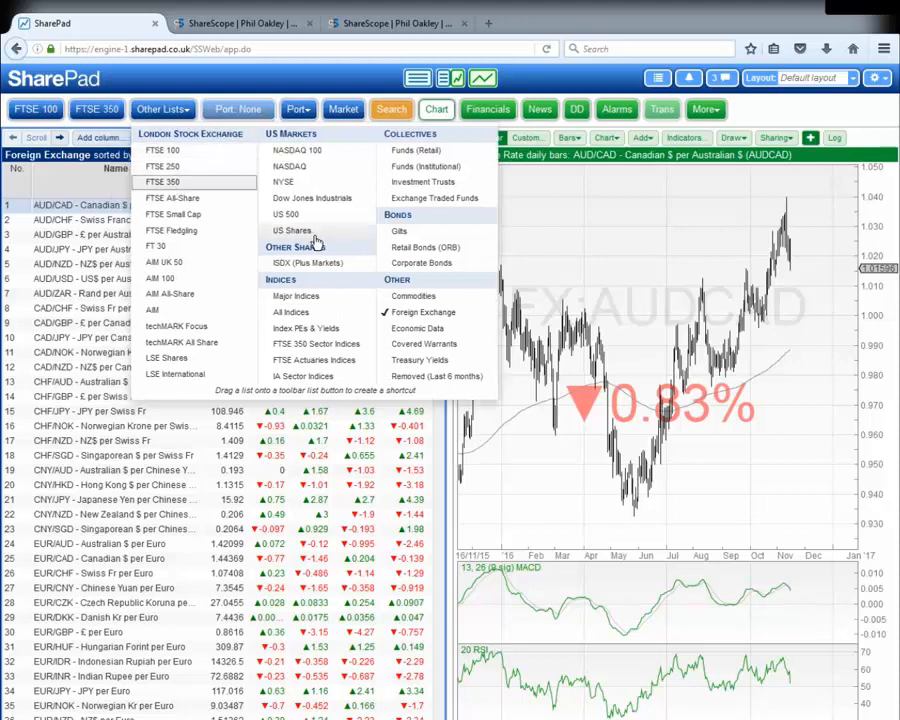
- Show the FTSE 350 list and move the divider beside the chart to shrink and then widen the list pane
left_click(98, 111)
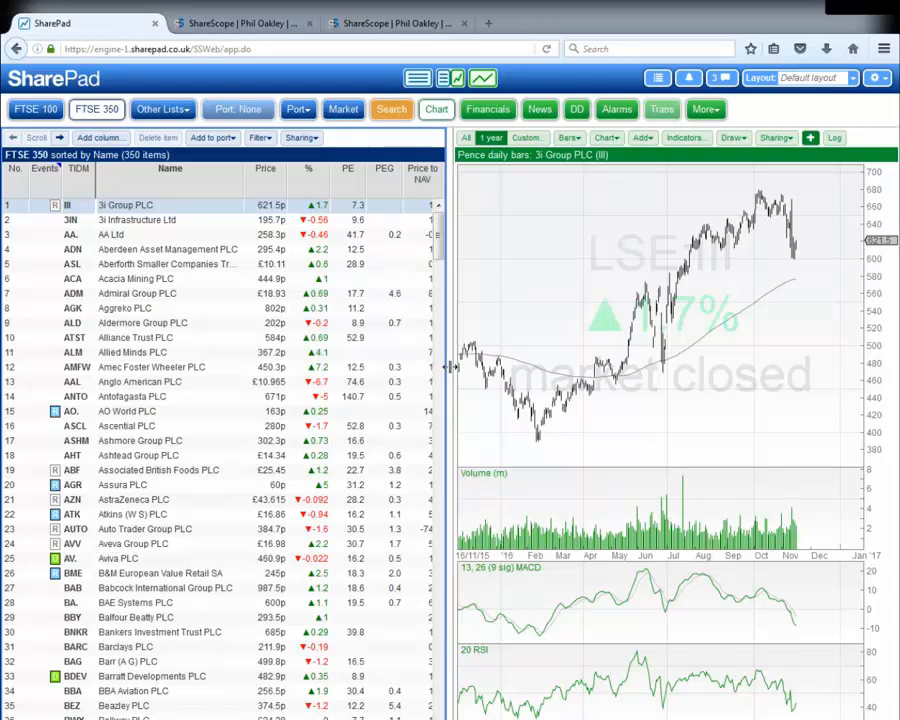
left_click_drag(452, 366, 247, 360)
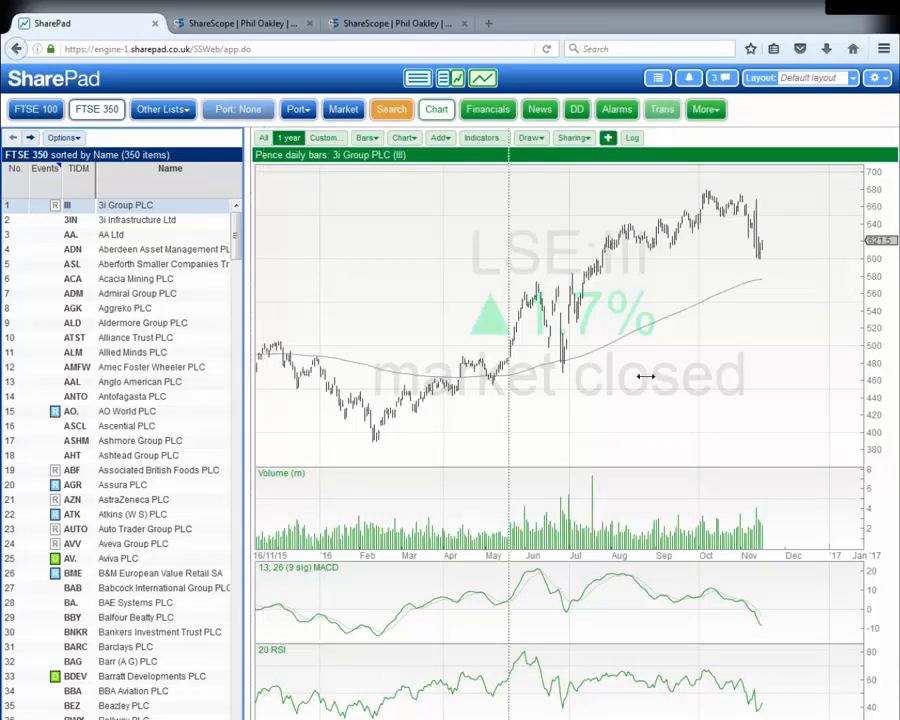
left_click_drag(659, 376, 659, 376)
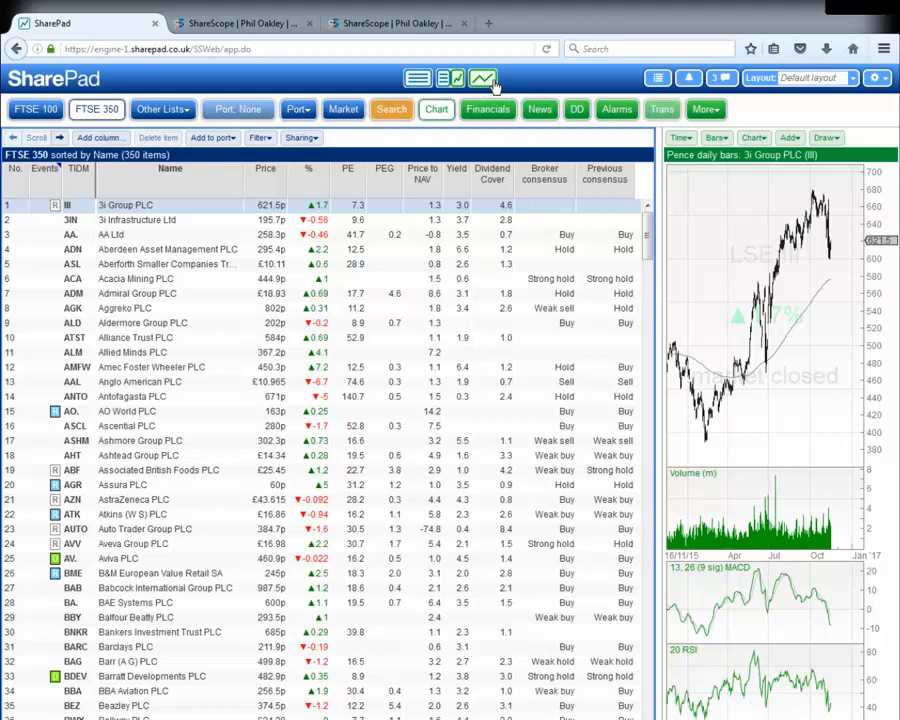
- Display the FTSE 350 list on its own, the 3i Group chart on its own, and the combined list and chart view
left_click(415, 84)
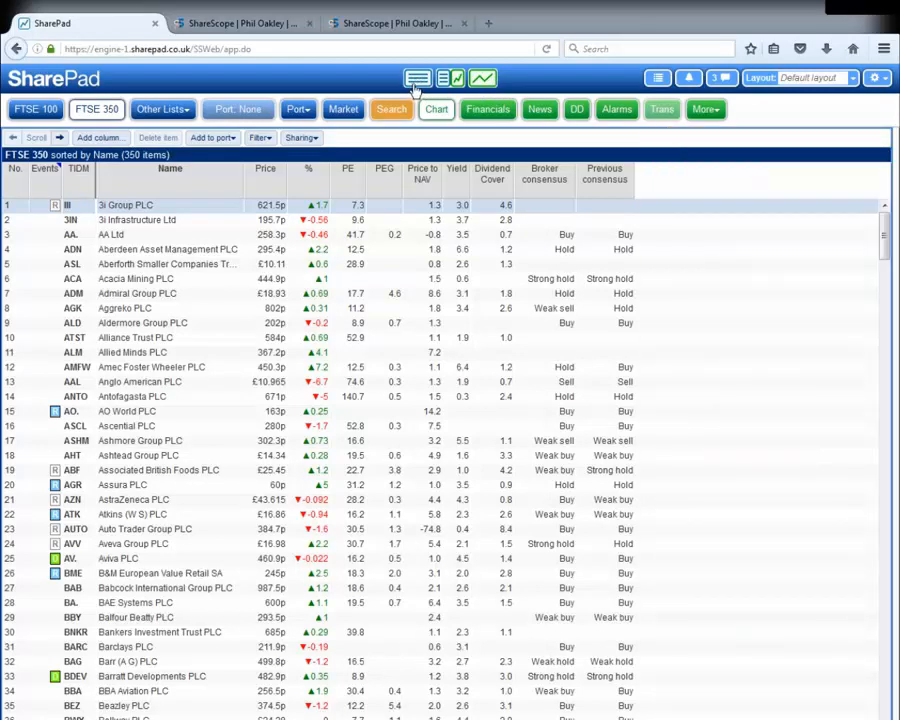
left_click(484, 80)
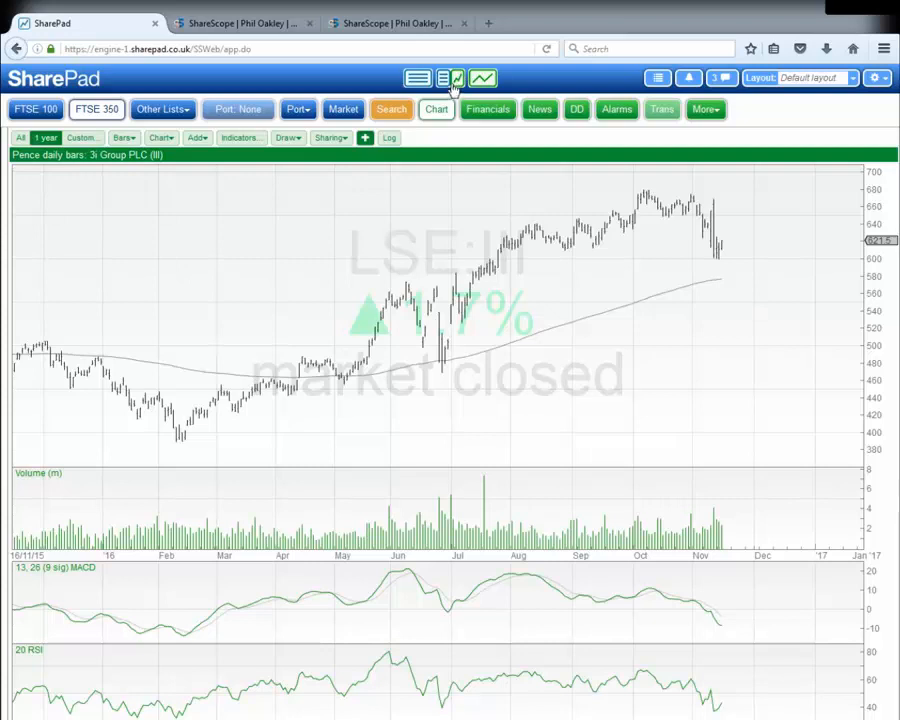
left_click(453, 80)
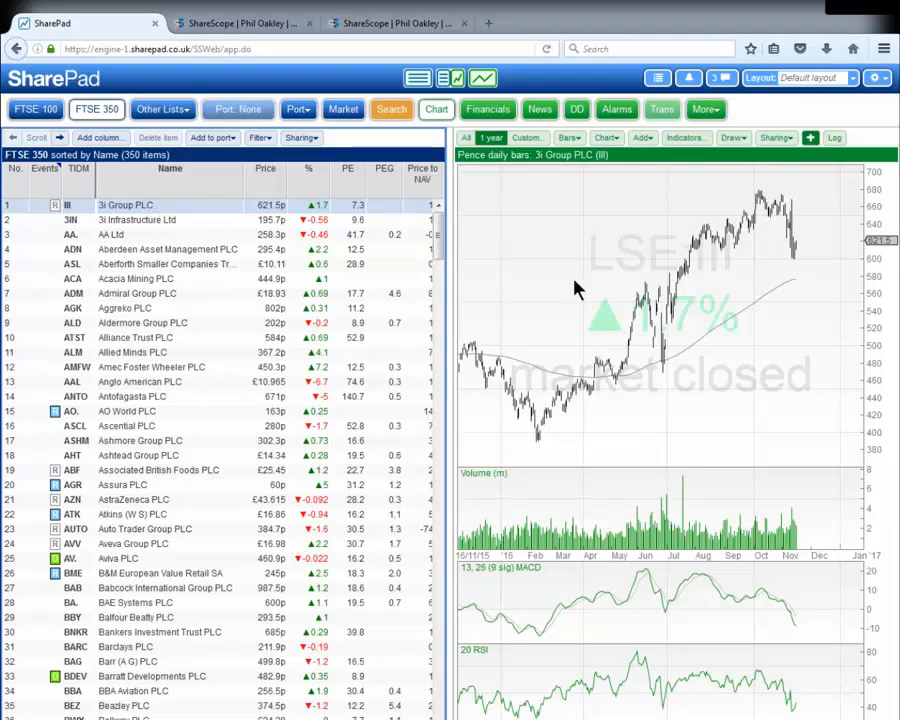
- Show only the chart and step forward through the FTSE 350 shares from 3i Group to Aldermore Group
left_click(482, 78)
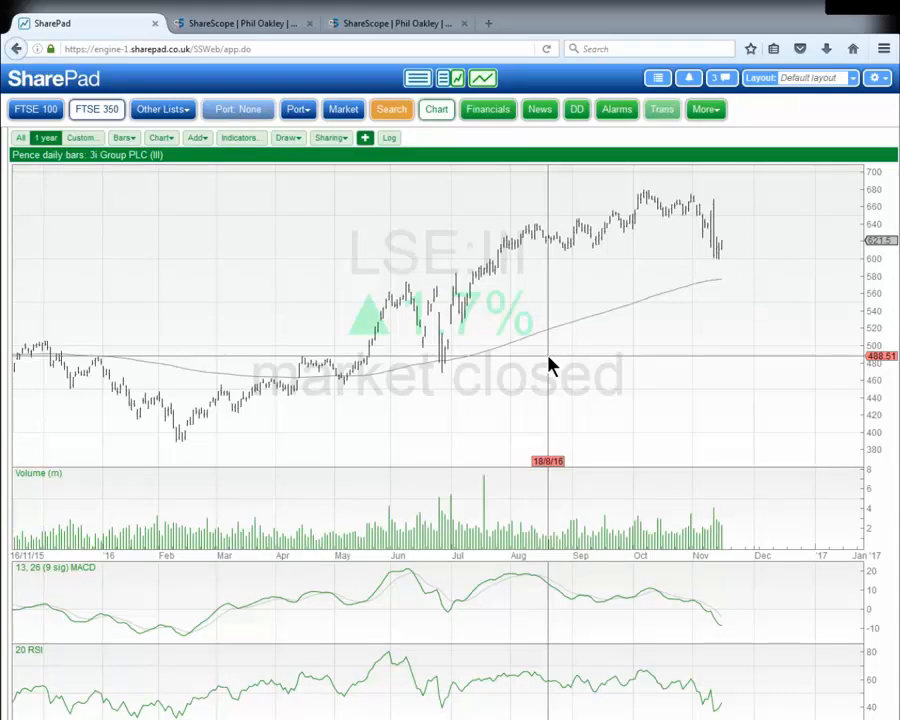
key("space")
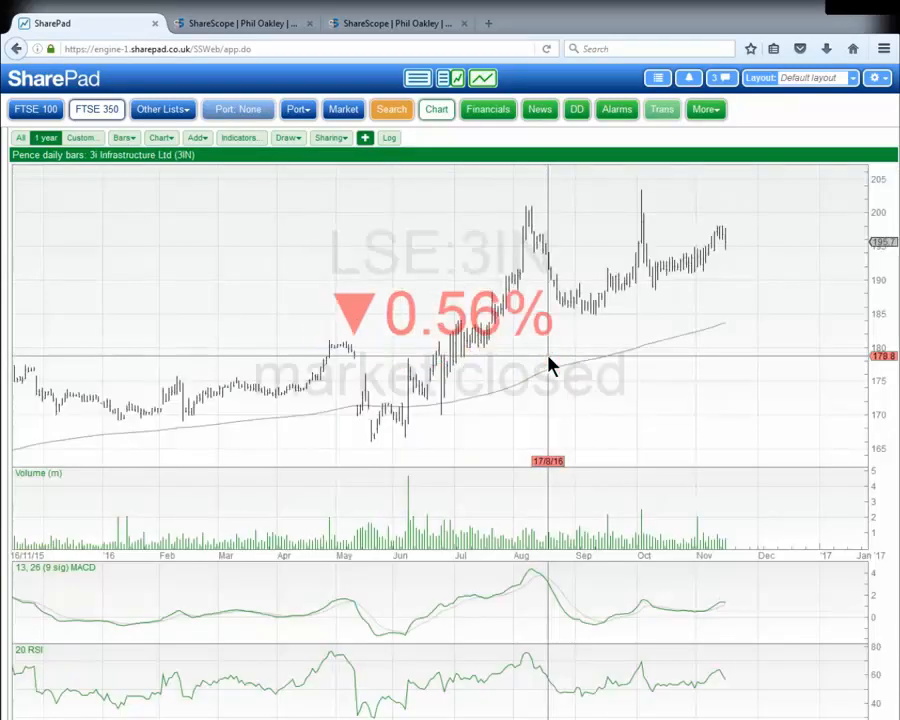
key("space")
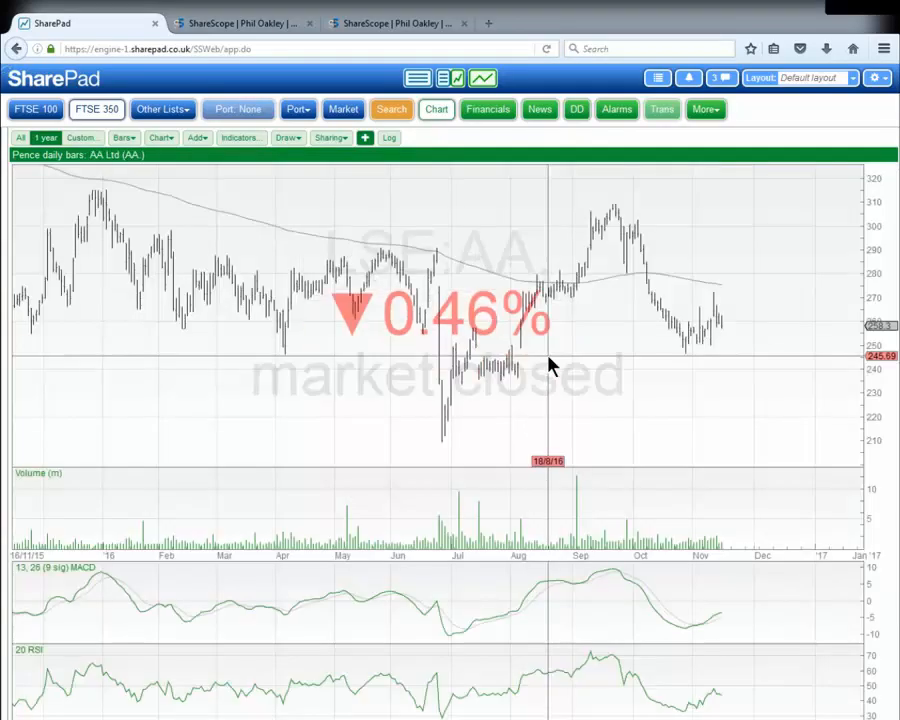
key("space")
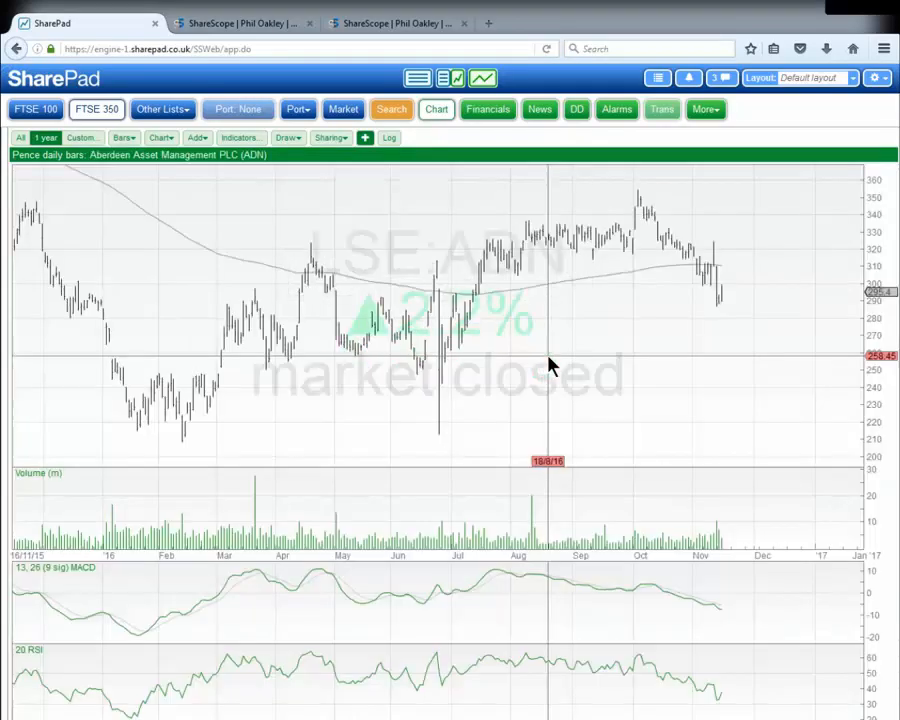
key("space")
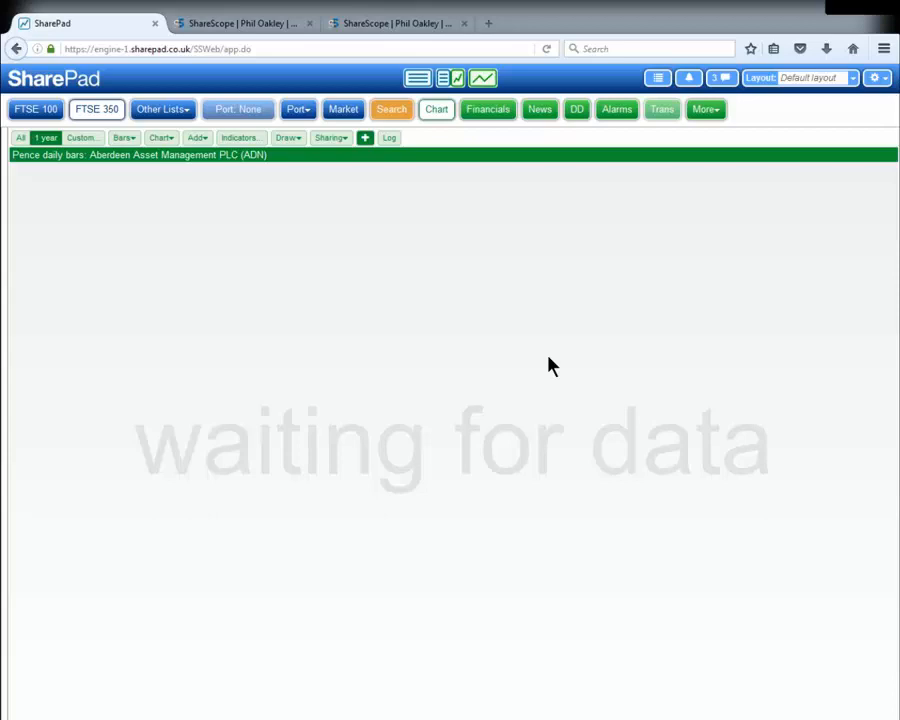
key("space")
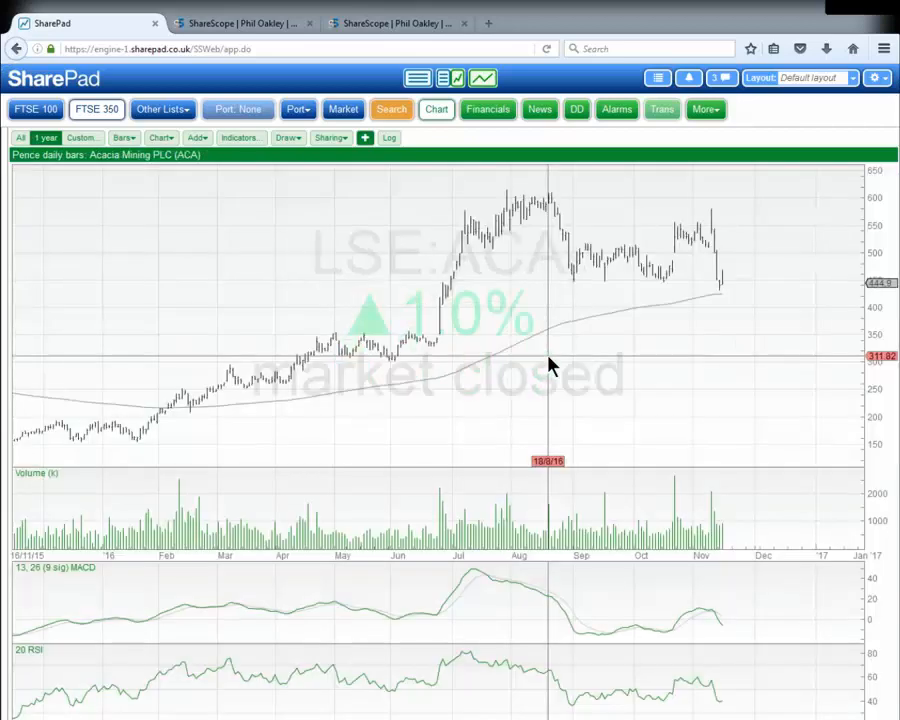
key("space")
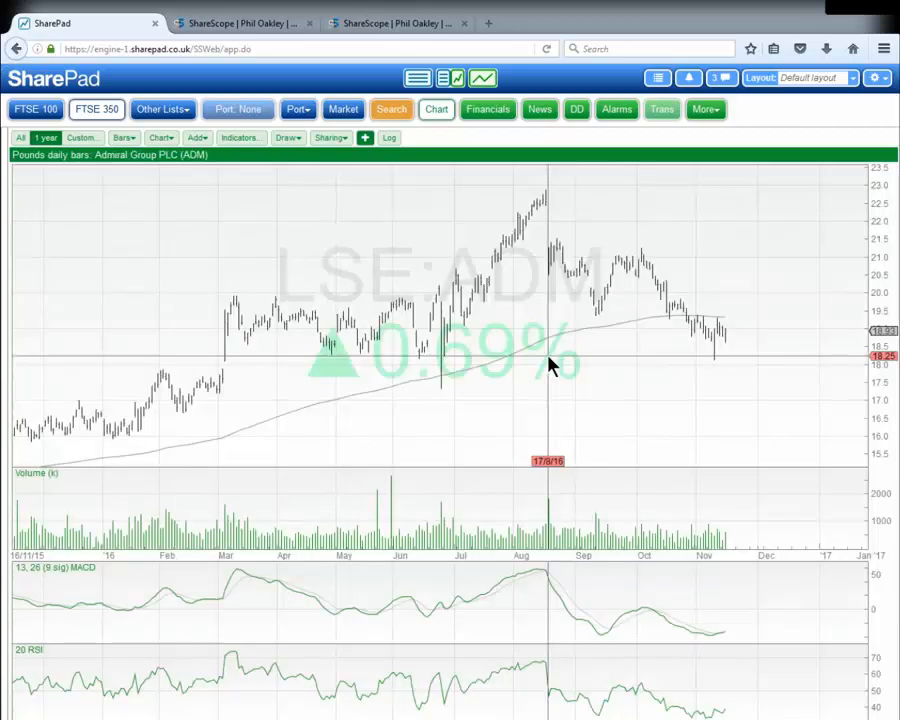
key("space")
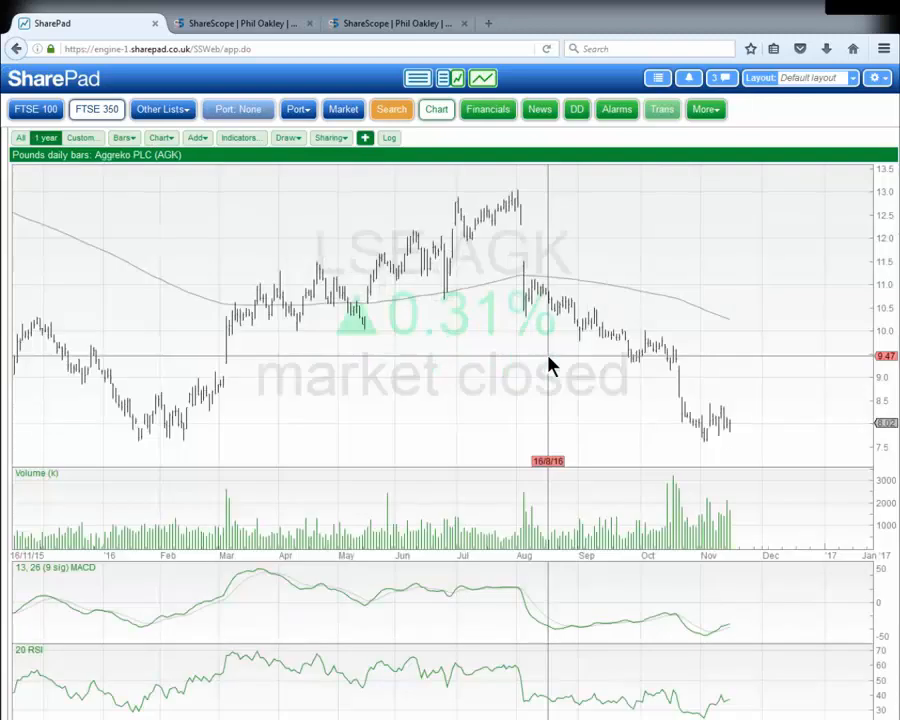
key("space")
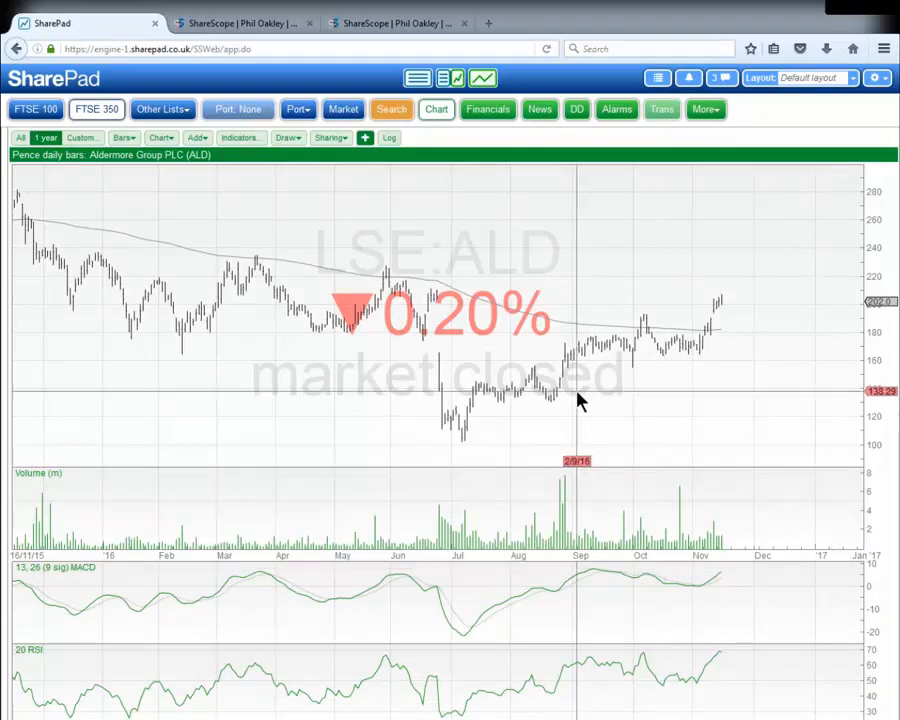
- Step the chart forward to Allied Minds and back to Admiral Group, repeating the run in both directions
key("Down")
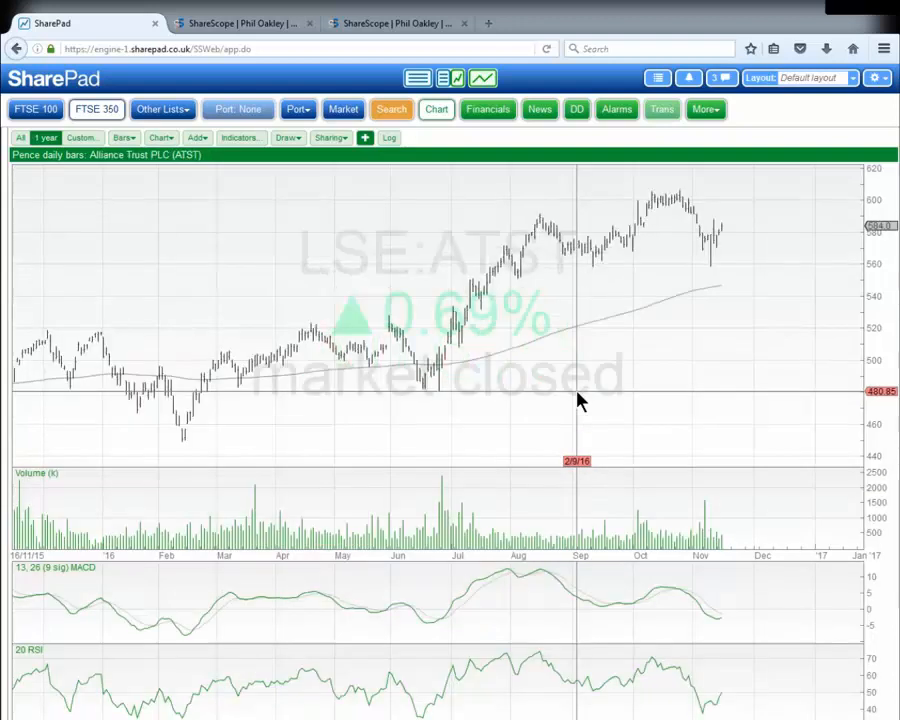
key("Down")
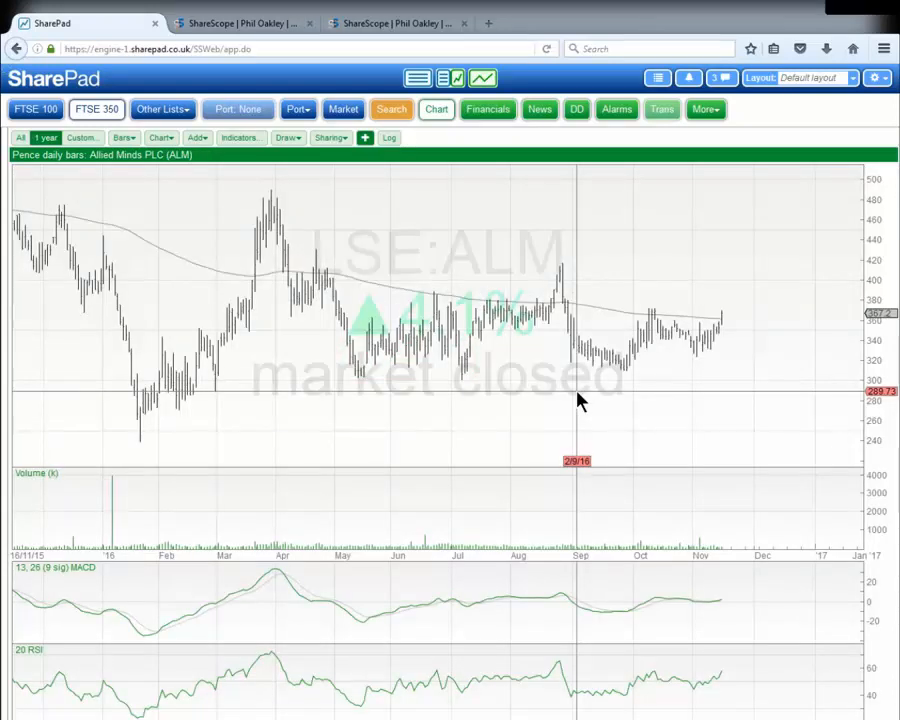
key("Up")
key("Up")
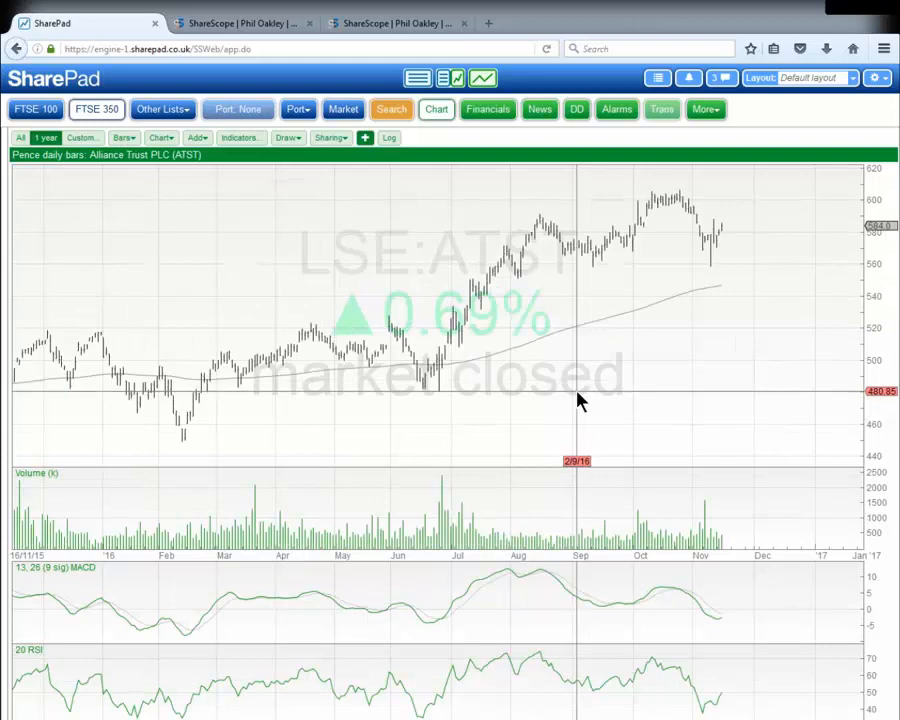
key("Up")
key("Up")
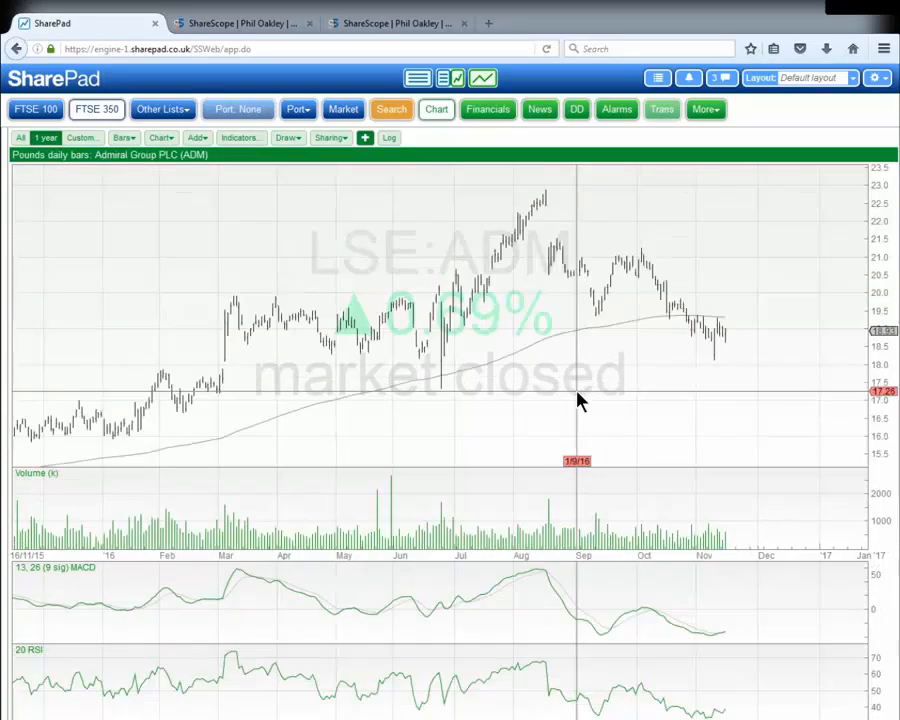
key("Down")
key("Down")
key("Down")
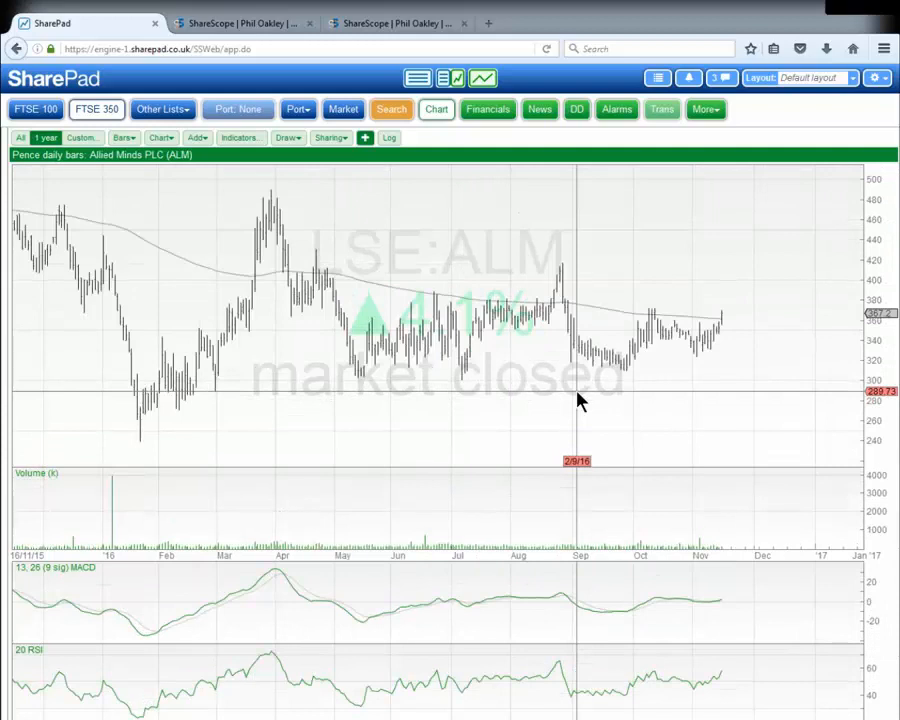
key("Up")
key("Up")
key("Up")
key("Up")
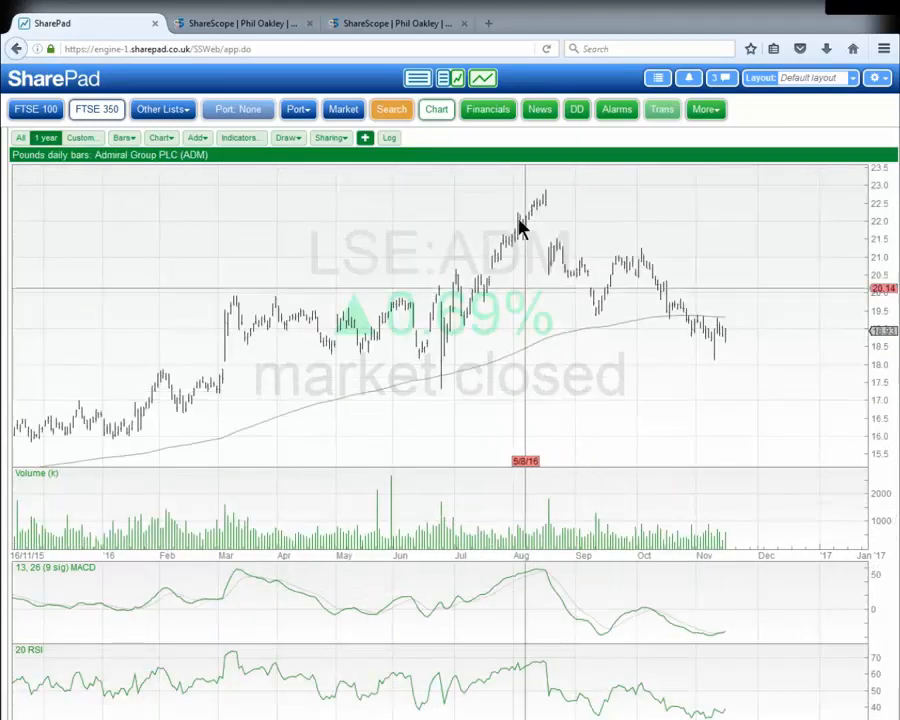
- Return to the combined list and chart view and move the selection down from Admiral Group to Allied Minds
left_click(446, 82)
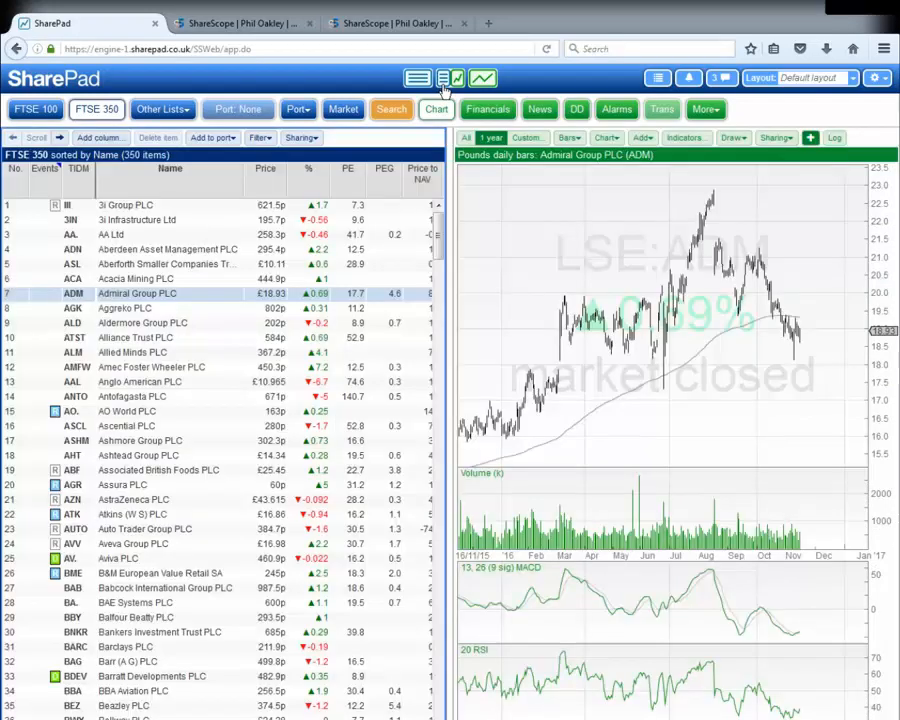
key("Down")
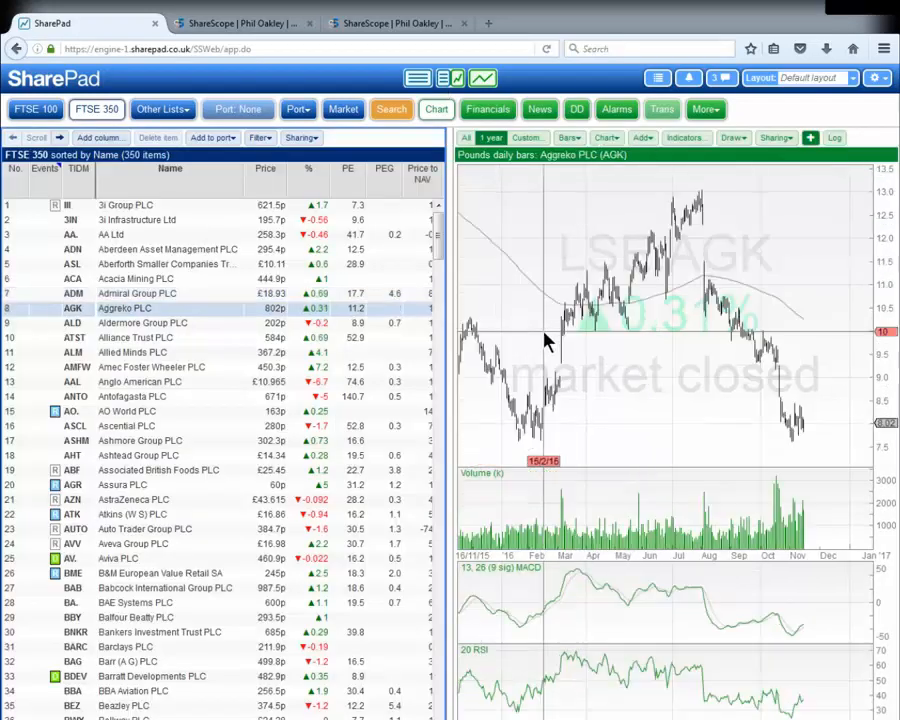
key("Down")
key("Down")
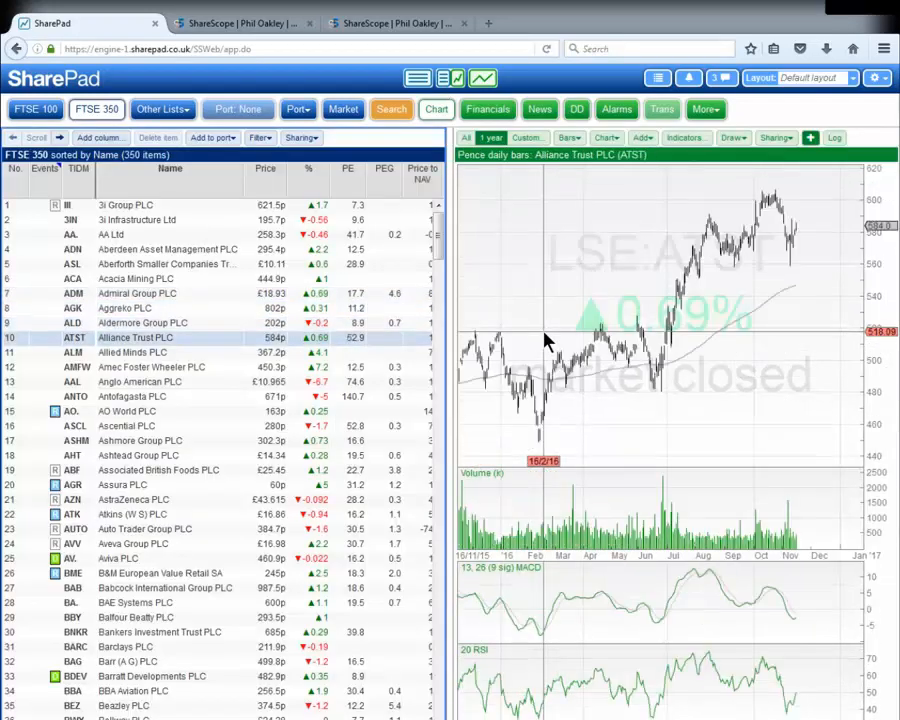
key("Down")
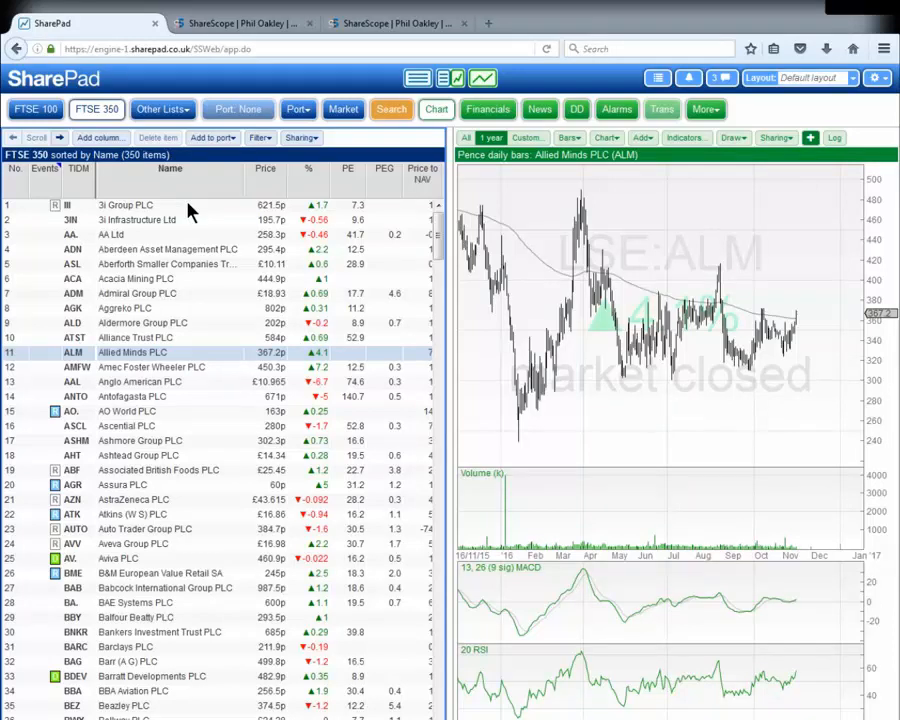
- Sort the FTSE 350 list by the % column with the biggest risers first, and reverse it to put the biggest fallers first
left_click(303, 183)
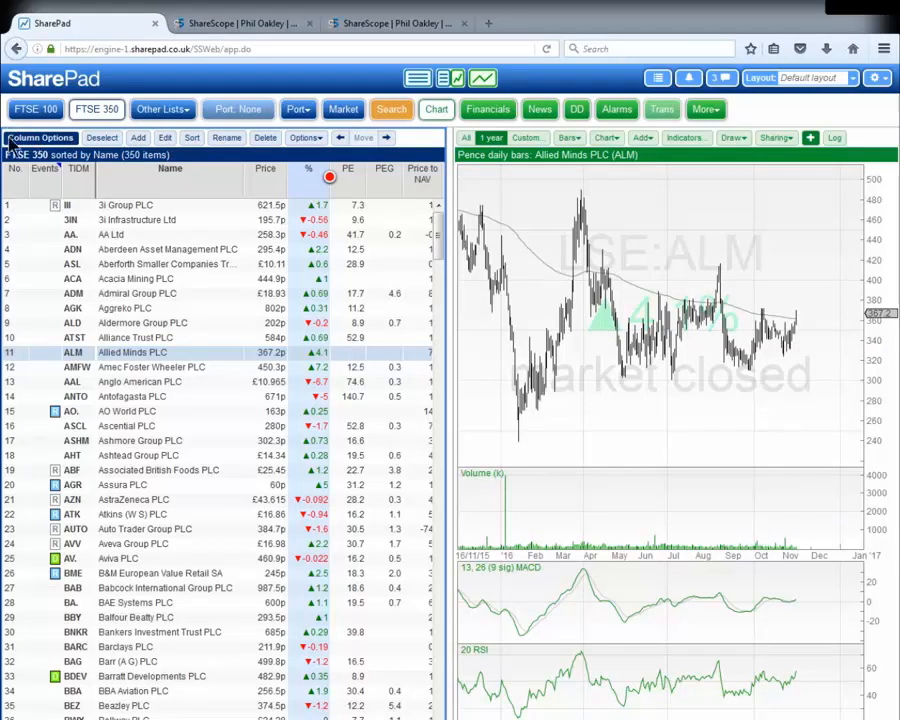
left_click(100, 140)
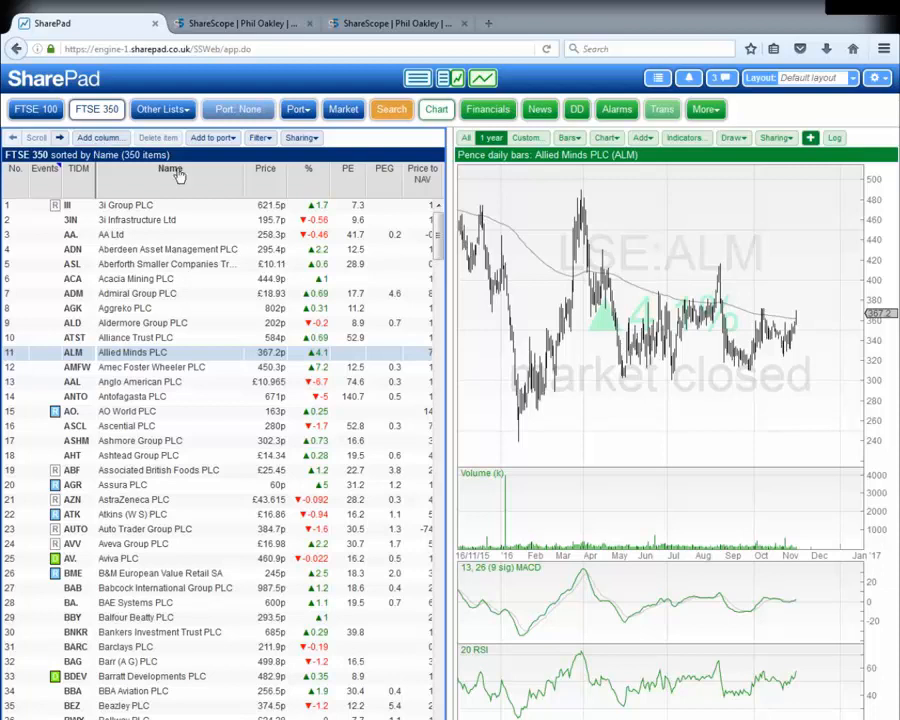
left_click(311, 172)
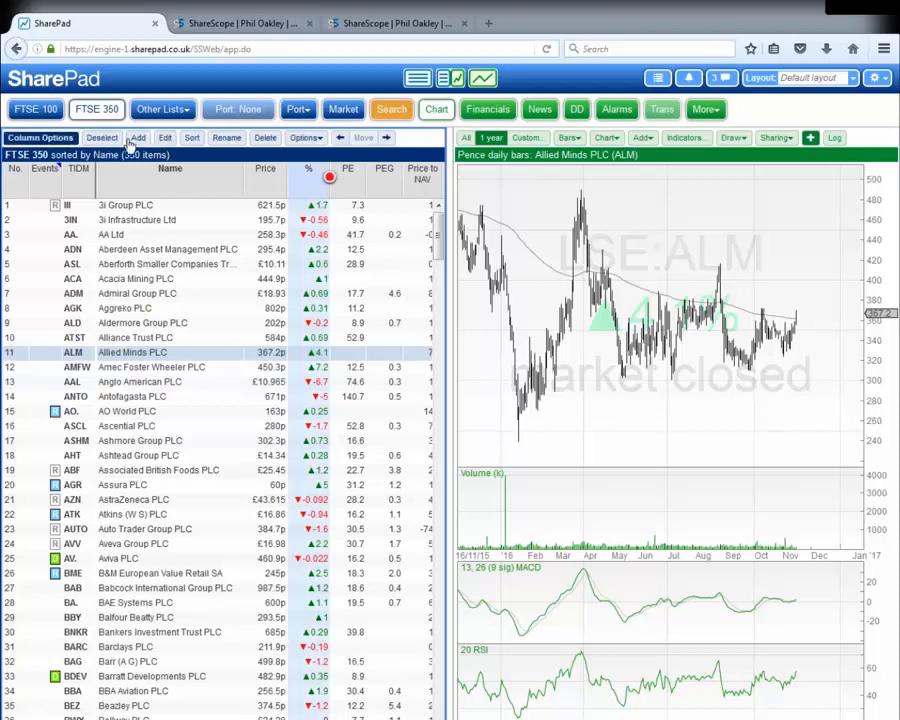
left_click(193, 139)
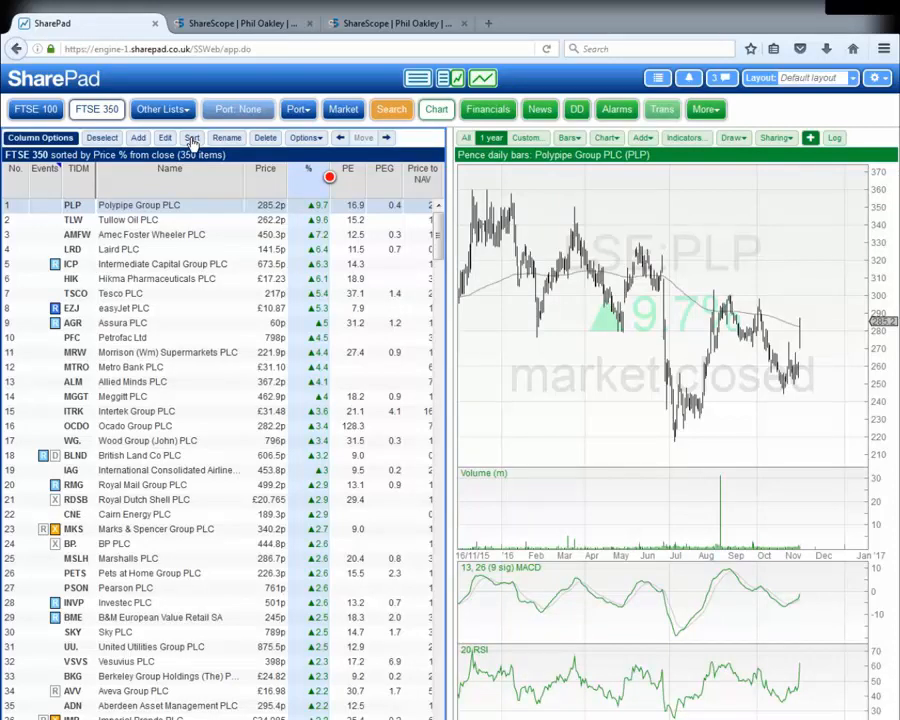
left_click(192, 142)
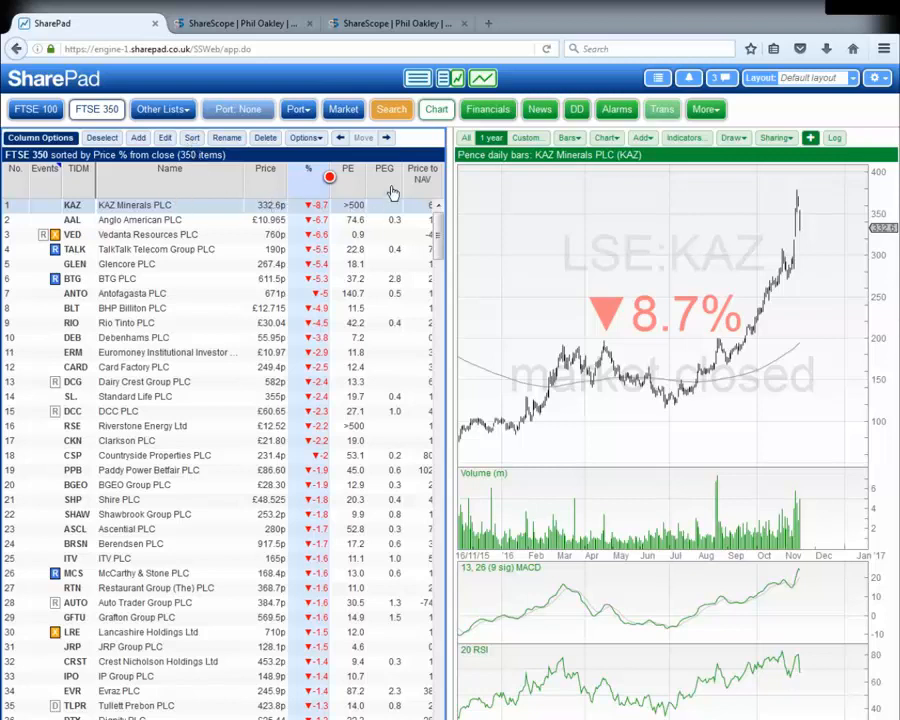
- In the list-only view, sort the FTSE 350 by Yield from the highest, and re-sort it by % with the biggest risers first
left_click(420, 78)
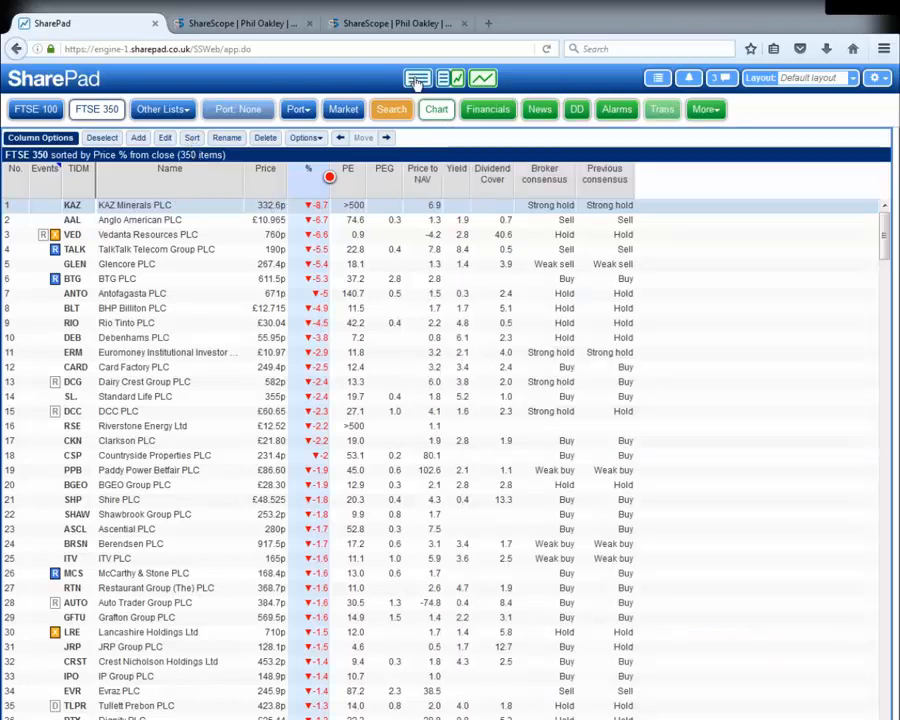
left_click(466, 180)
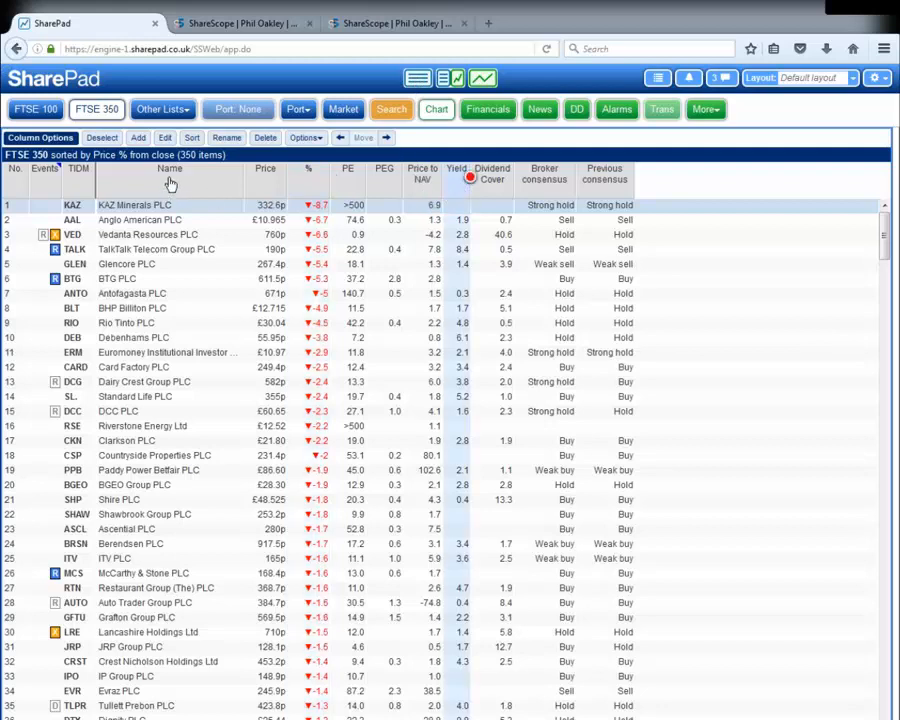
left_click(190, 137)
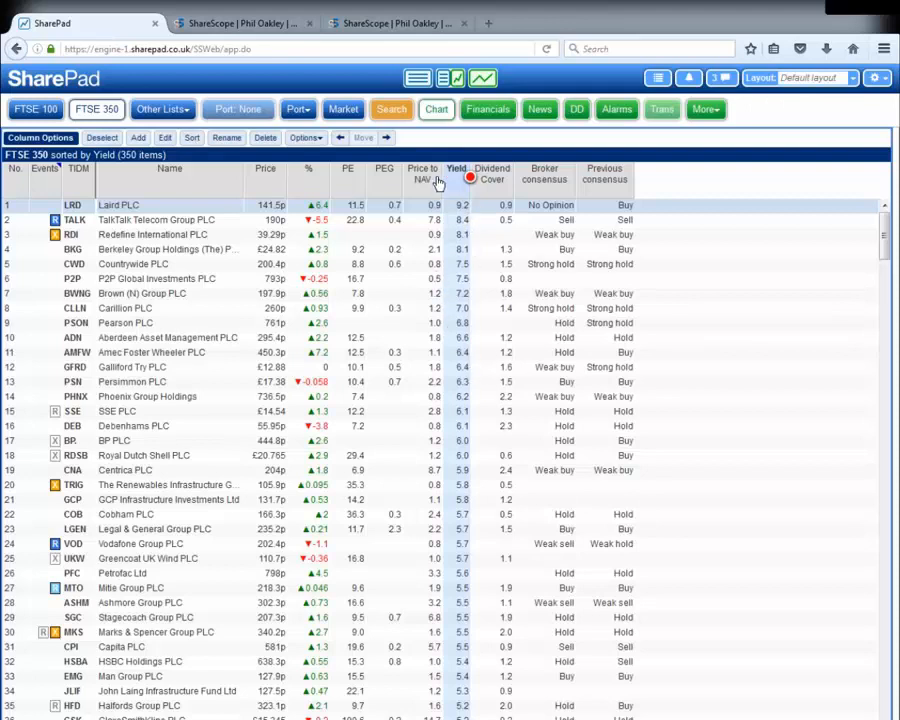
left_click(327, 176)
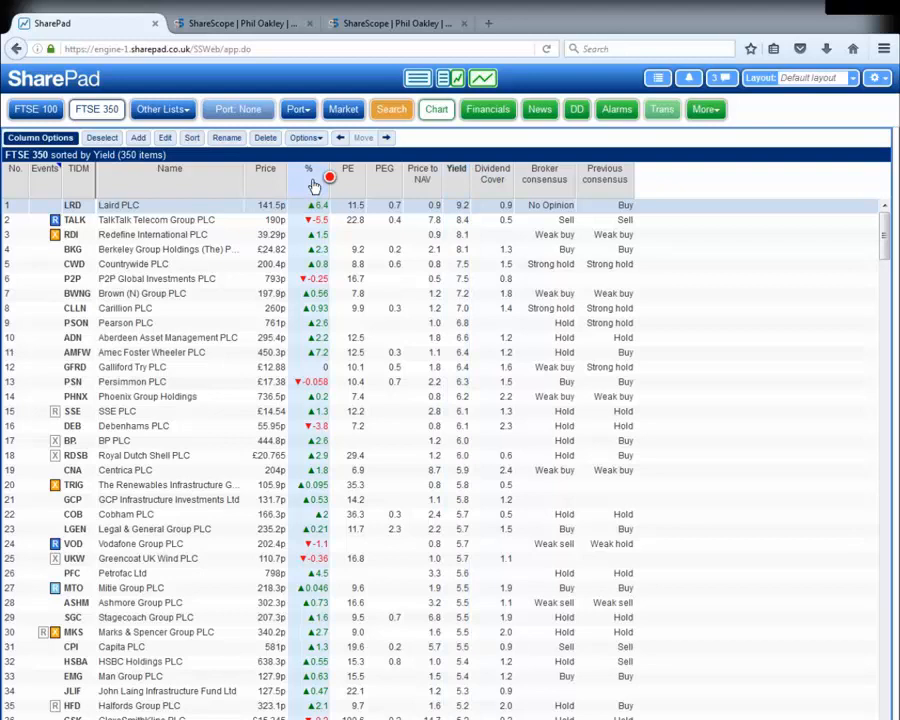
left_click(192, 138)
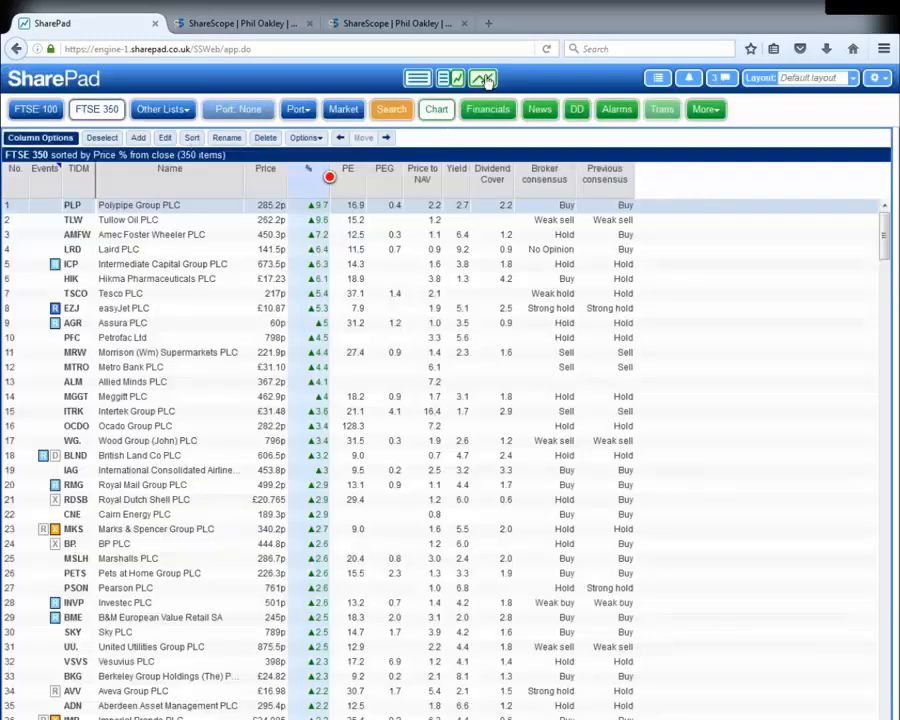
- Show the chart alone and step through the FTSE 350 shares from Polypipe Group to Intermediate Capital Group and back
left_click(483, 79)
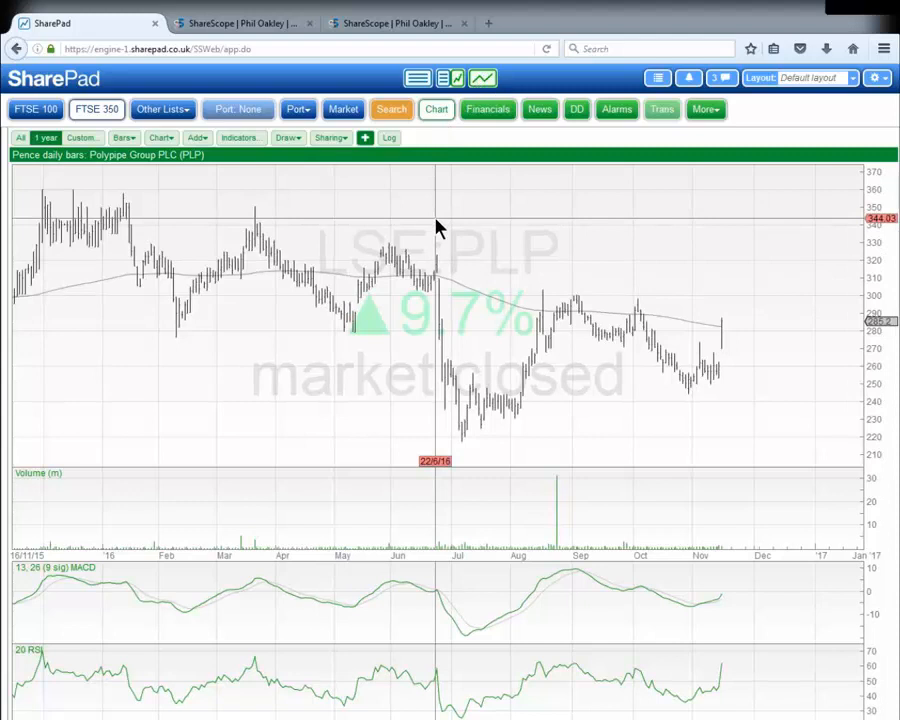
key("Down")
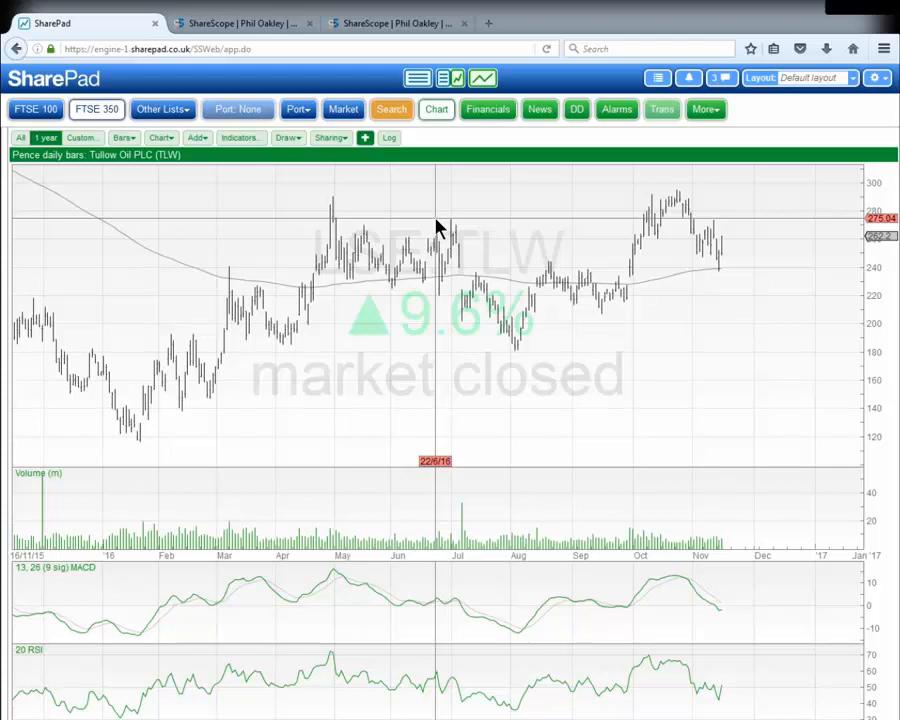
key("Down")
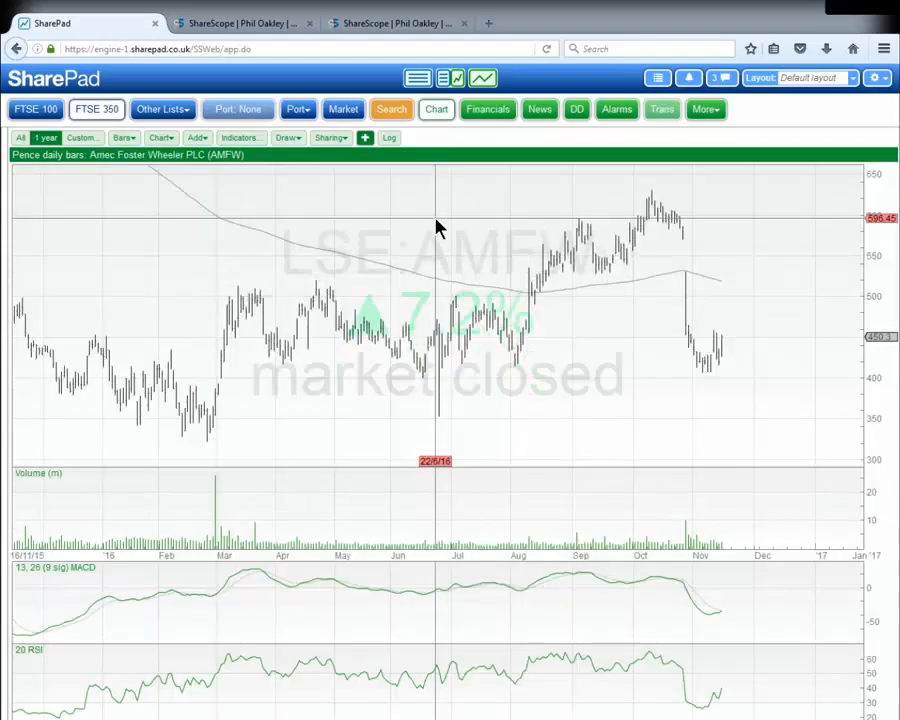
key("Down")
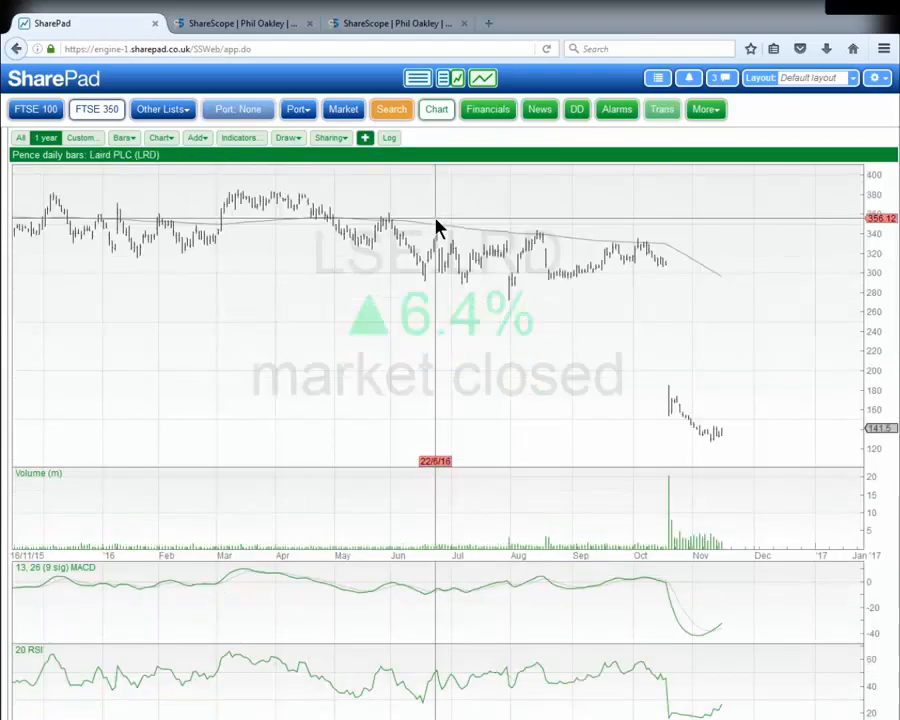
key("Down")
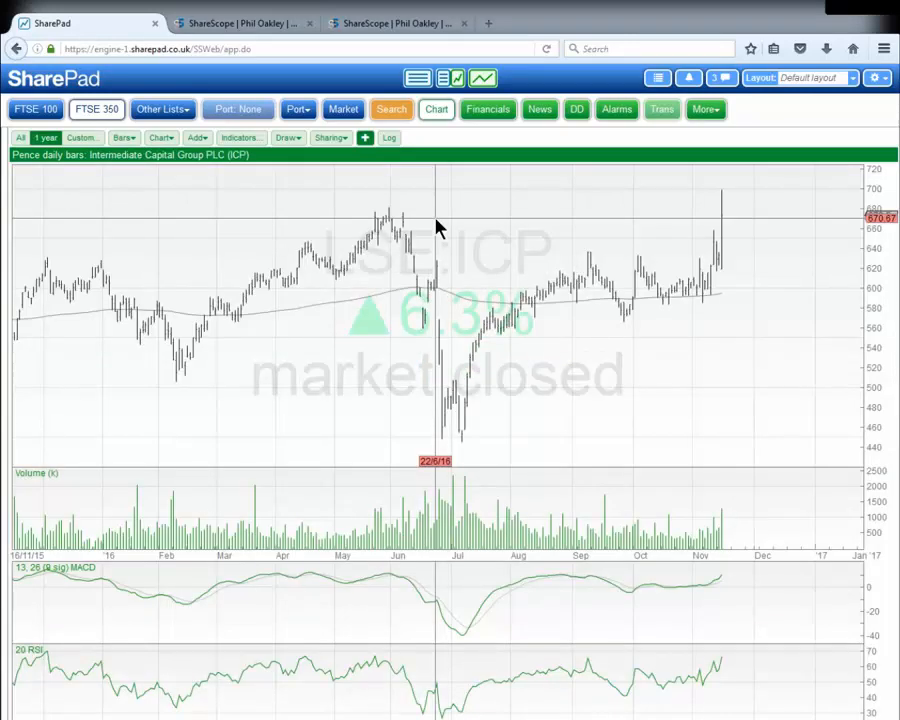
key("Up")
key("Up")
key("Up")
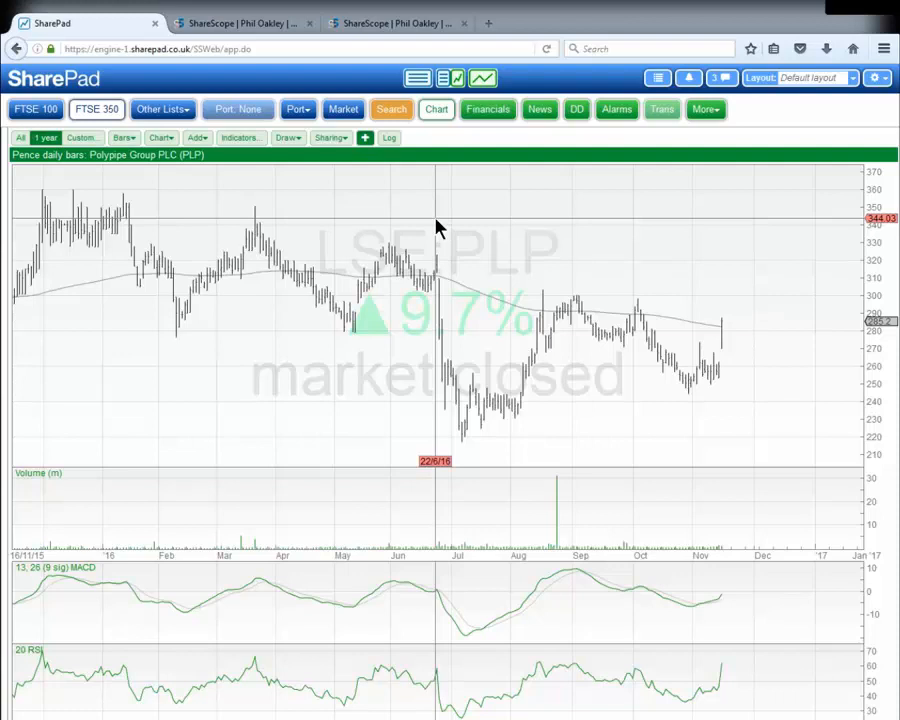
- Return to the list-only view and sort the FTSE 350 alphabetically by Name
left_click(420, 86)
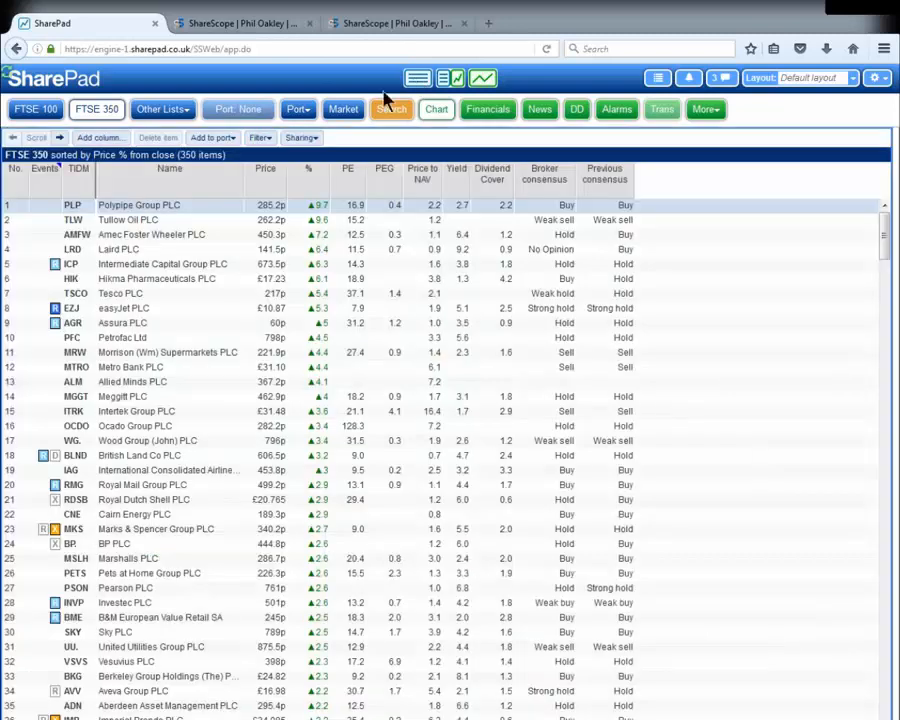
left_click(139, 177)
left_click(192, 137)
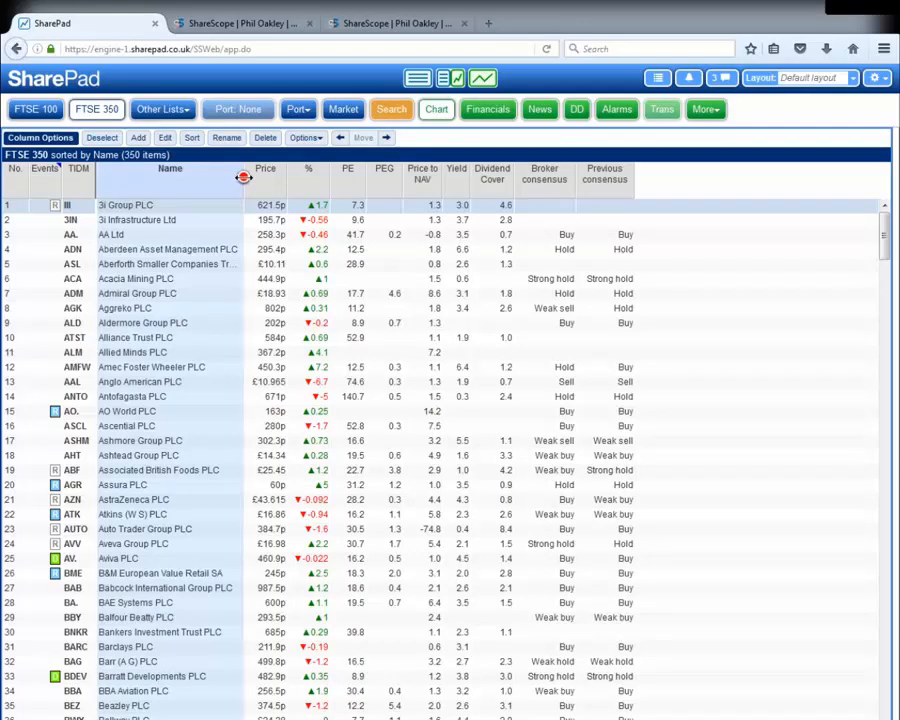
- Widen the Name column until Aberforth Smaller Companies Trust PLC fits in full, and check the names further down the list
left_click_drag(243, 177, 267, 178)
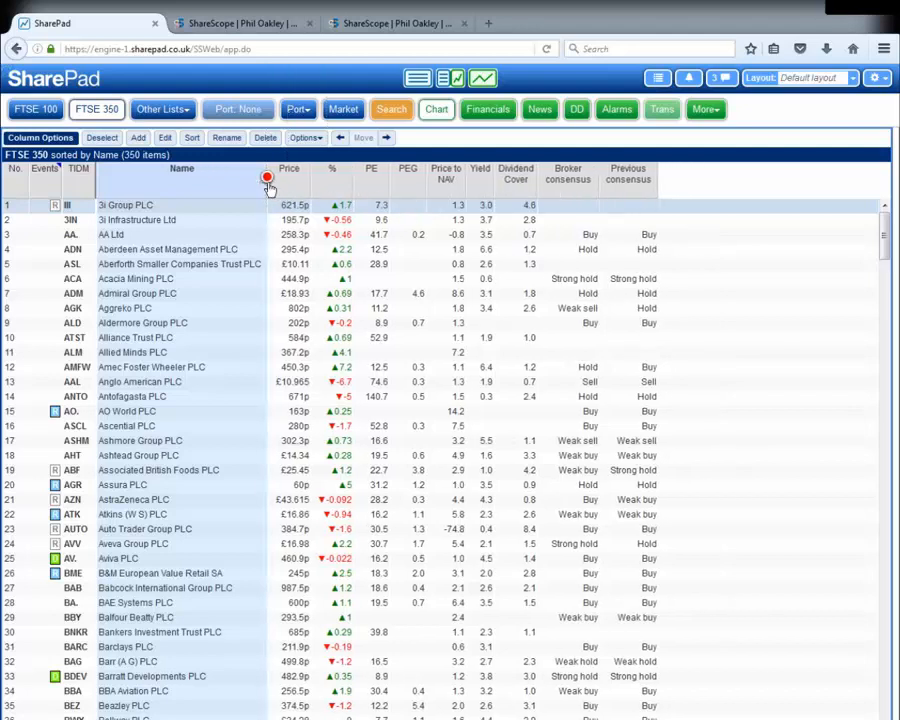
scroll(200, 478, "down", 3)
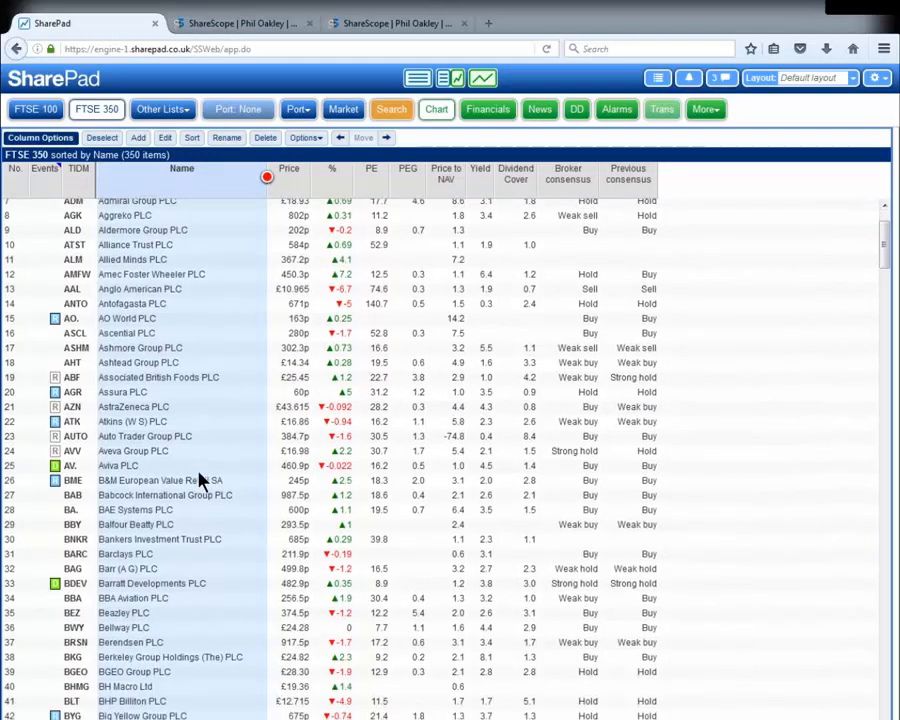
scroll(198, 477, "down", 3)
scroll(202, 476, "up", 3)
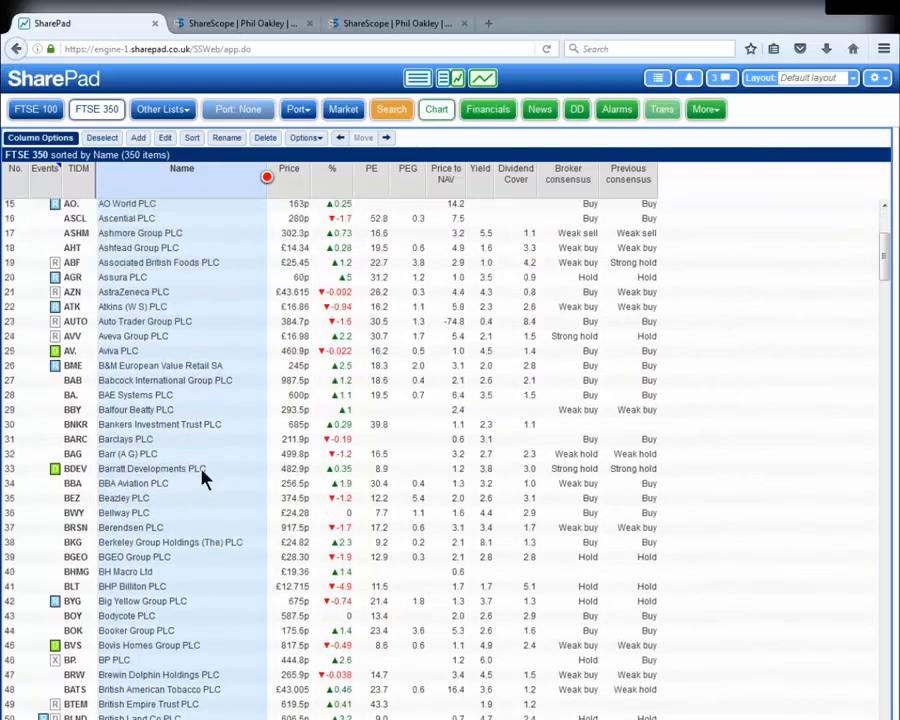
scroll(202, 478, "up", 3)
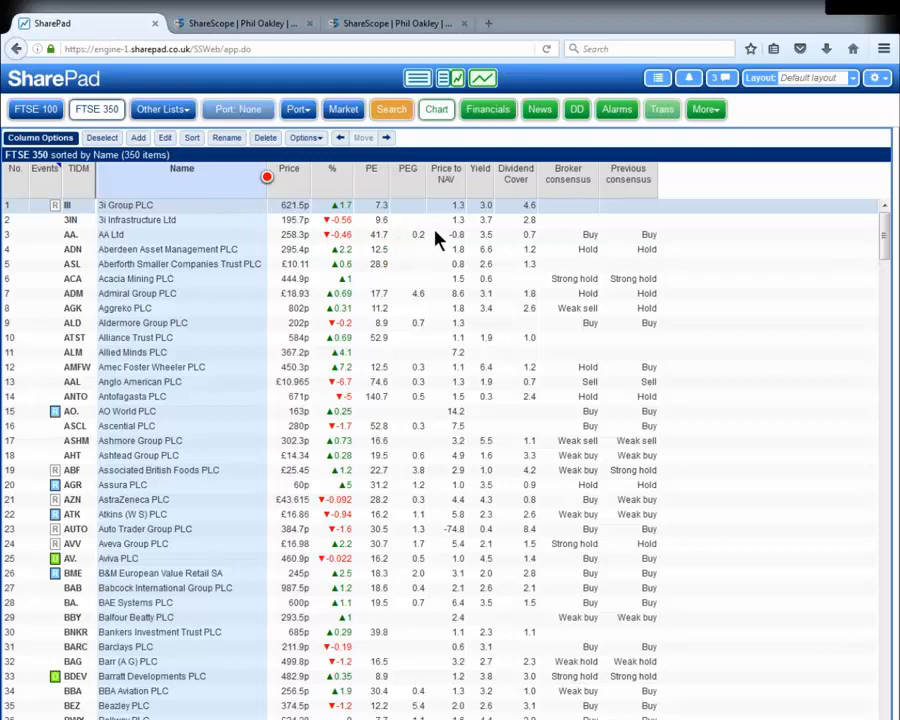
- Move the Broker consensus column so it sits between the PEG and Price to NAV columns
left_click(575, 180)
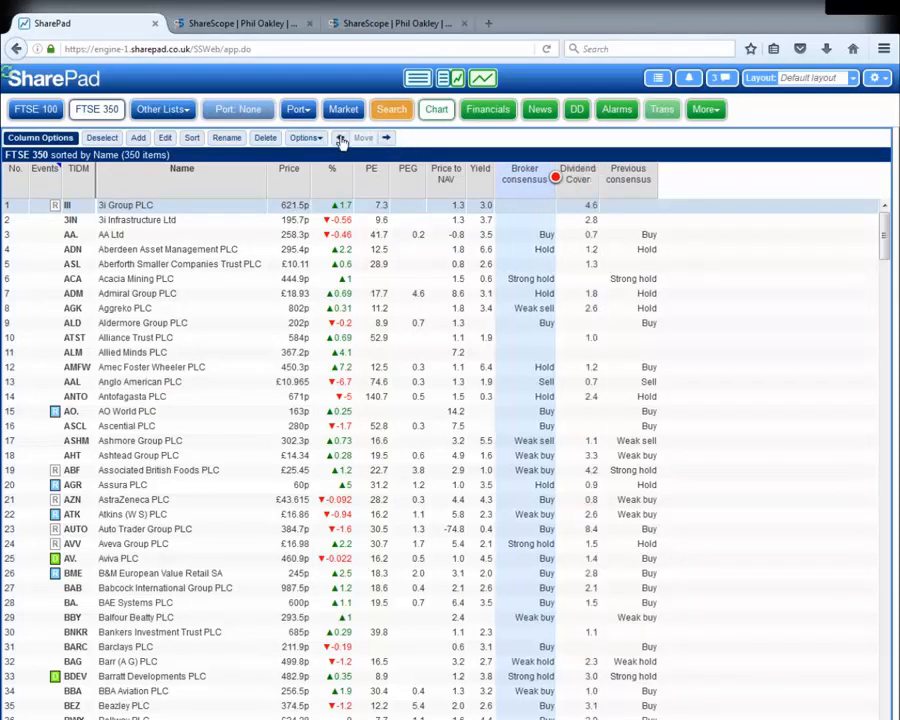
left_click(341, 139)
left_click(342, 139)
left_click(343, 139)
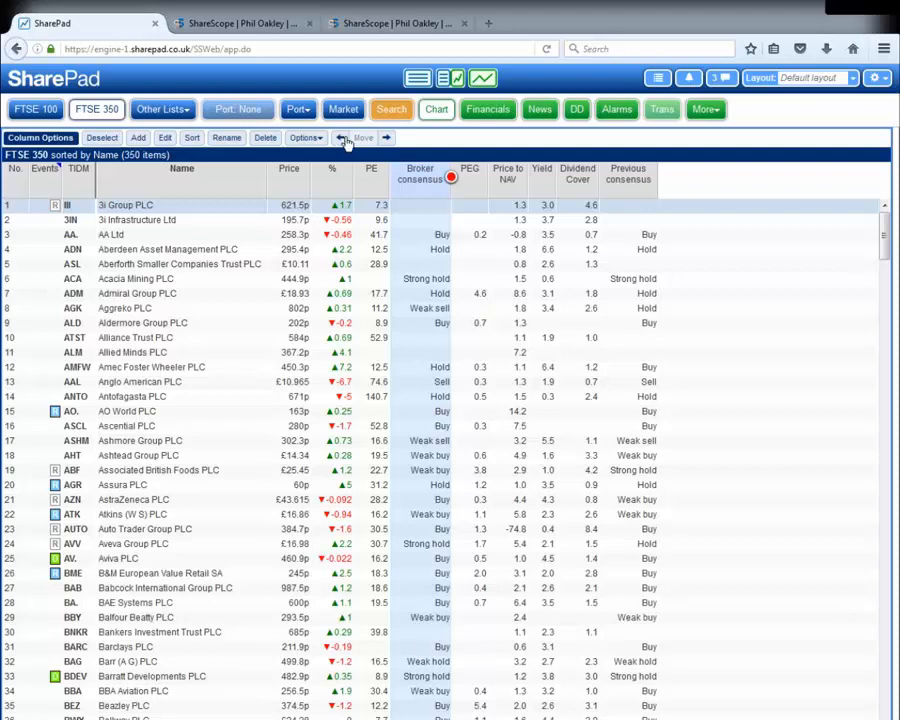
left_click(387, 139)
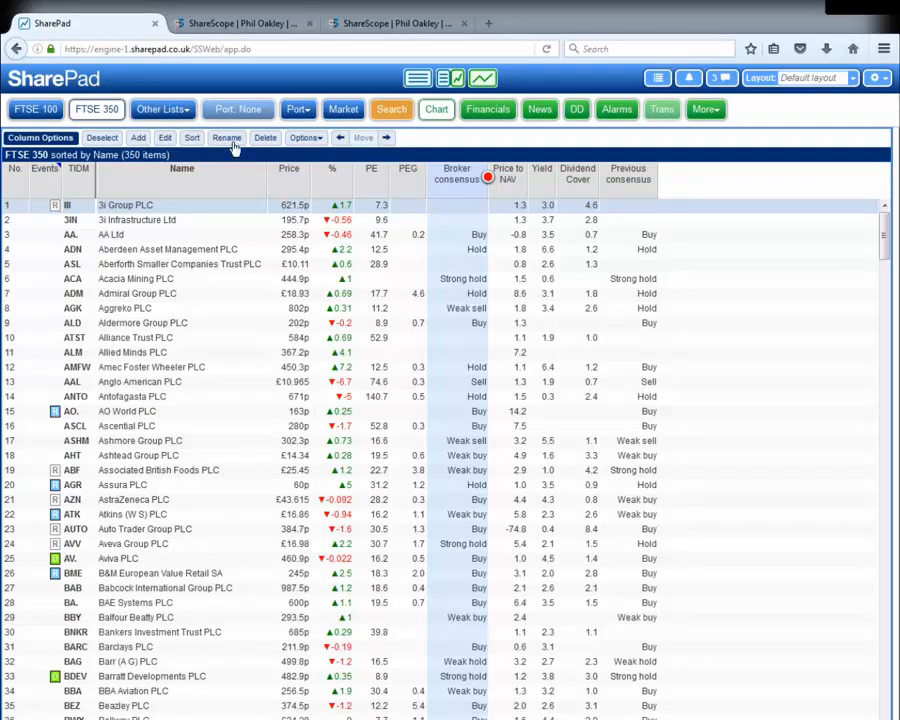
- Rename the Price to NAV column as Price to Book
left_click(498, 193)
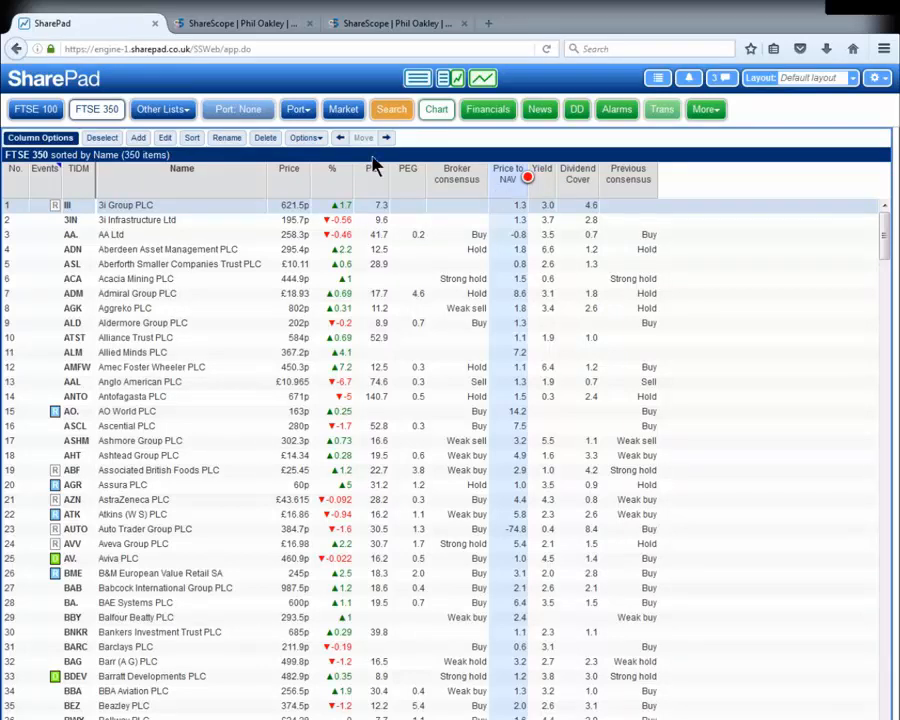
left_click(227, 139)
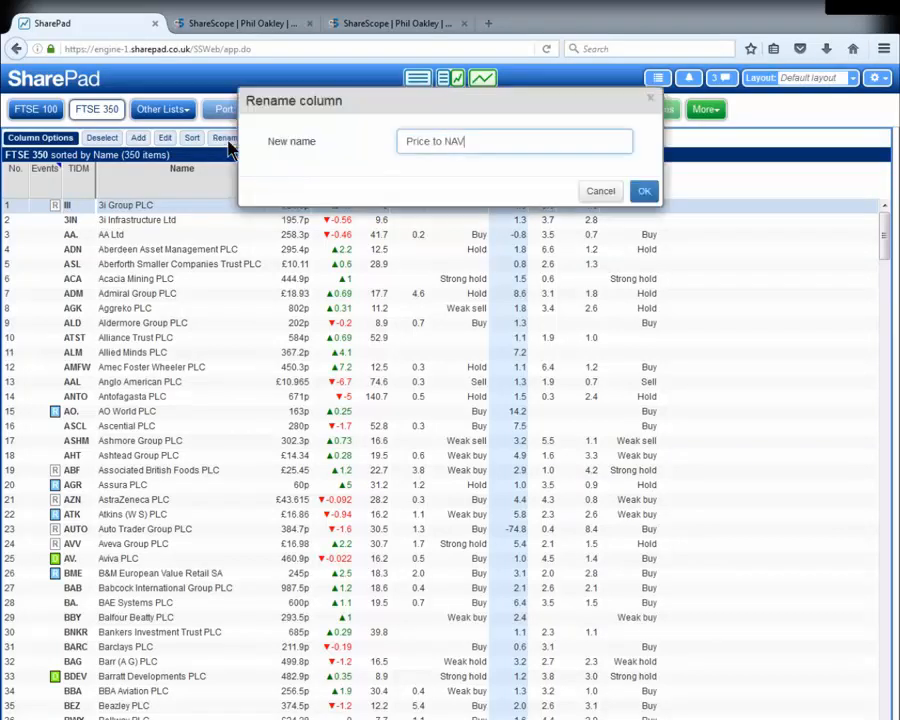
left_click_drag(446, 141, 488, 138)
key("BackSpace")
type("Book")
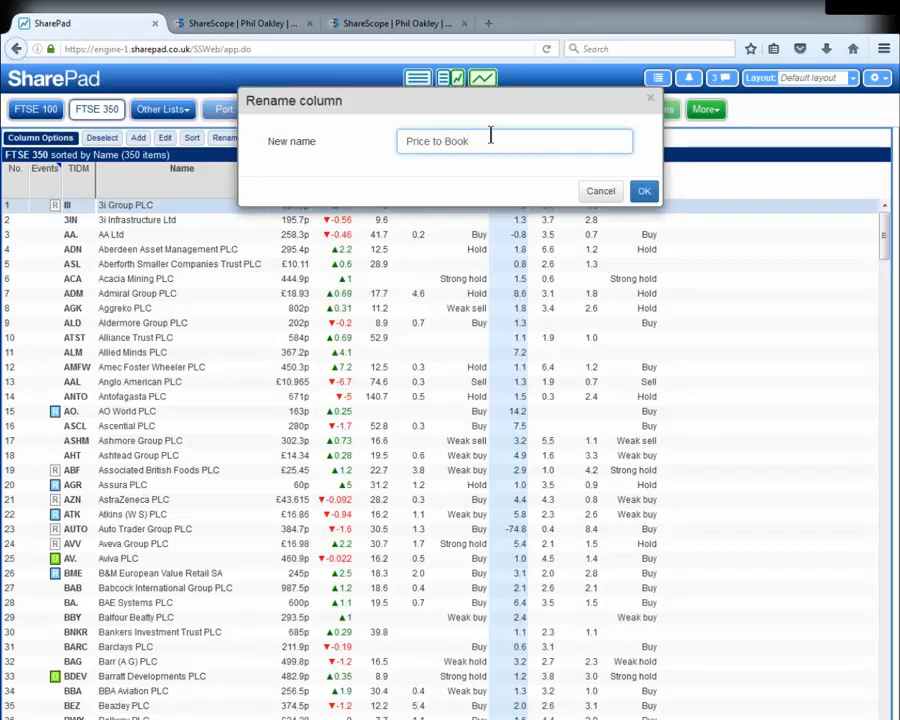
left_click(645, 192)
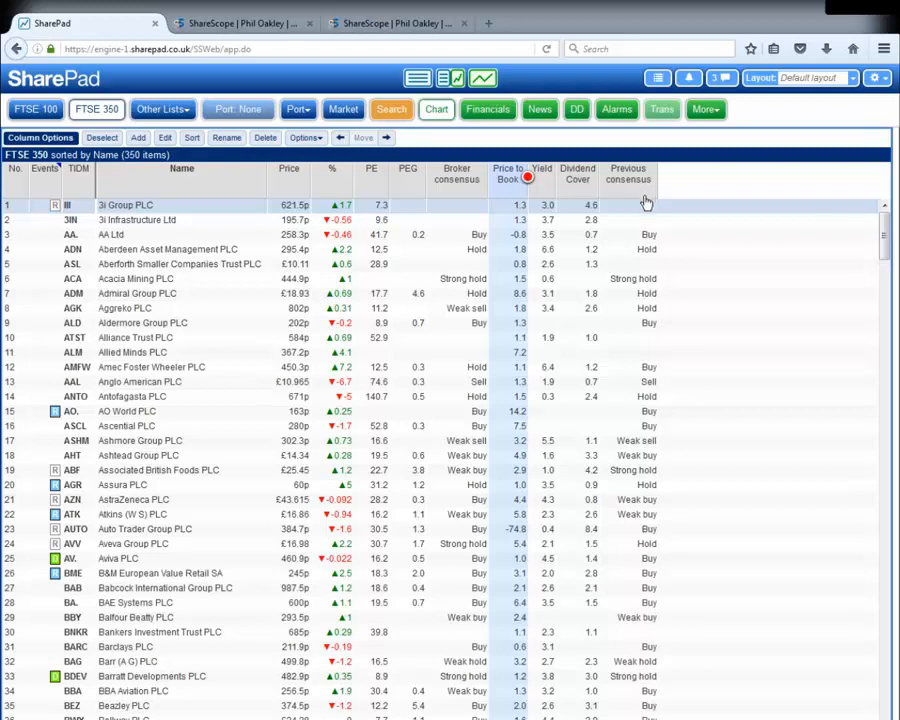
- Examine the Price to Book column's edit settings and the options for inserting a new column beside it, without changing anything
left_click(166, 140)
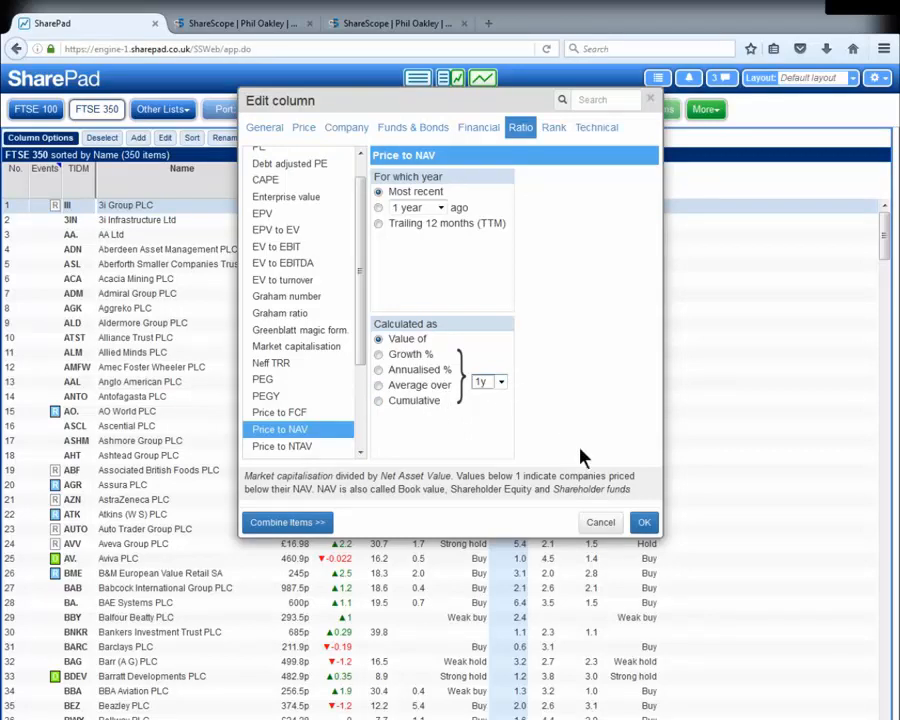
left_click(598, 525)
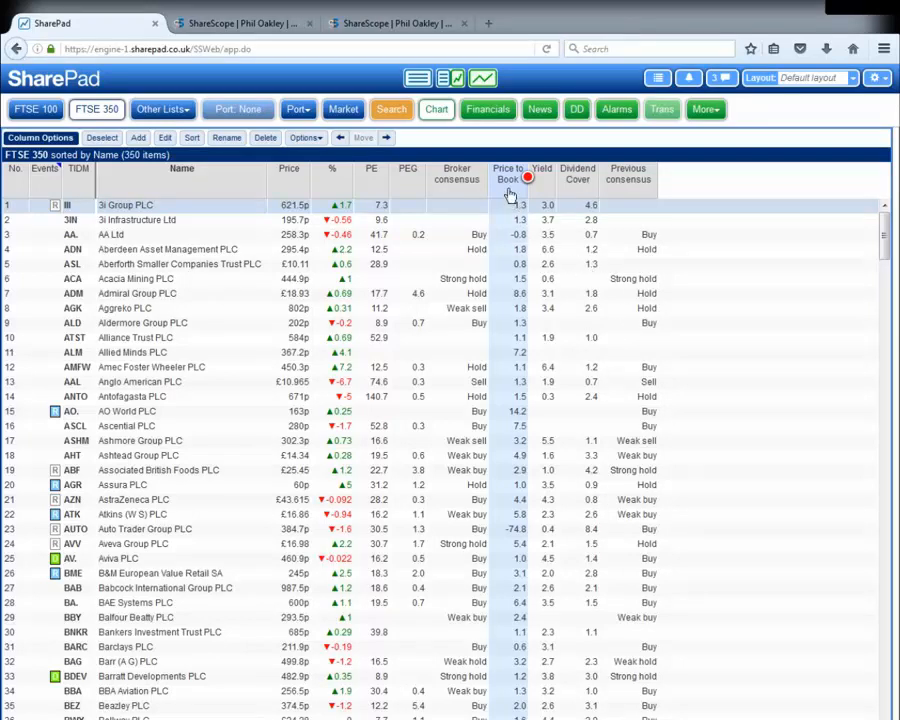
left_click(139, 145)
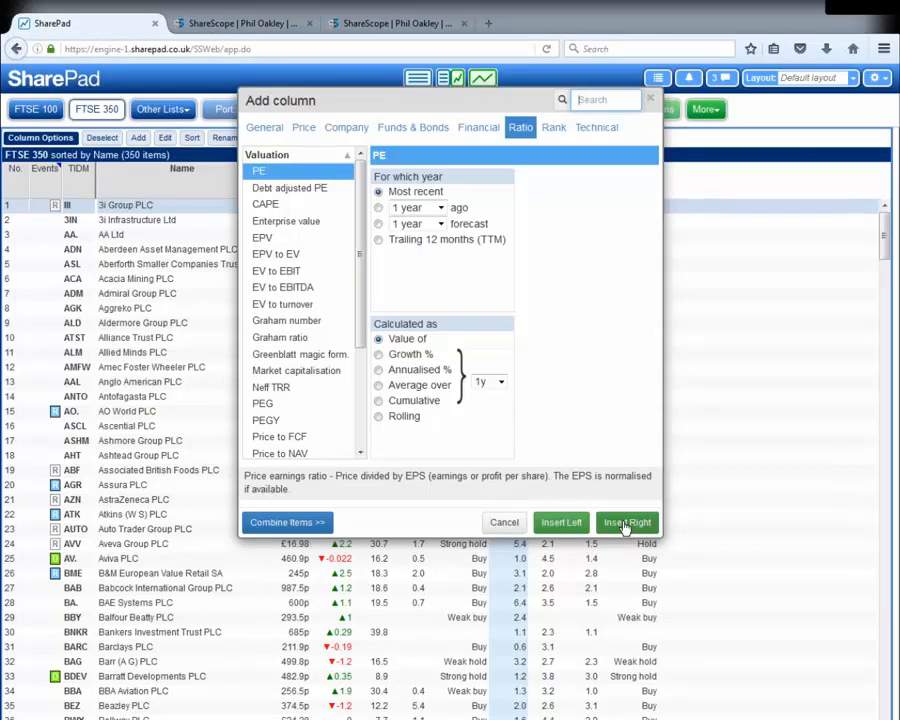
left_click(649, 102)
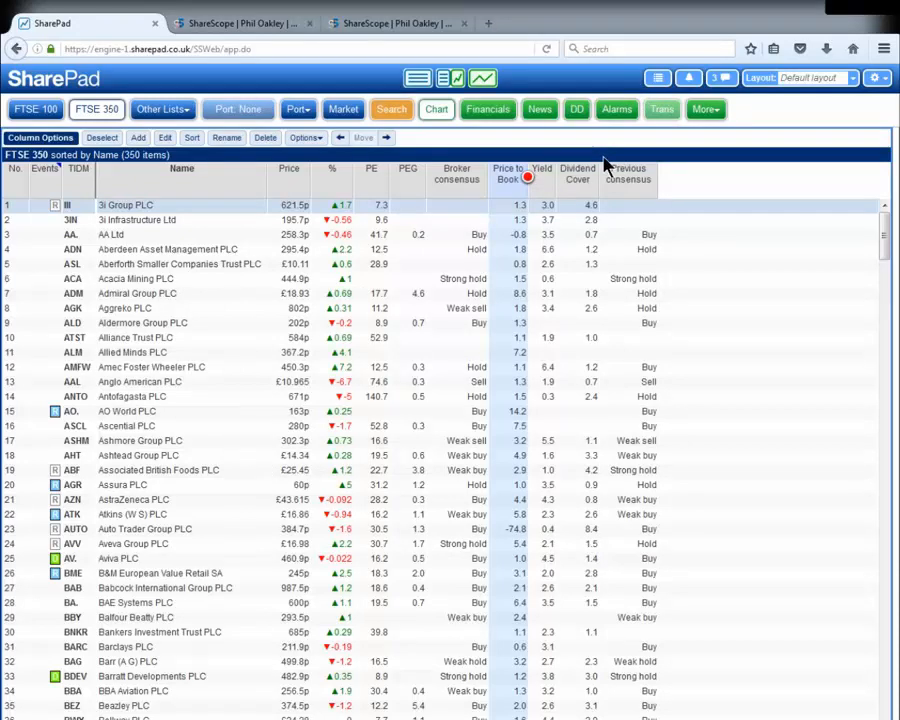
- Deselect the Price to Book column and add a PE column for the 1 year forecast at the end of the list
left_click(100, 138)
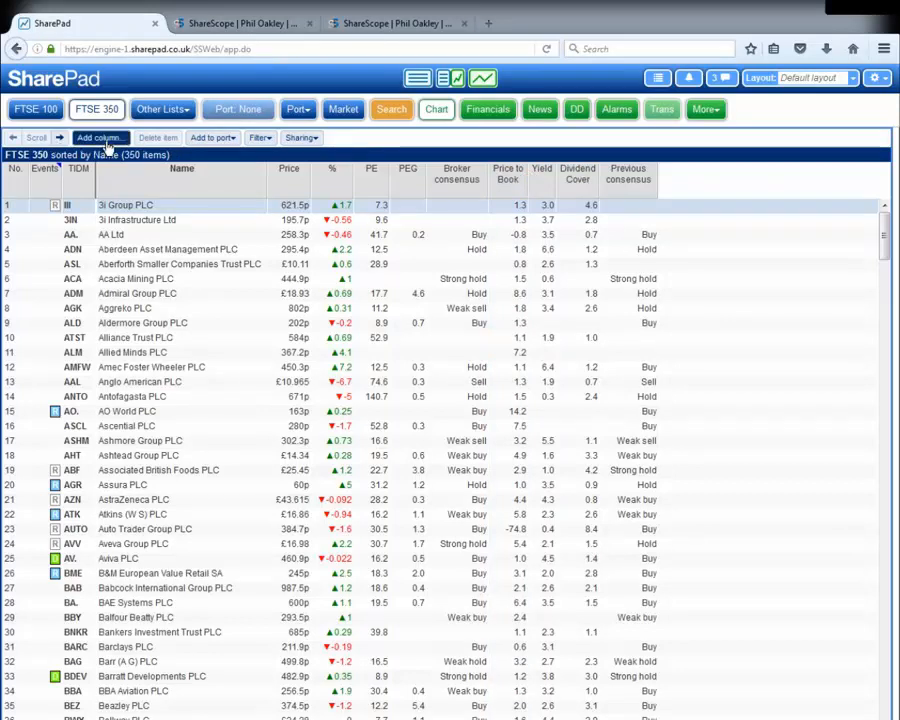
left_click(100, 138)
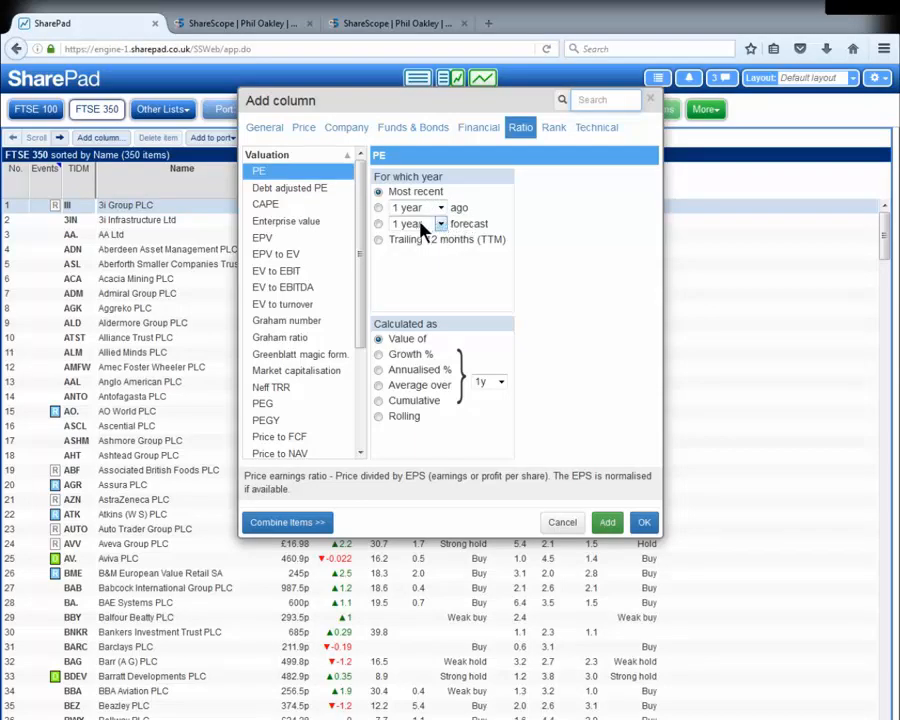
left_click(379, 224)
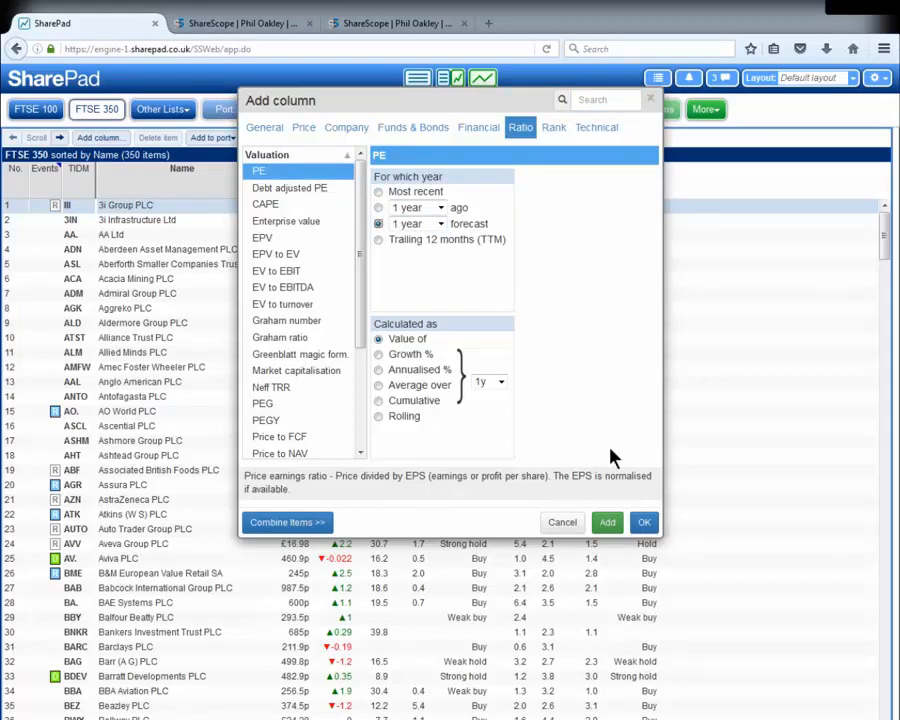
left_click(645, 523)
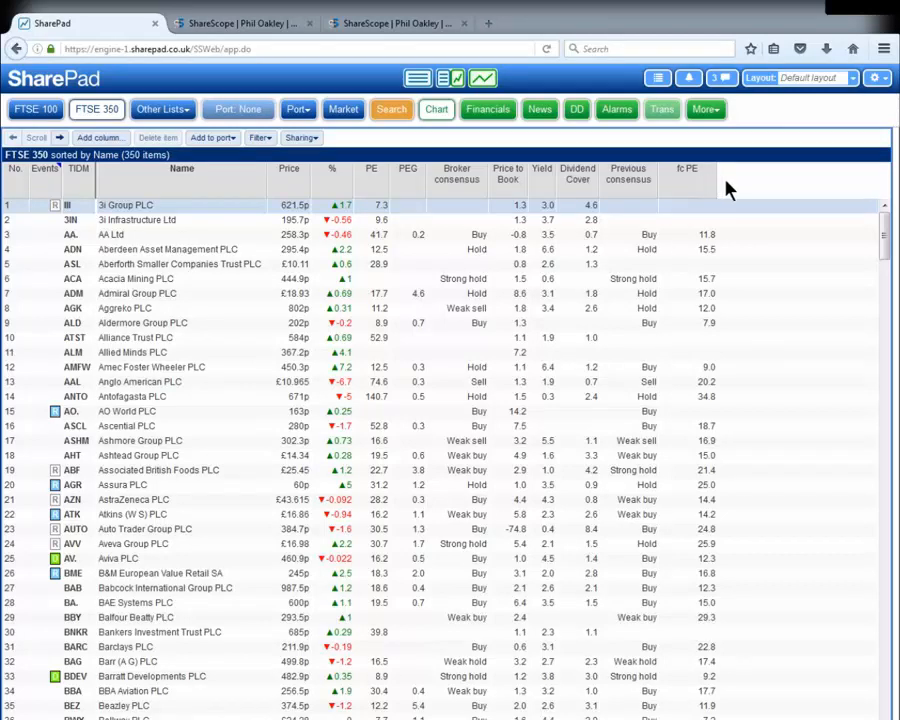
- Search the column items for "dividend" and add the Dividend yield ratio from Returns as a 1 year forecast column
left_click(101, 138)
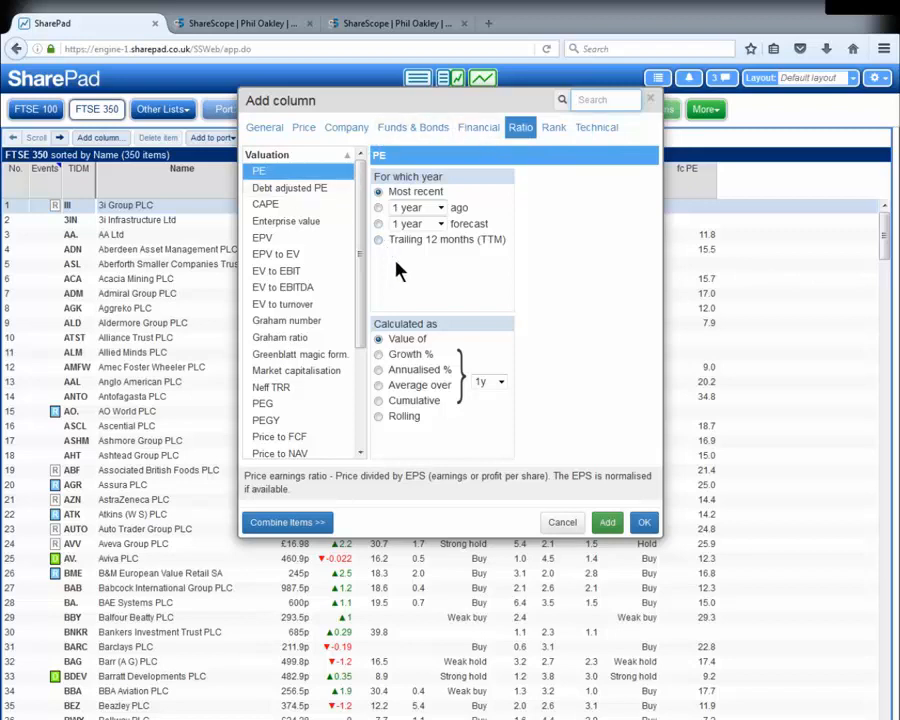
left_click(589, 103)
type("divid")
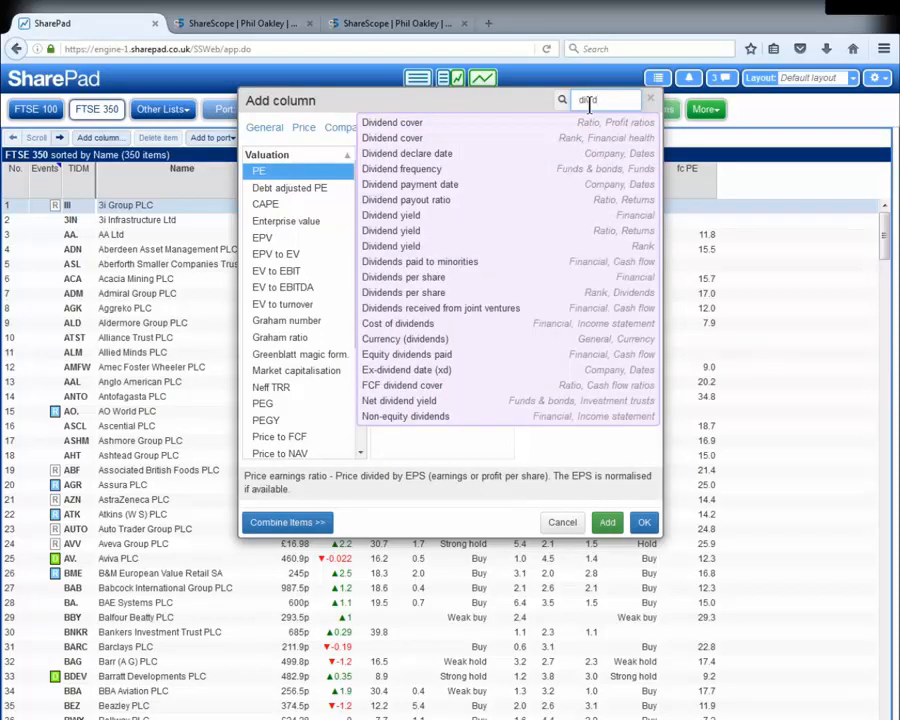
type("end")
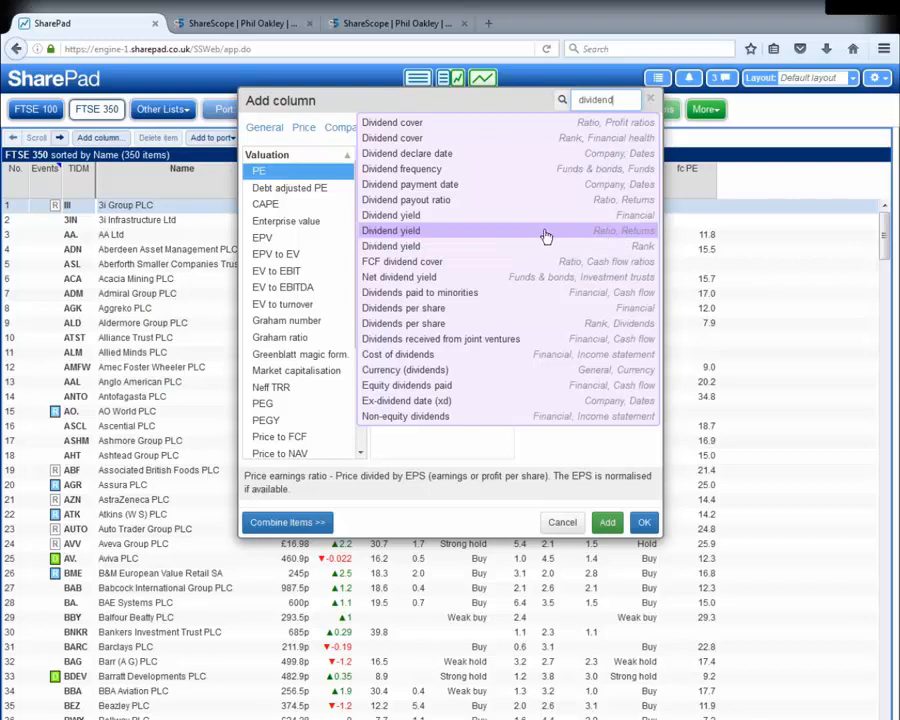
left_click(620, 236)
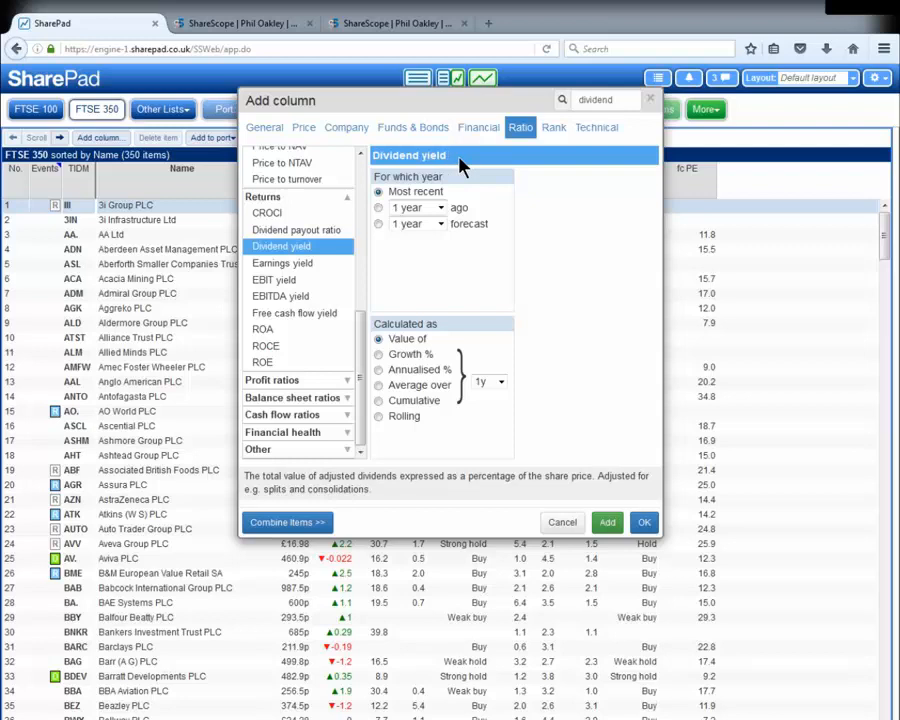
left_click(379, 224)
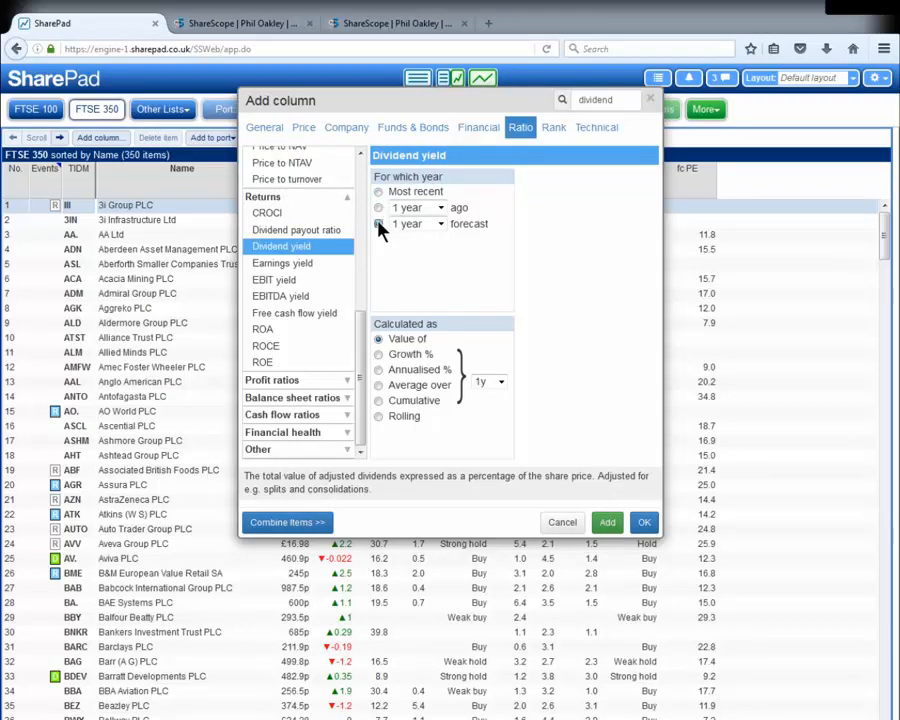
left_click(647, 523)
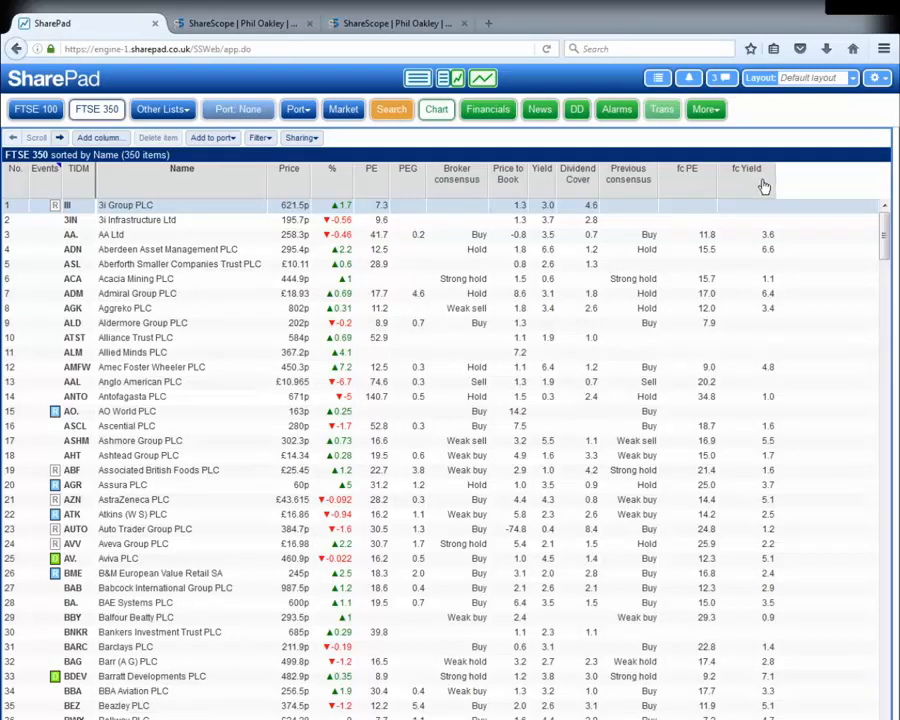
- Search the column items for "ebit" and add the EBIT yield ratio from Returns as a lease-adjusted column
left_click(112, 143)
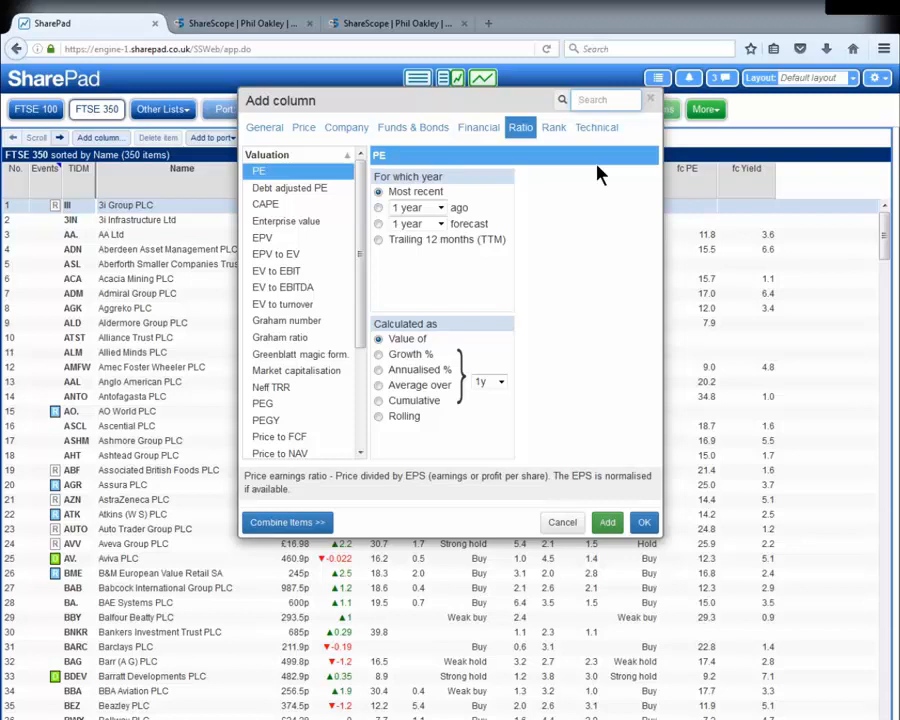
type("ebit")
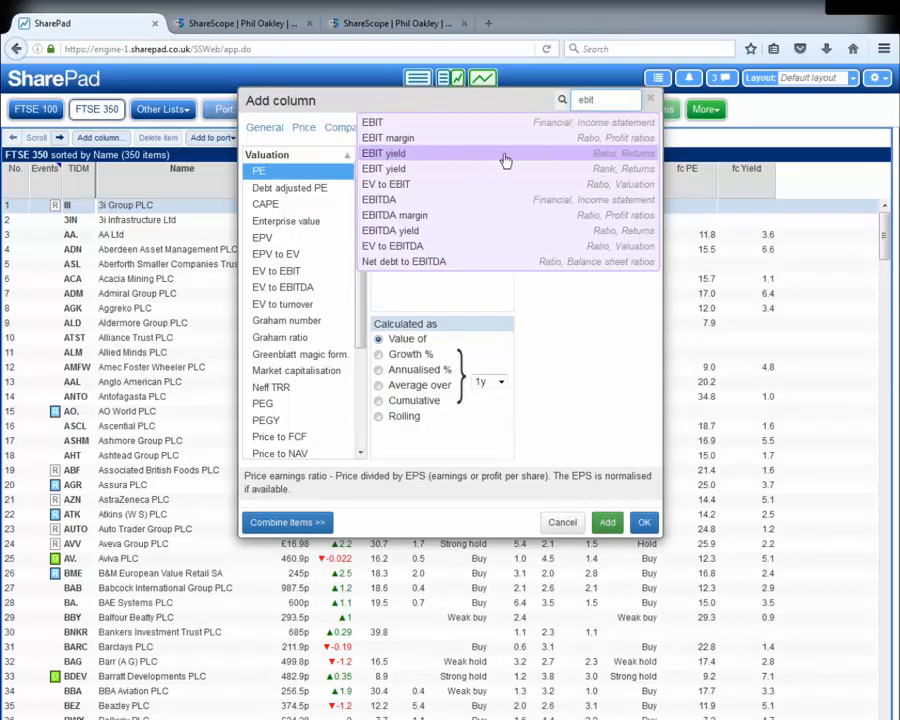
left_click(601, 155)
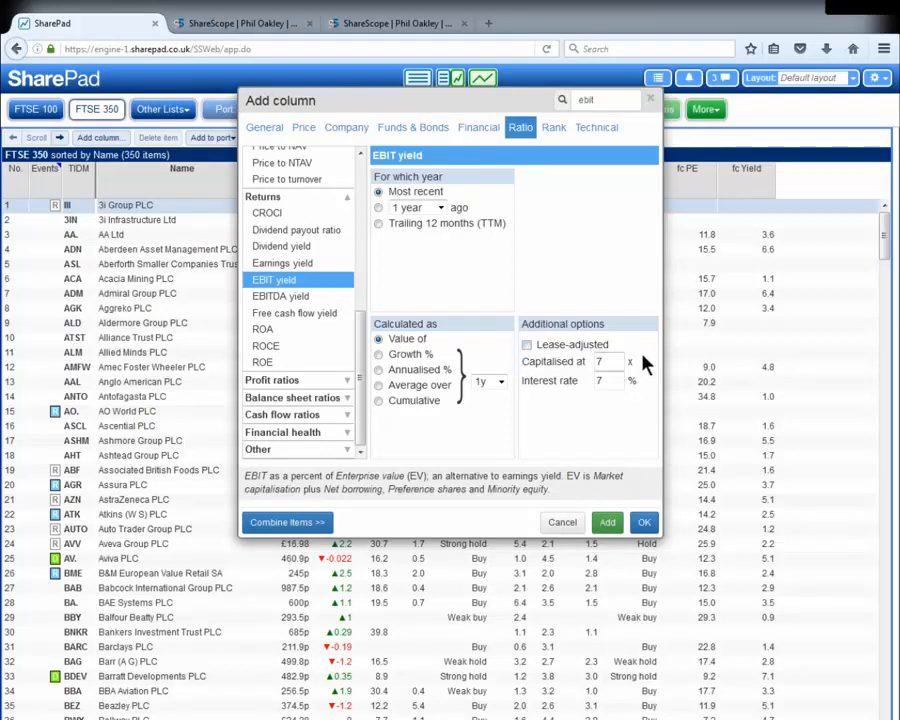
left_click(528, 345)
left_click(645, 524)
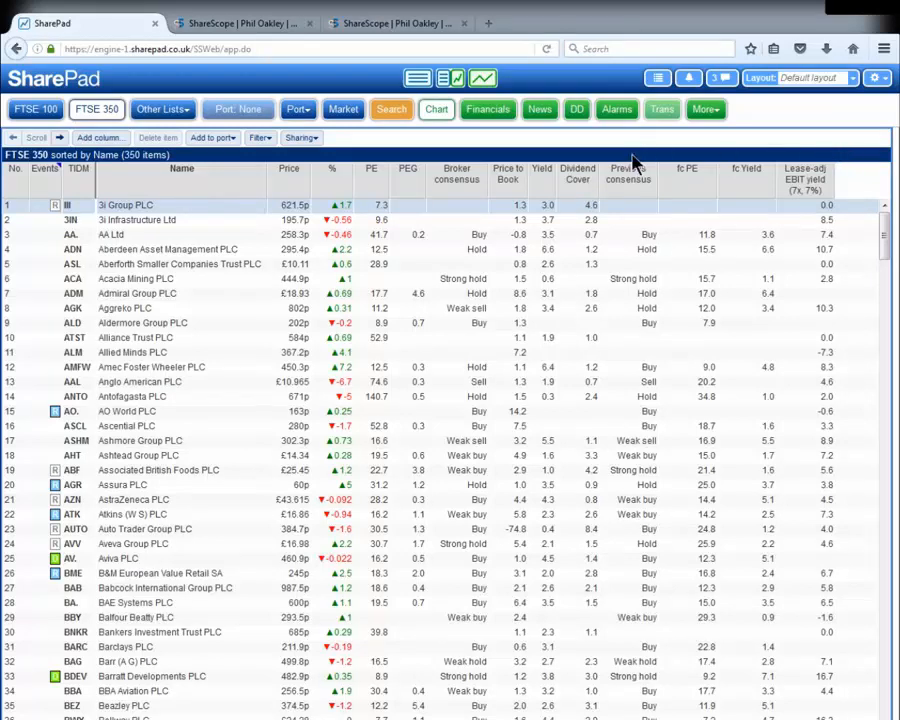
- Start a new column that combines two items, with the 1 year forecast PE as the first item
left_click(100, 138)
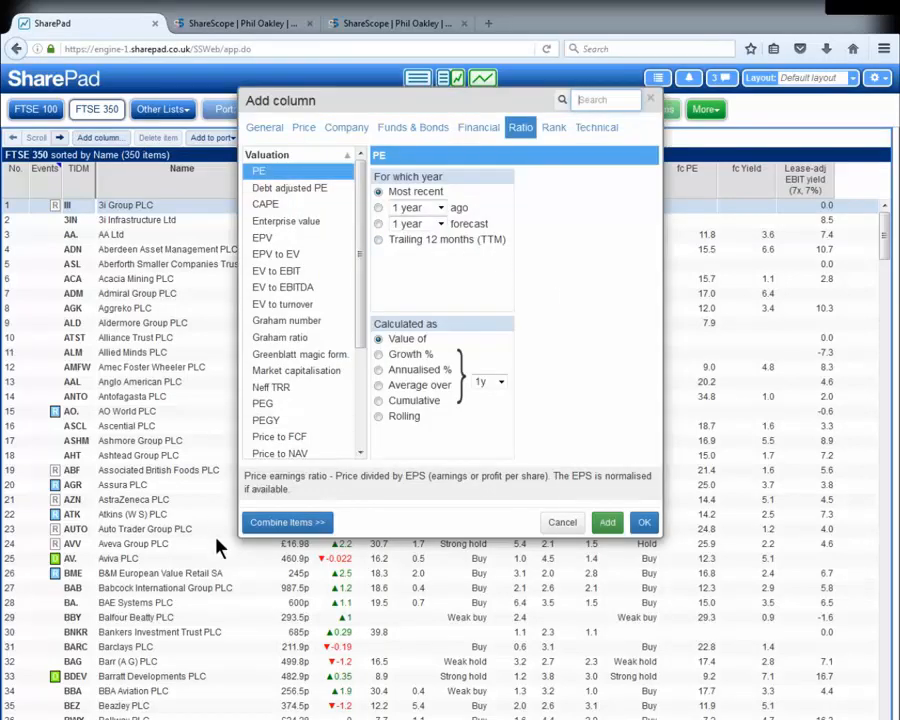
left_click(308, 525)
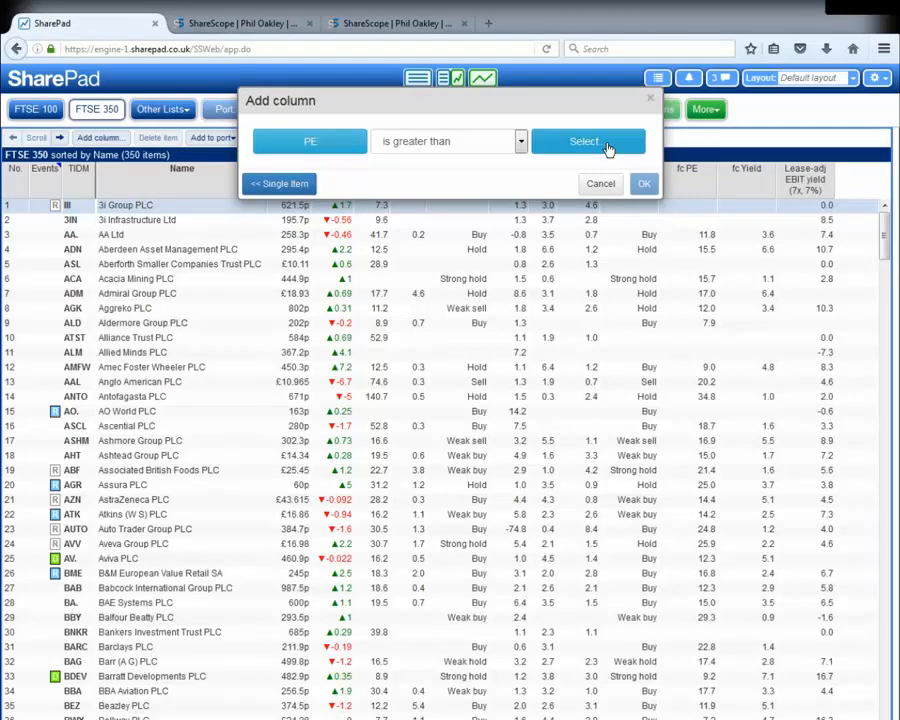
left_click(307, 150)
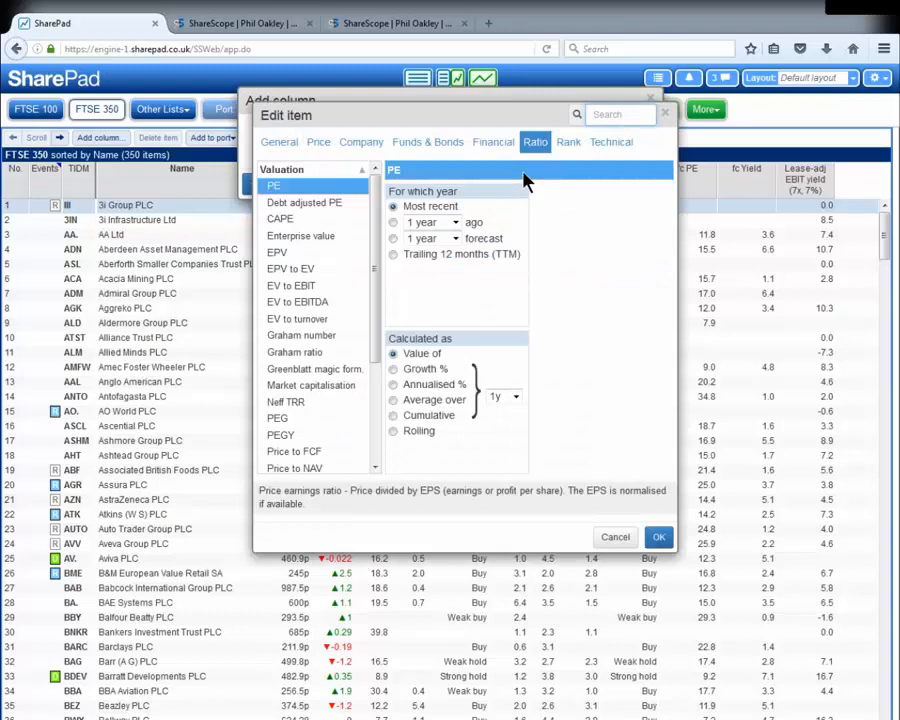
left_click(393, 238)
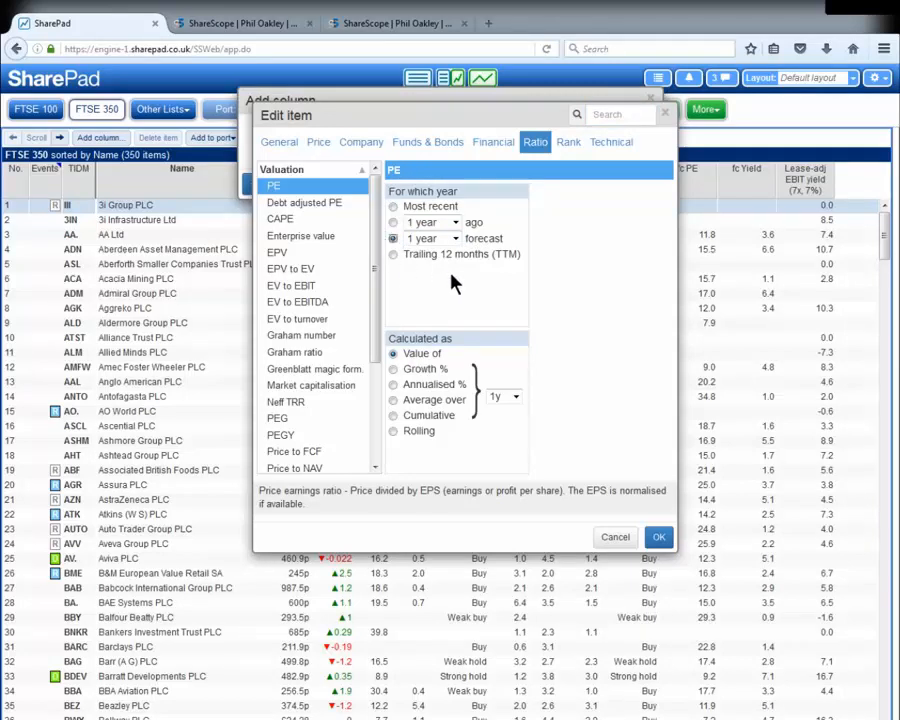
left_click(660, 537)
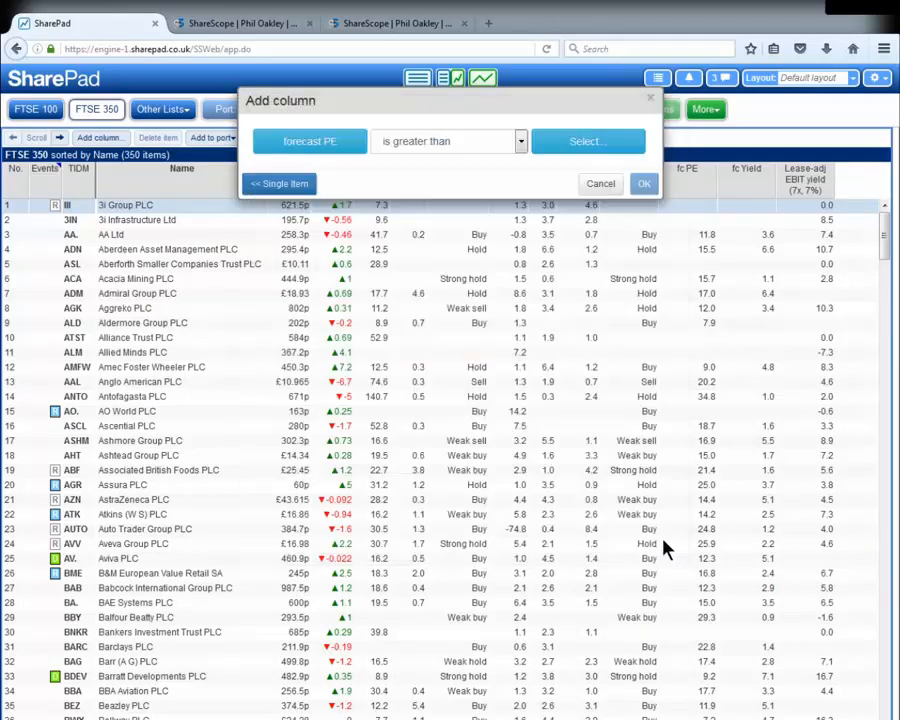
- Set the second item of the combined column to the most recent PE averaged over 3 years
left_click(557, 145)
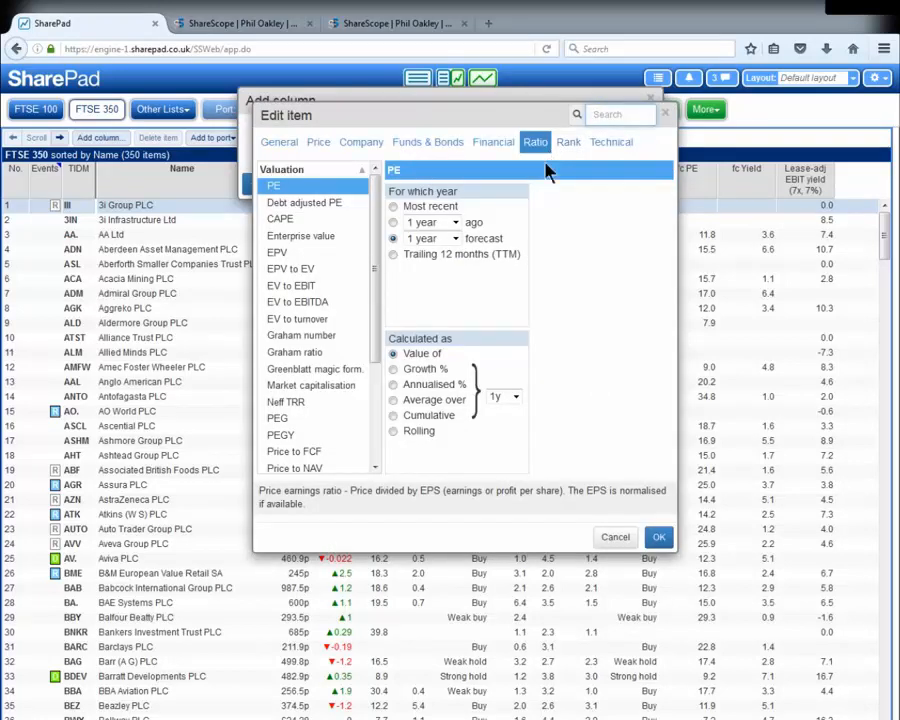
left_click(393, 206)
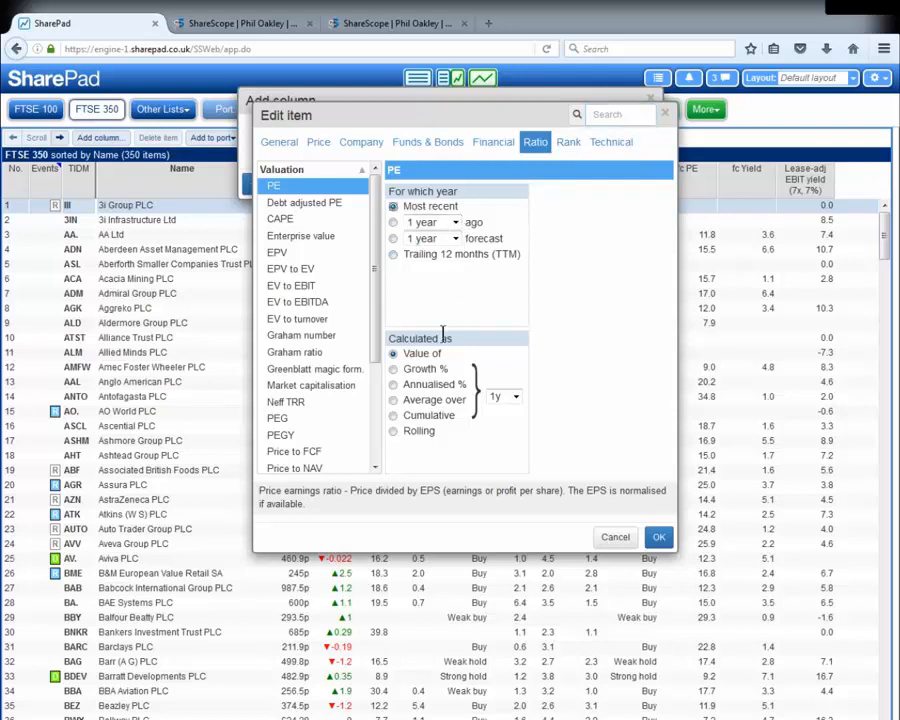
left_click(394, 402)
left_click(501, 441)
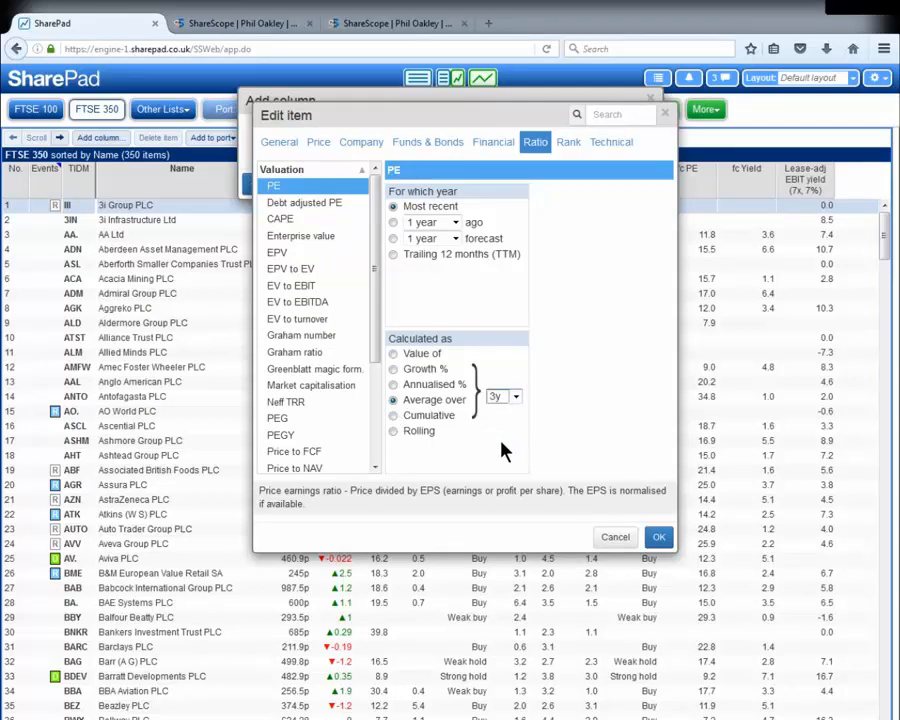
left_click(659, 538)
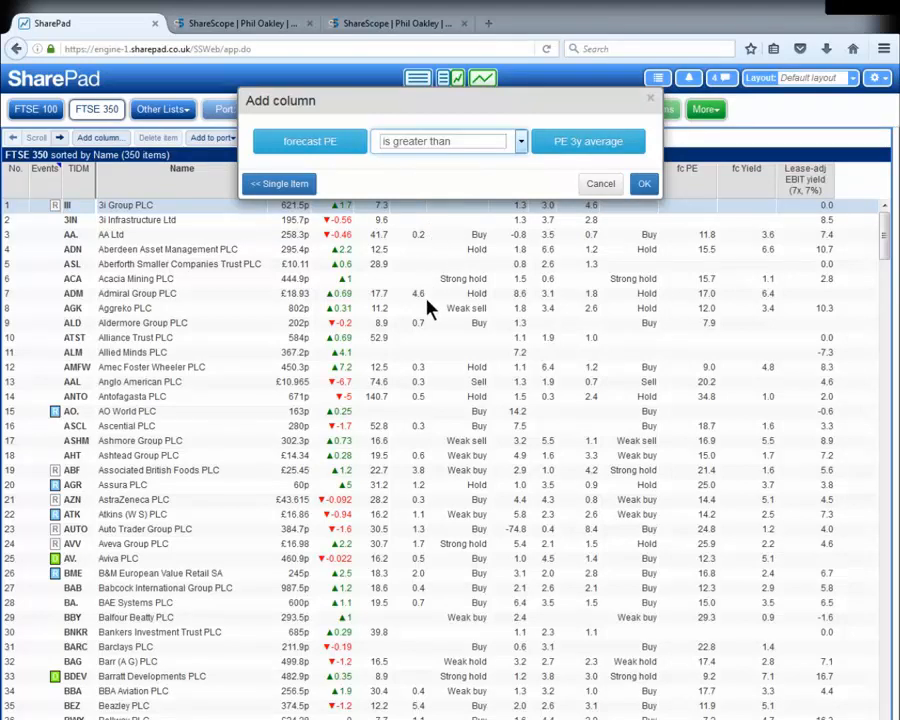
- Add the combined column with a less-than comparison between the two PE items and sort the FTSE 350 list by it
left_click(434, 192)
left_click(644, 186)
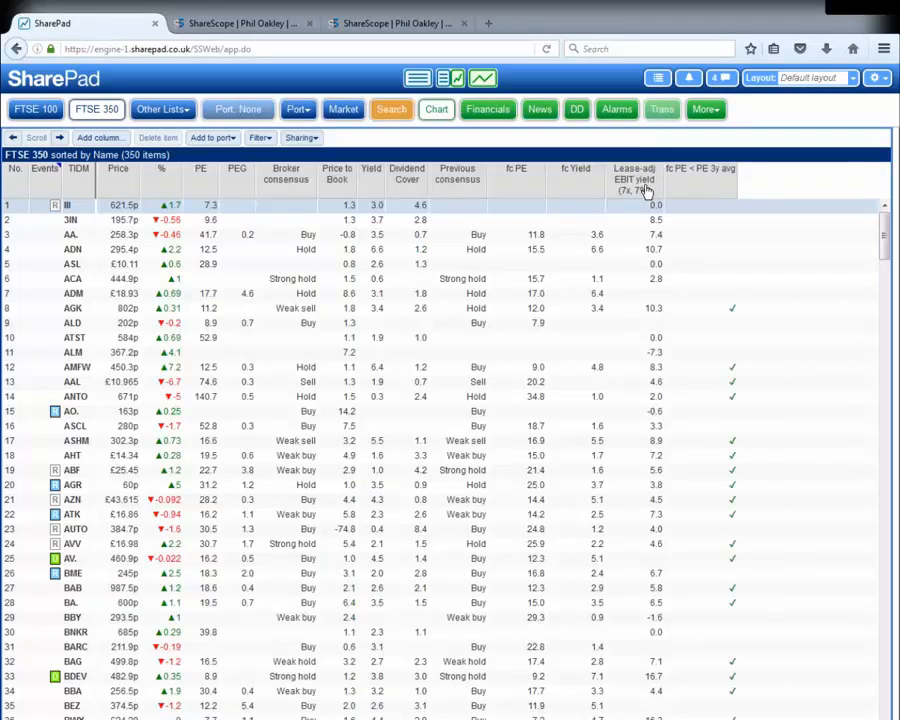
left_click(680, 172)
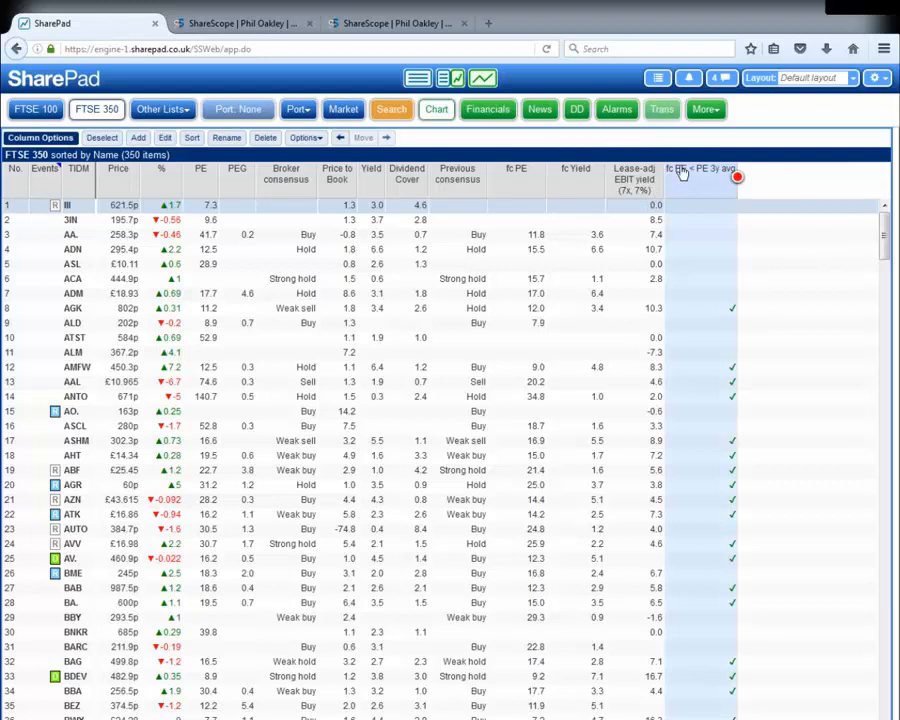
left_click(190, 142)
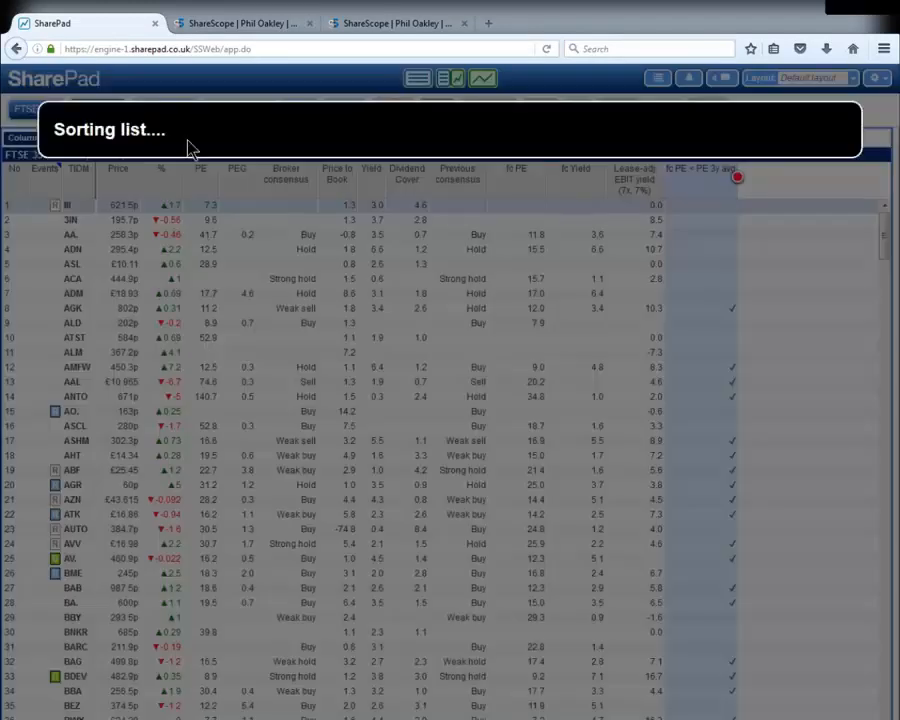
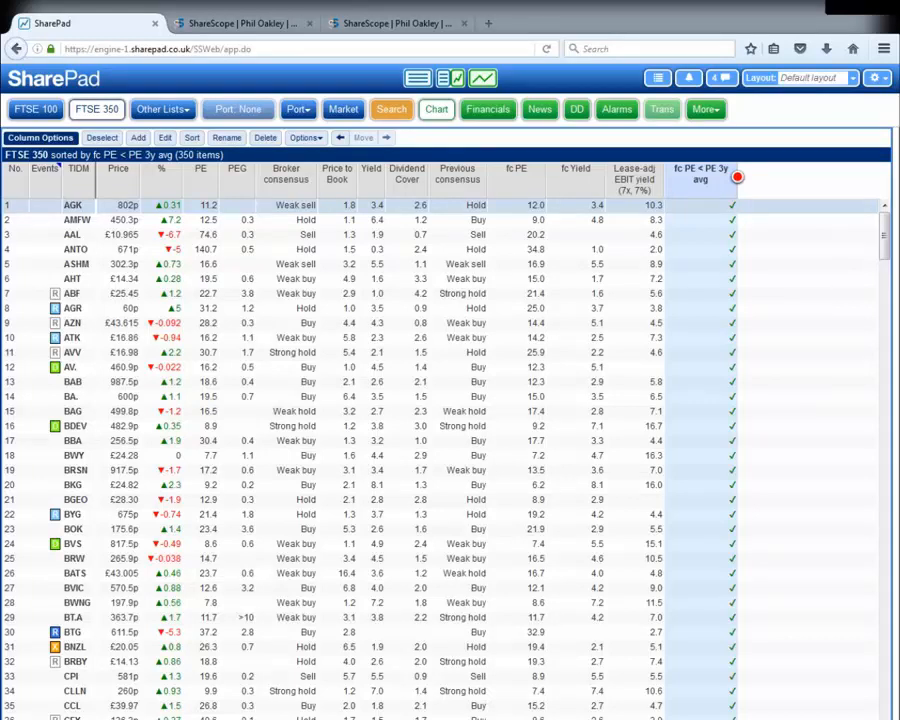
- Apply the Momentum setting to the list and replace it with the Equities - Growth setting
left_click(82, 717)
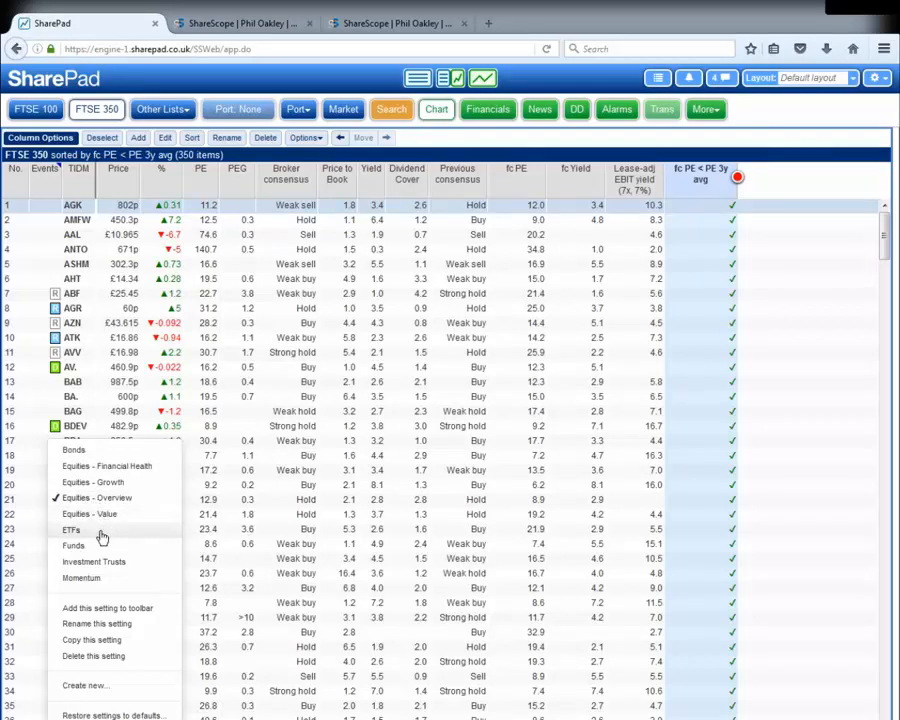
left_click(117, 581)
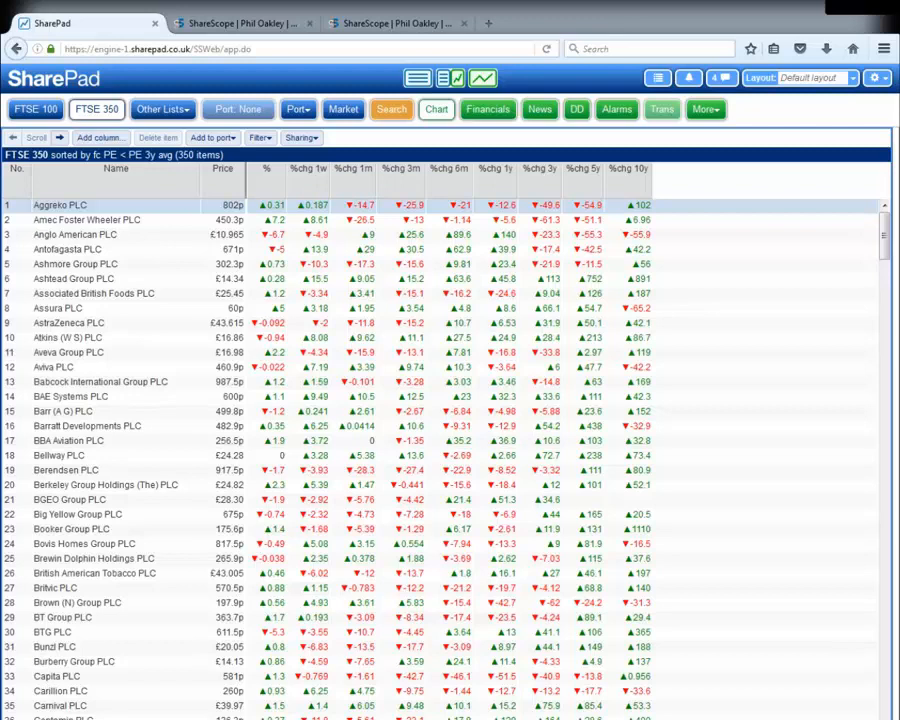
left_click(72, 718)
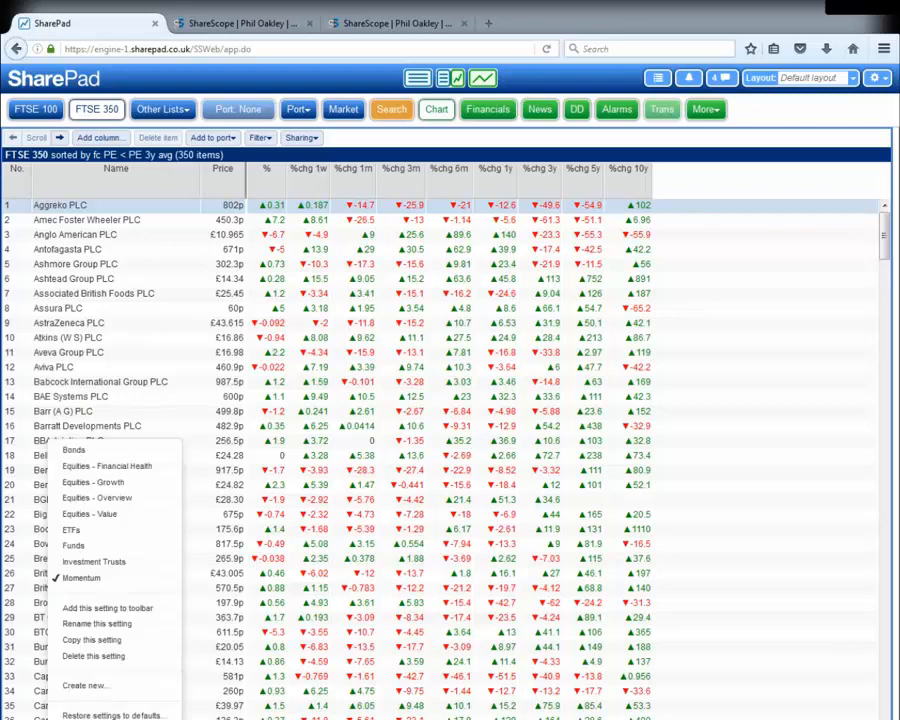
left_click(137, 484)
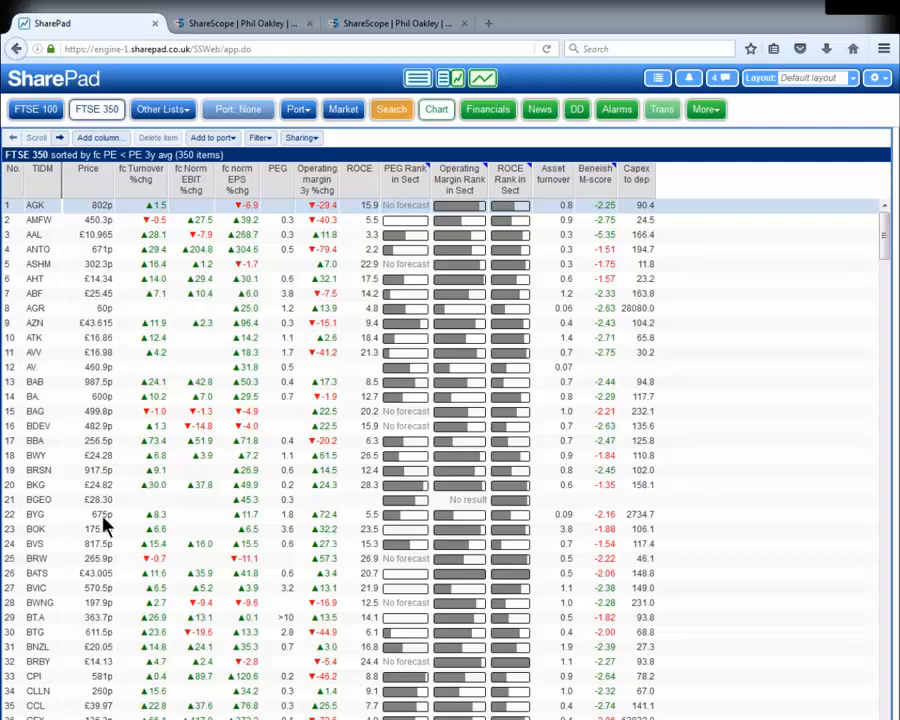
left_click(75, 718)
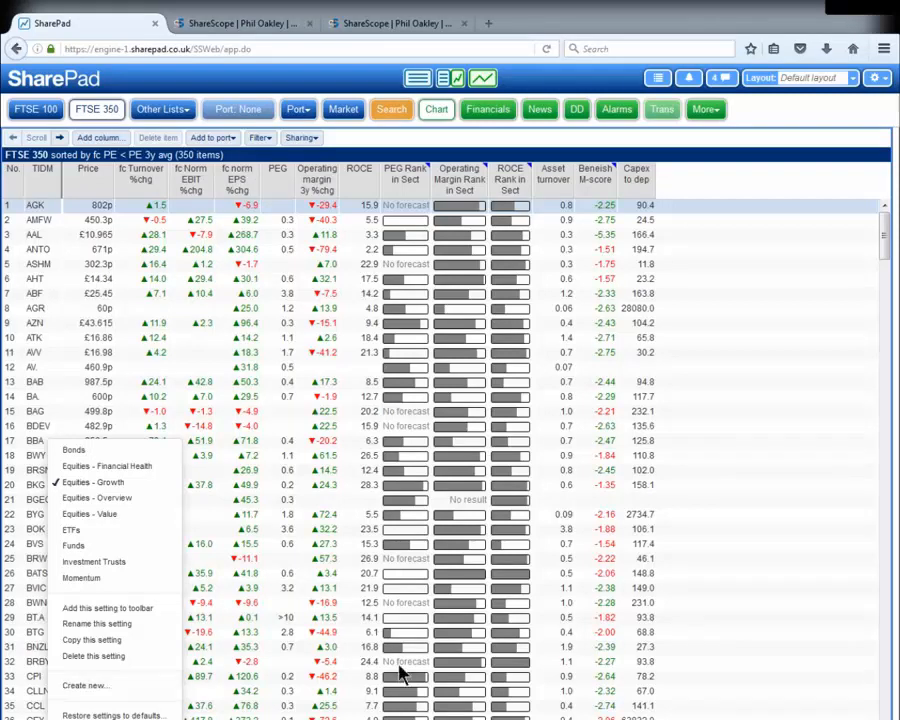
- View the support contact details and close them
left_click(882, 80)
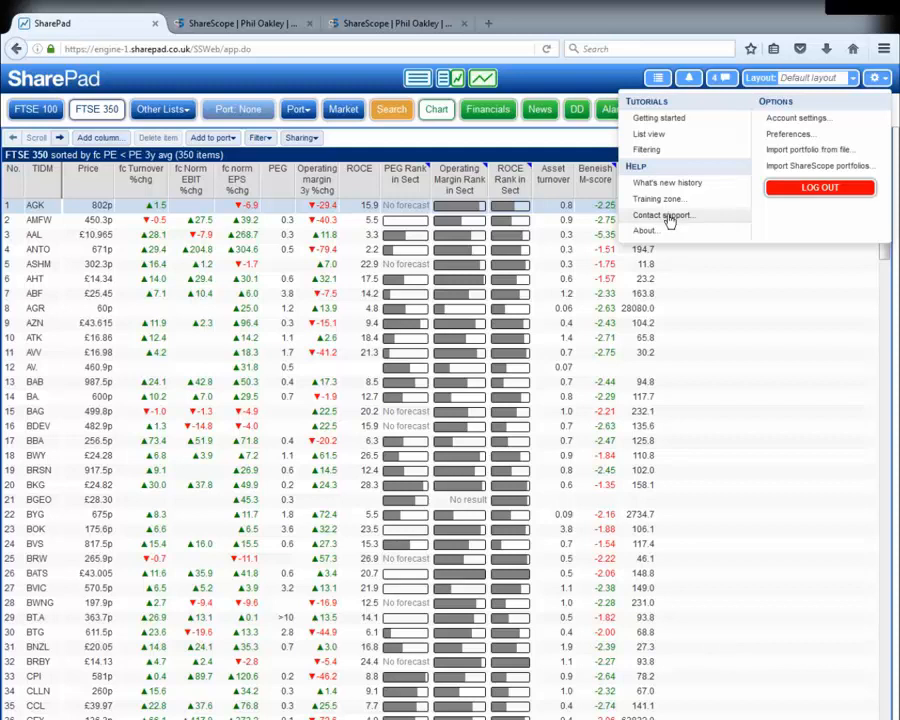
left_click(665, 216)
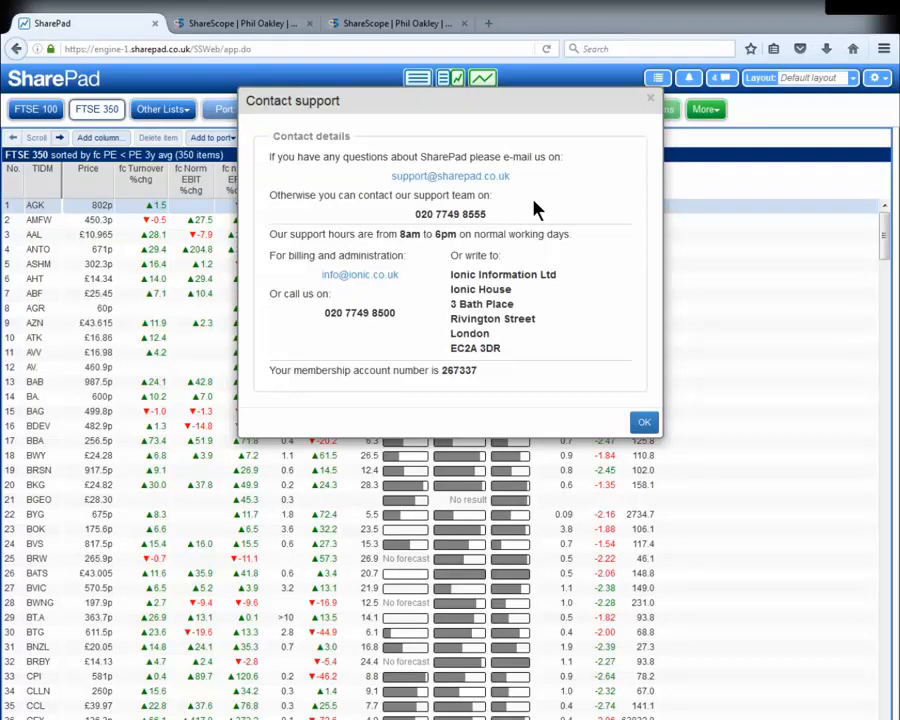
left_click(651, 96)
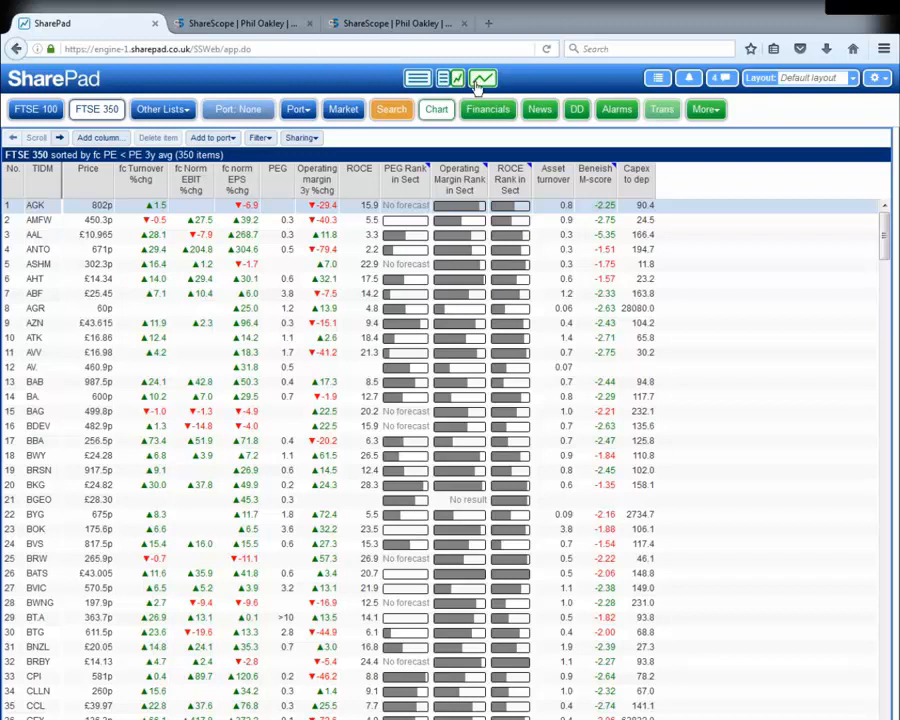
- Show only the Aggreko chart and change its setting to Intraday candles and on to Spread bet
left_click(482, 80)
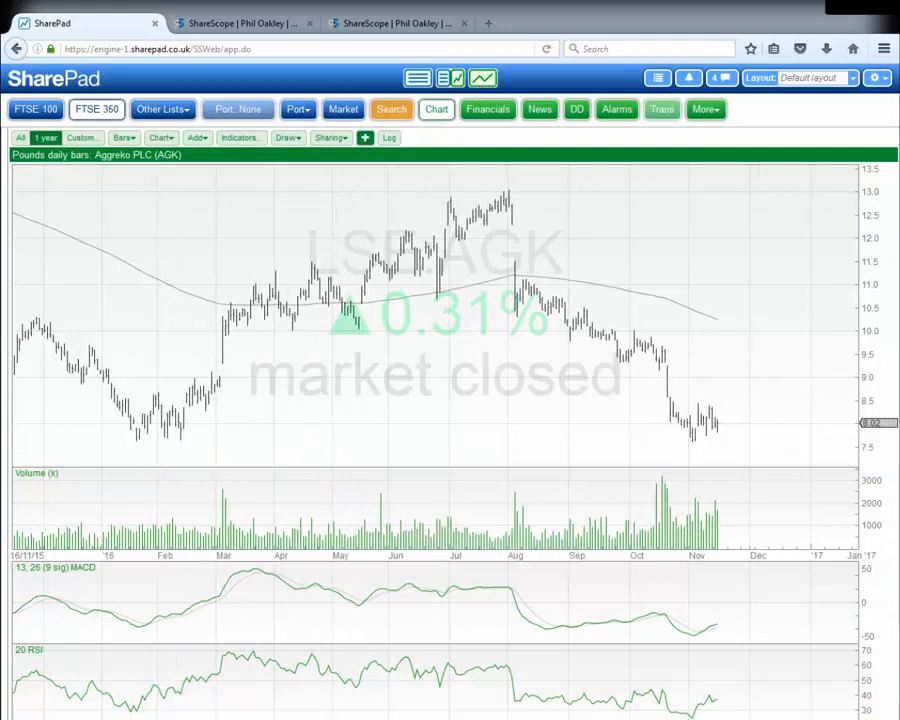
left_click(66, 718)
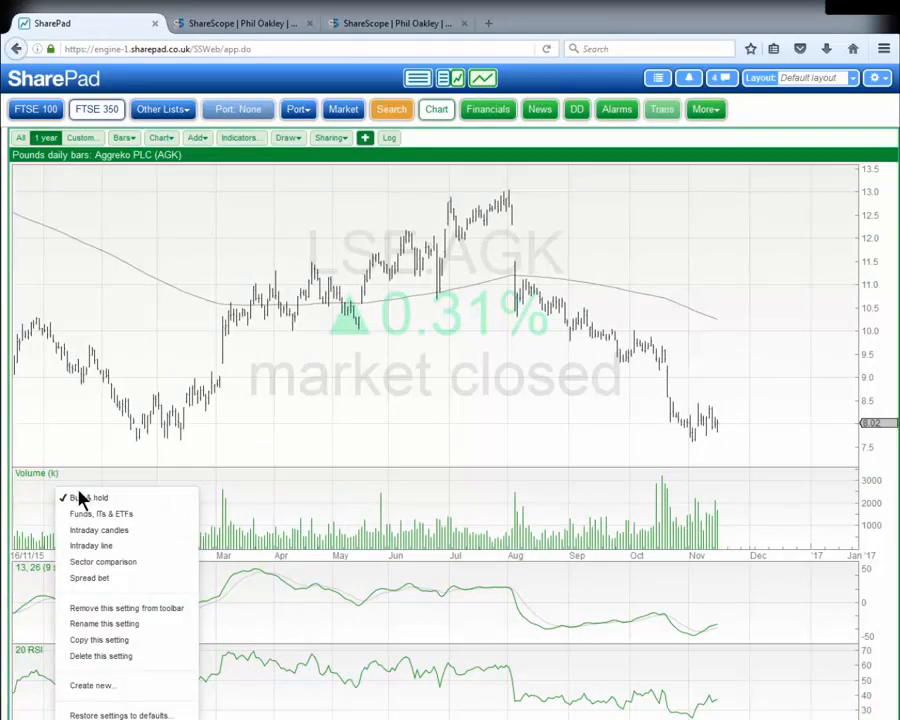
left_click(107, 535)
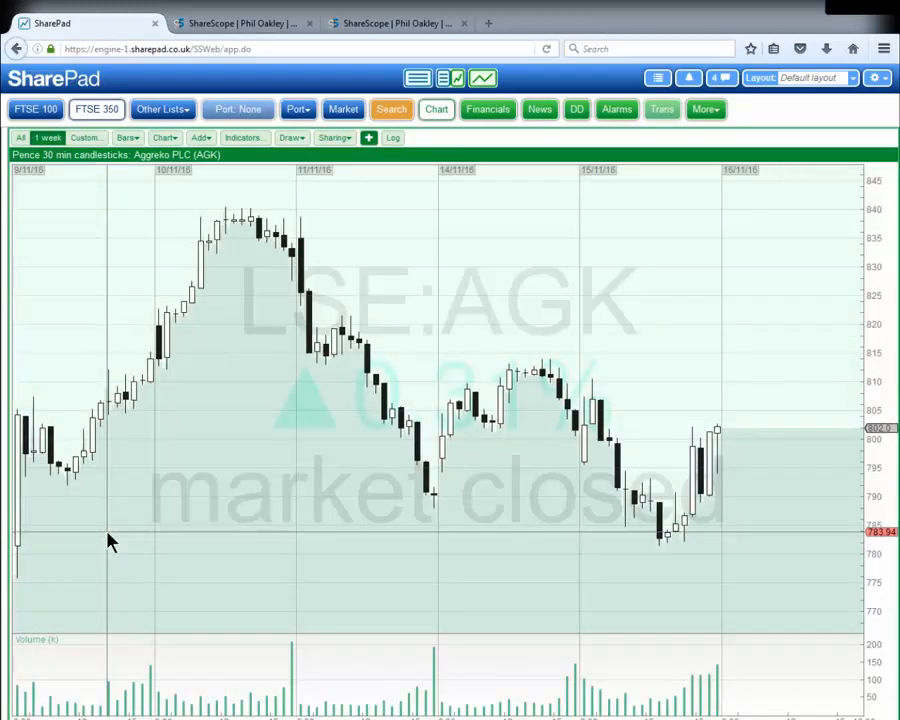
left_click(72, 718)
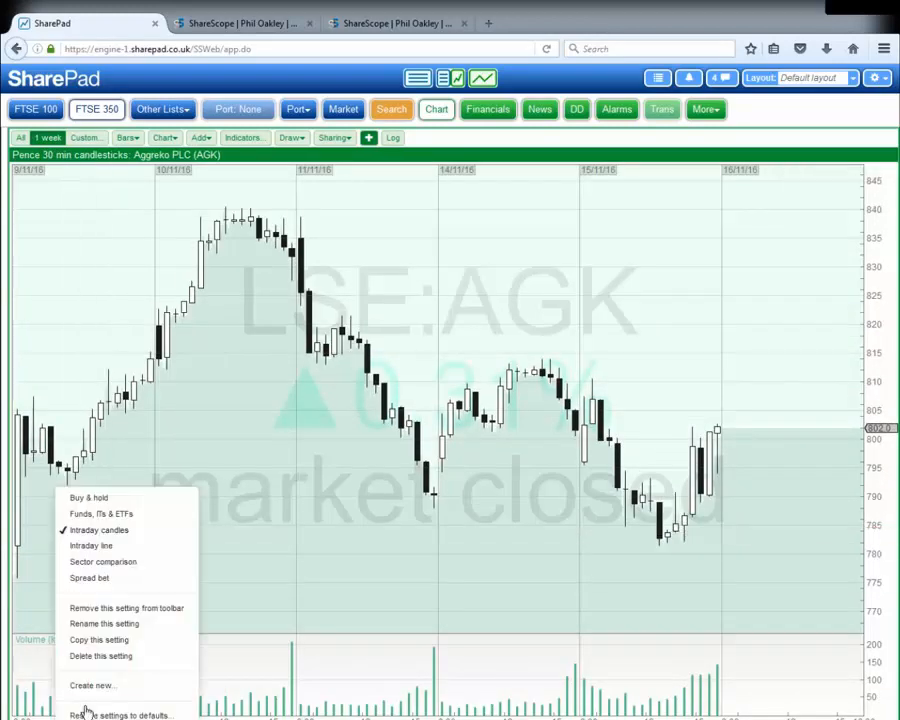
left_click(74, 579)
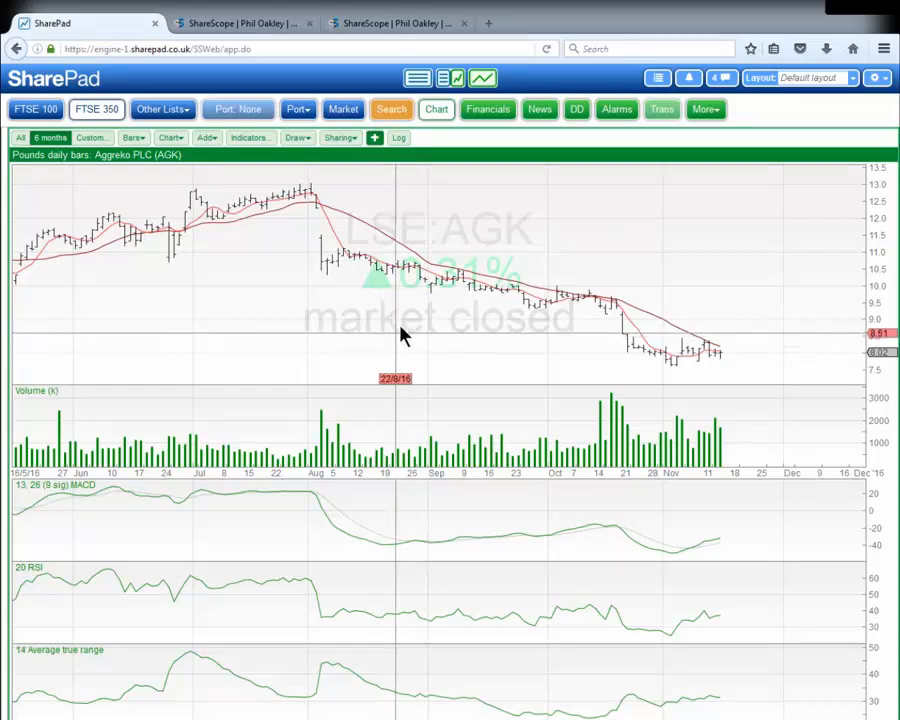
- Show Aggreko's financial summary and examine it side by side with the FTSE 350 list
left_click(488, 117)
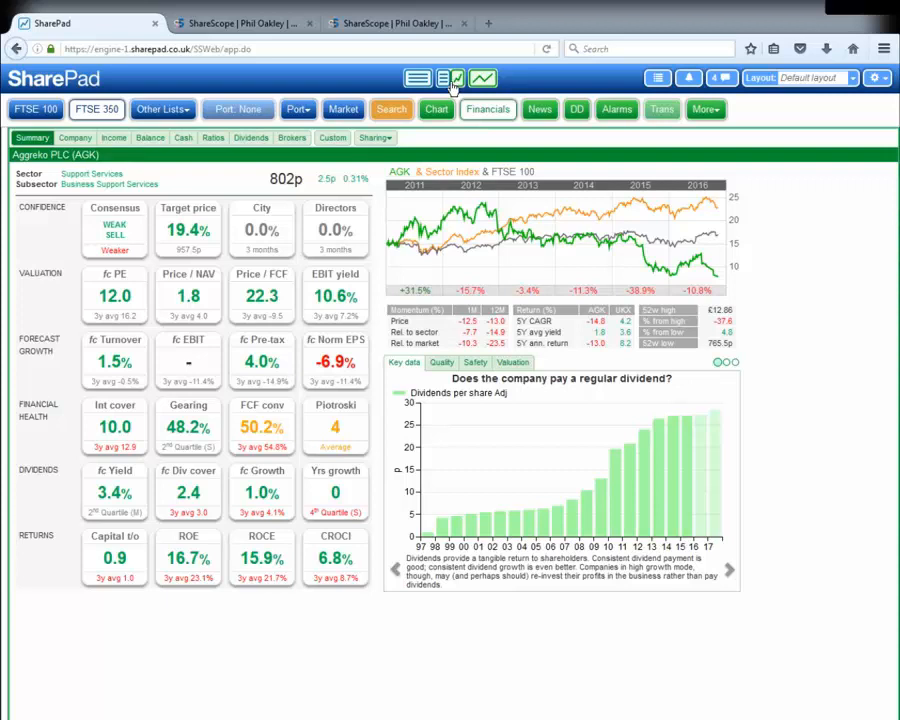
left_click(452, 84)
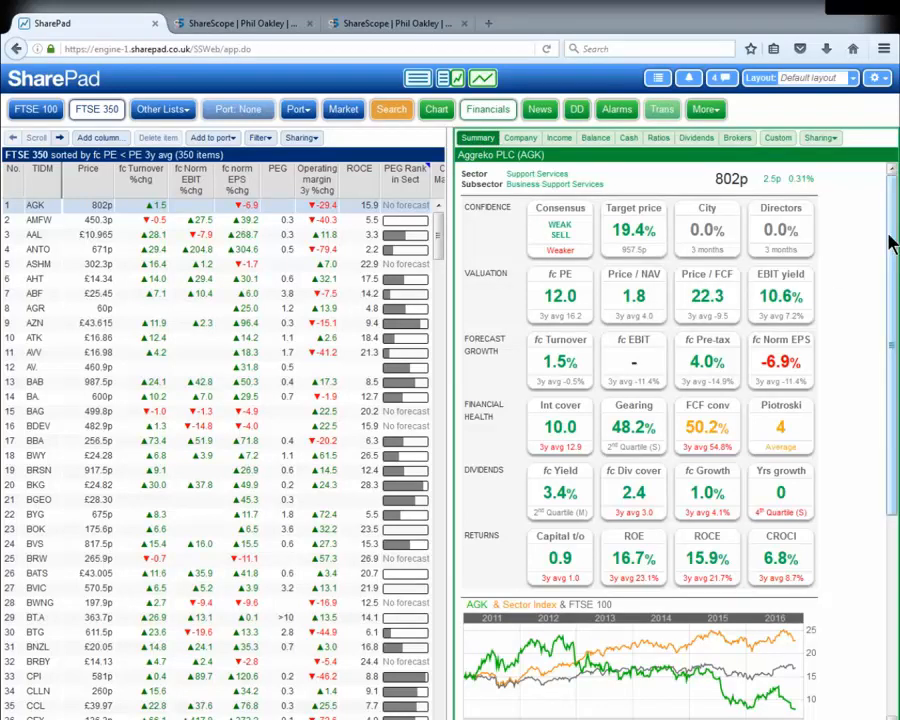
mouse_move(886, 236)
left_mouse_down()
mouse_move(881, 504)
mouse_move(897, 207)
left_mouse_up()
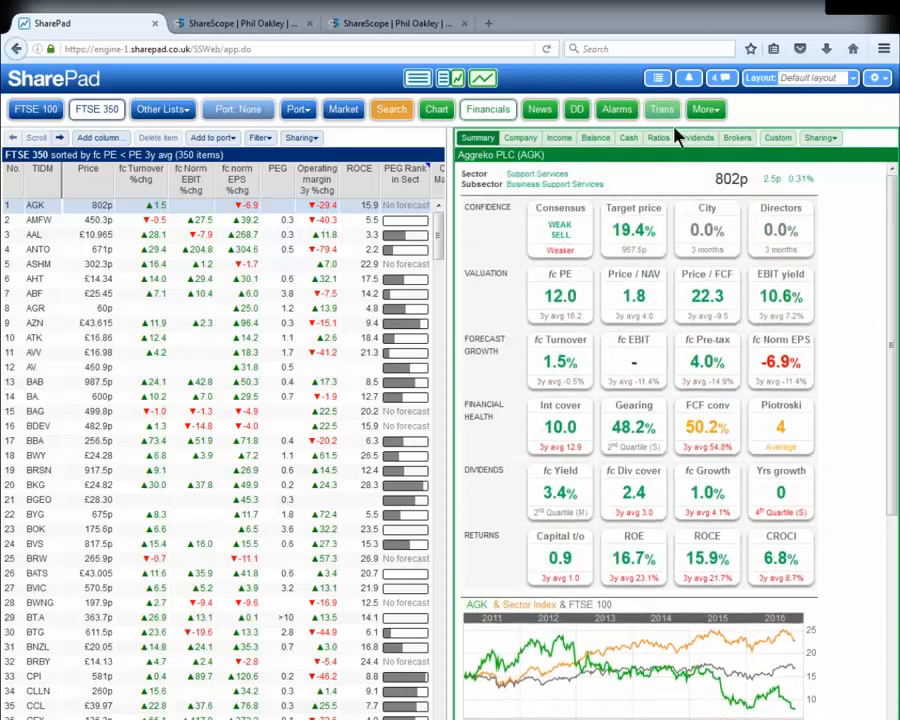
- Show the financial summary without the list and open the explanation of the dividend years of growth figure
left_click(485, 83)
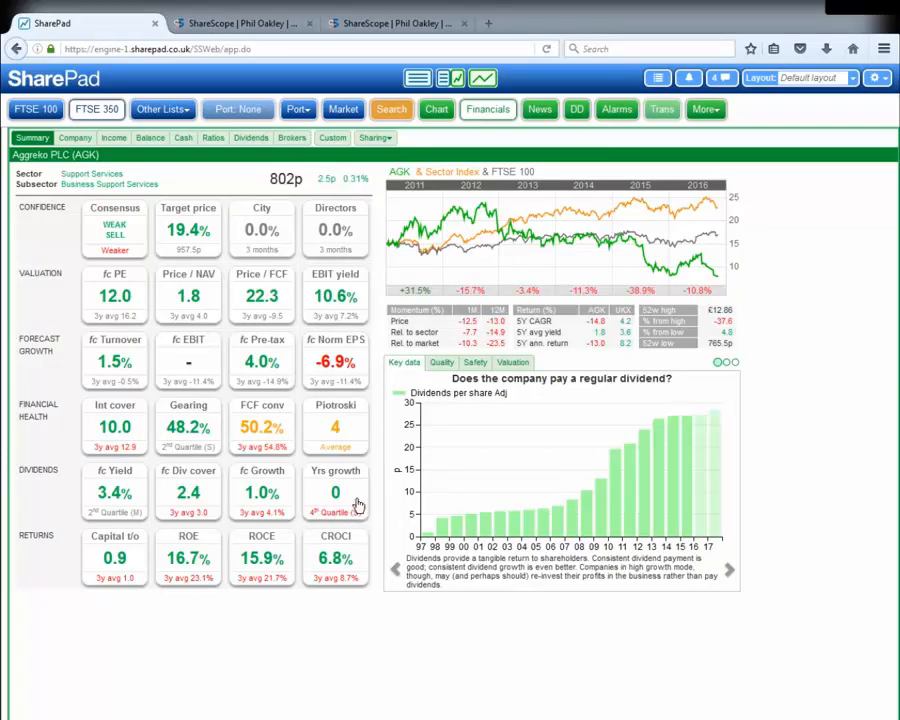
left_click(358, 505)
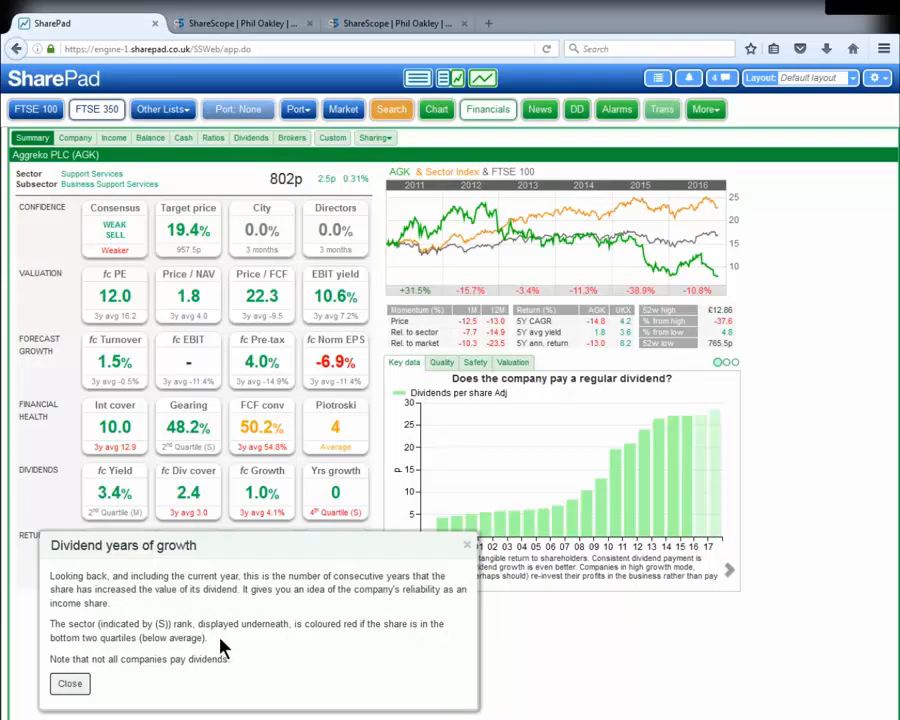
- Close the dividend growth explanation, read the explanation of the forecast dividend yield figure and close it
left_click(69, 686)
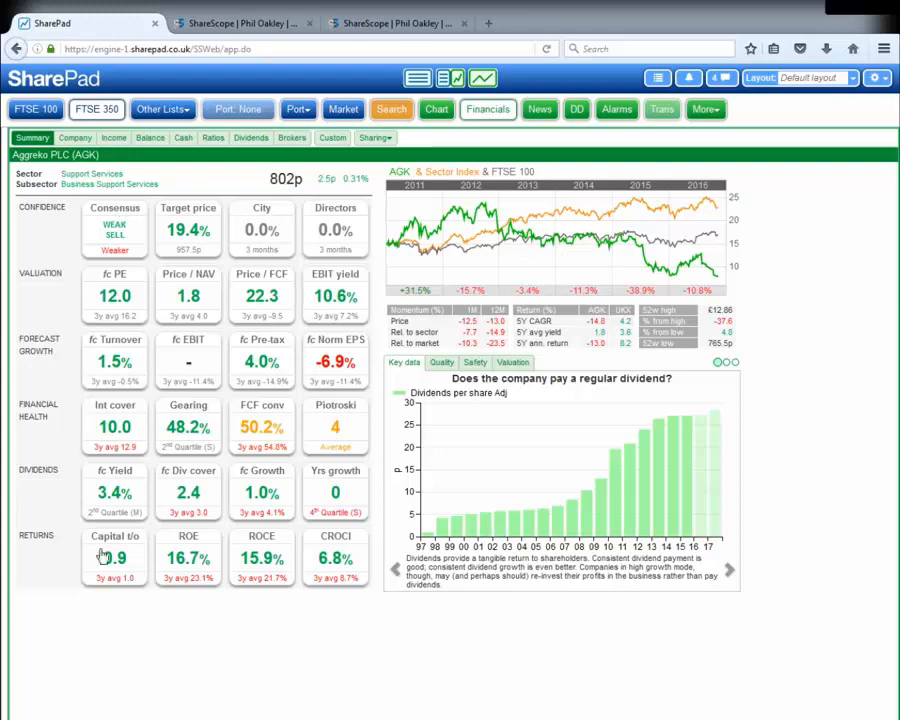
left_click(127, 502)
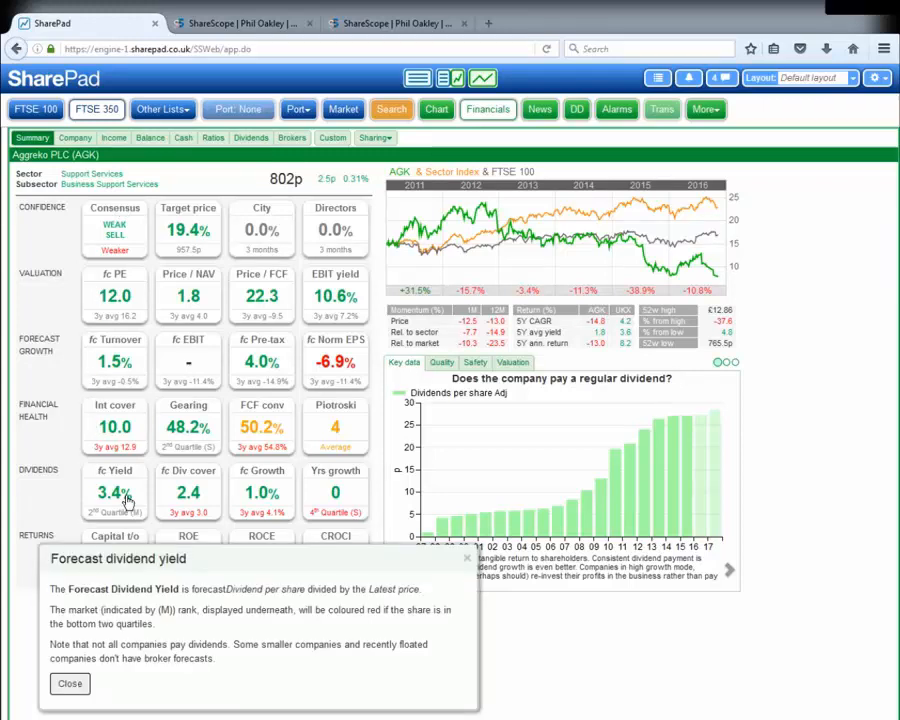
left_click(71, 684)
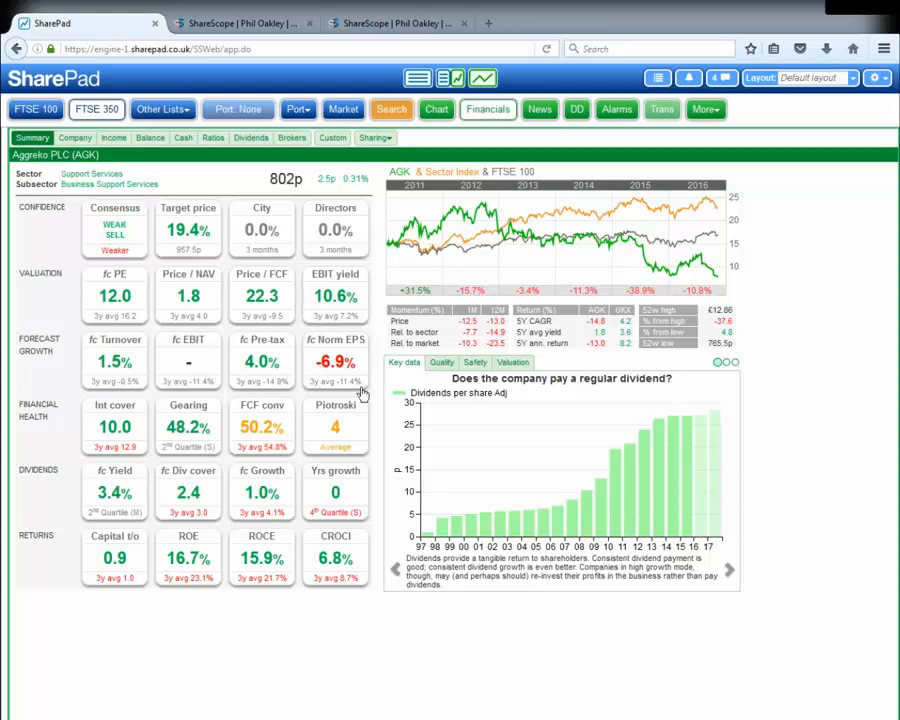
- Show RSA Insurance Group's summary and replace fc Growth with fc Yield in the Dividends section of the Insurance dashboard layout
type("rsa")
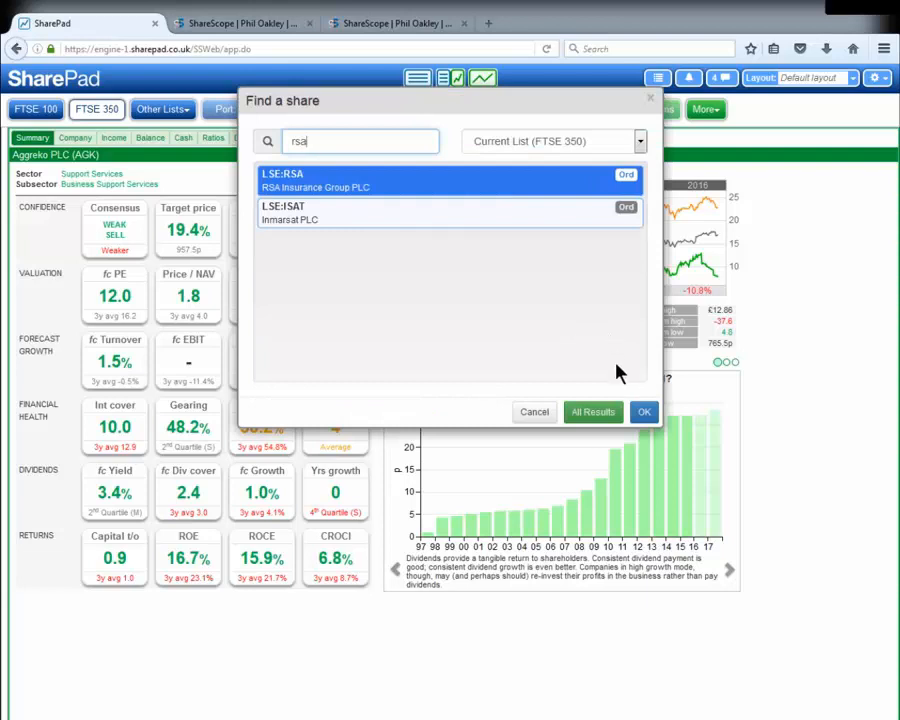
left_click(647, 414)
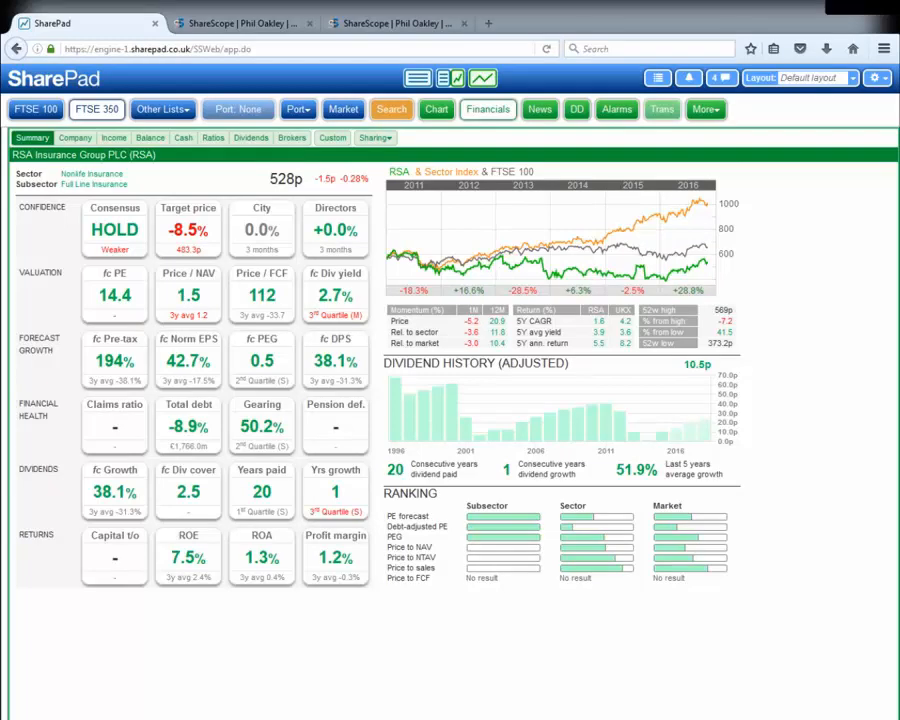
left_click(80, 717)
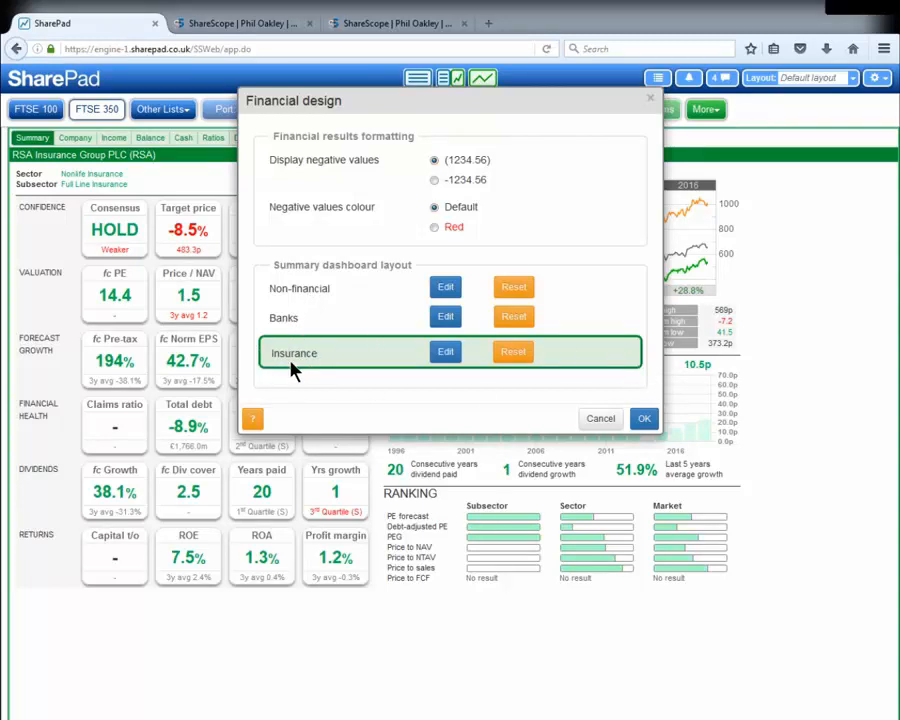
left_click(446, 354)
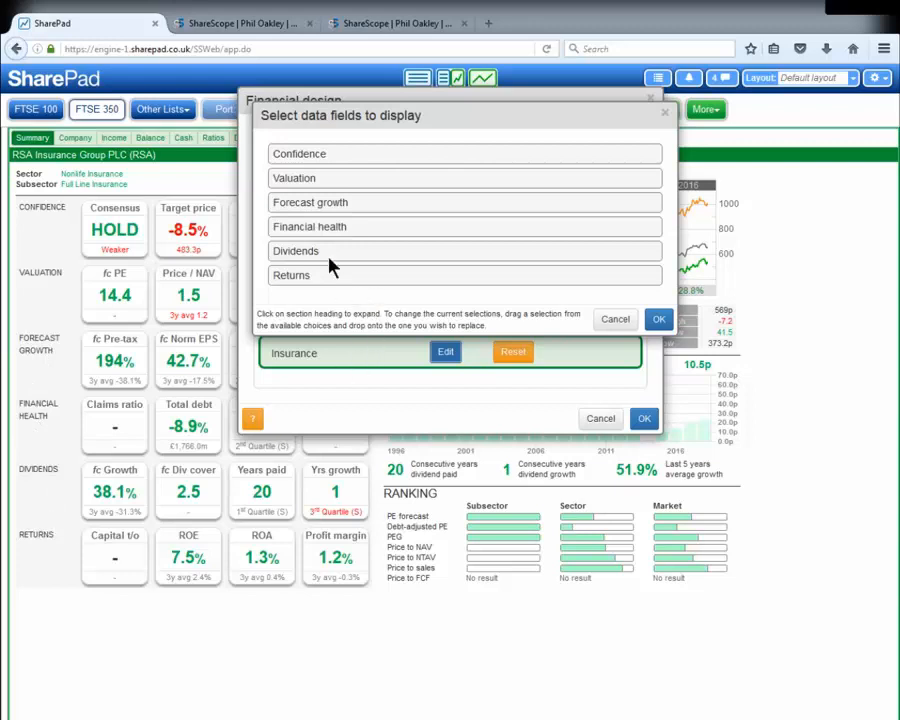
left_click(281, 251)
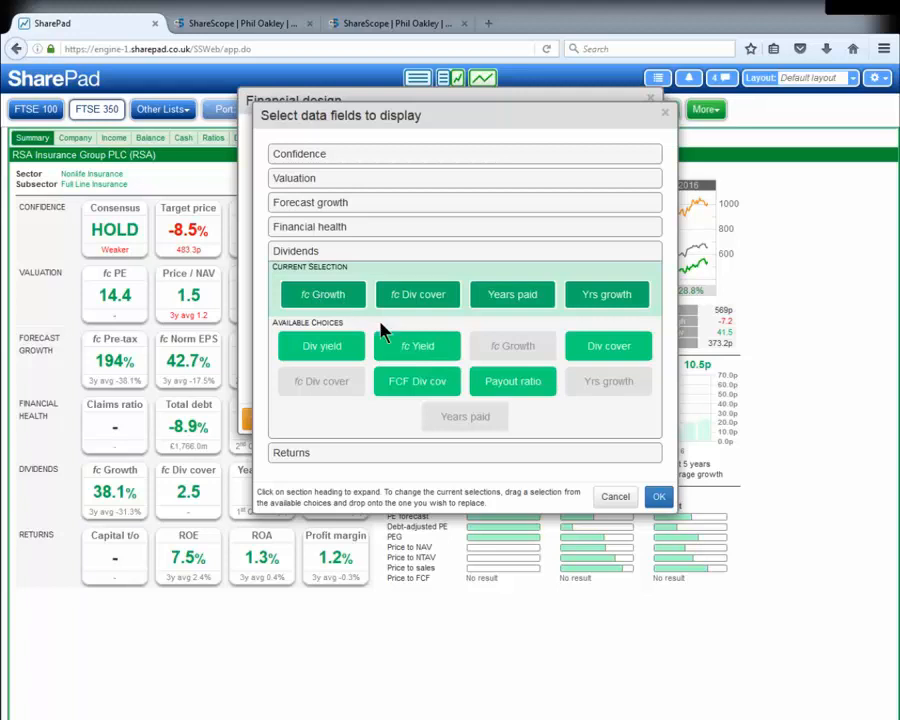
left_click_drag(432, 358, 292, 288)
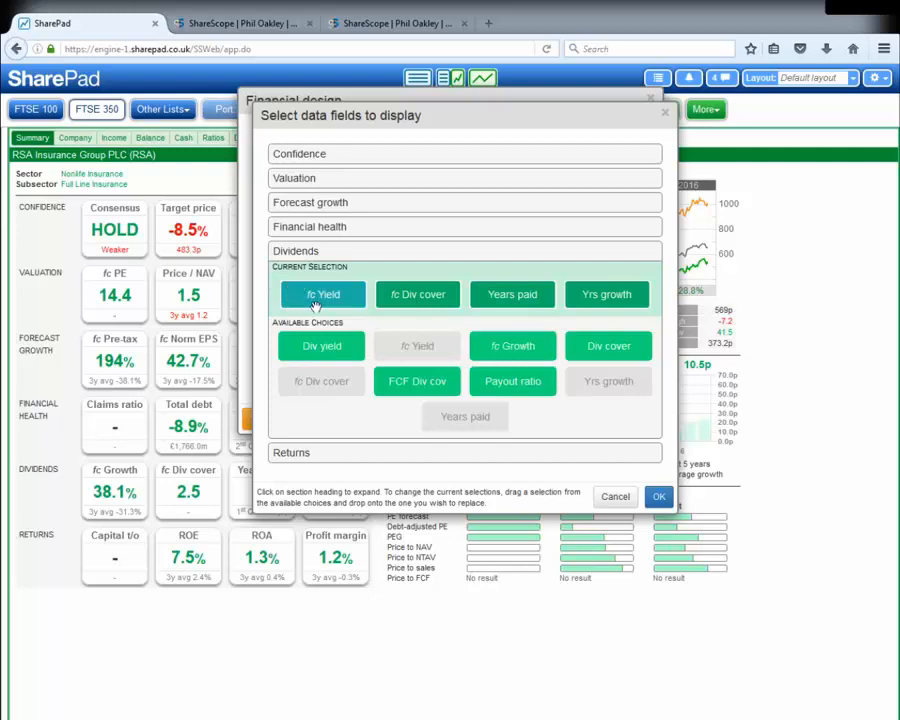
left_click(660, 497)
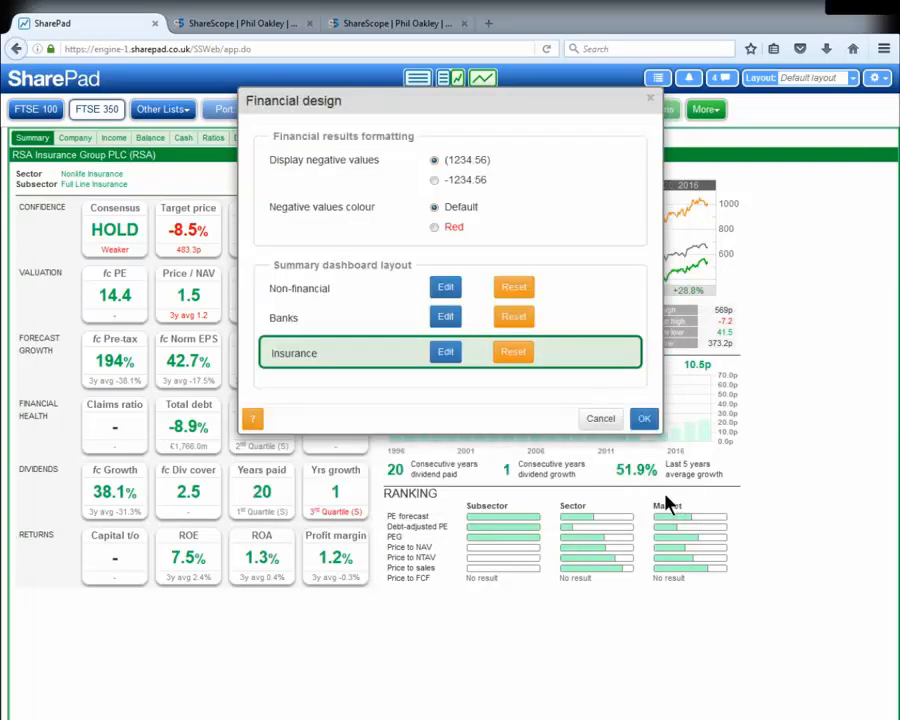
left_click(644, 419)
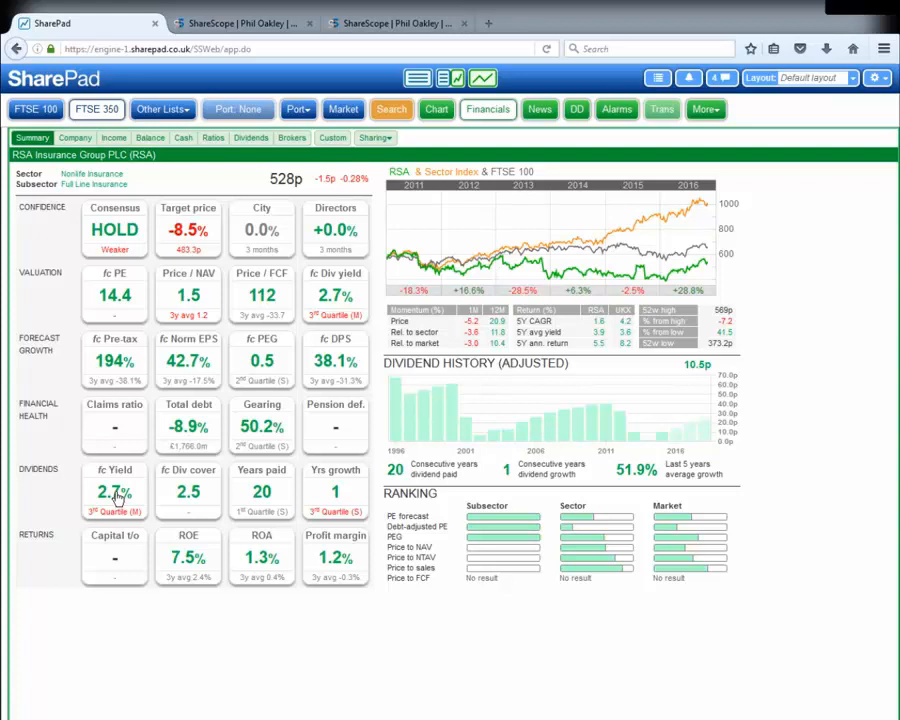
- Find Tesco in the FTSE 350 list and cycle through the Key data charts in its financial summary
type("tesco")
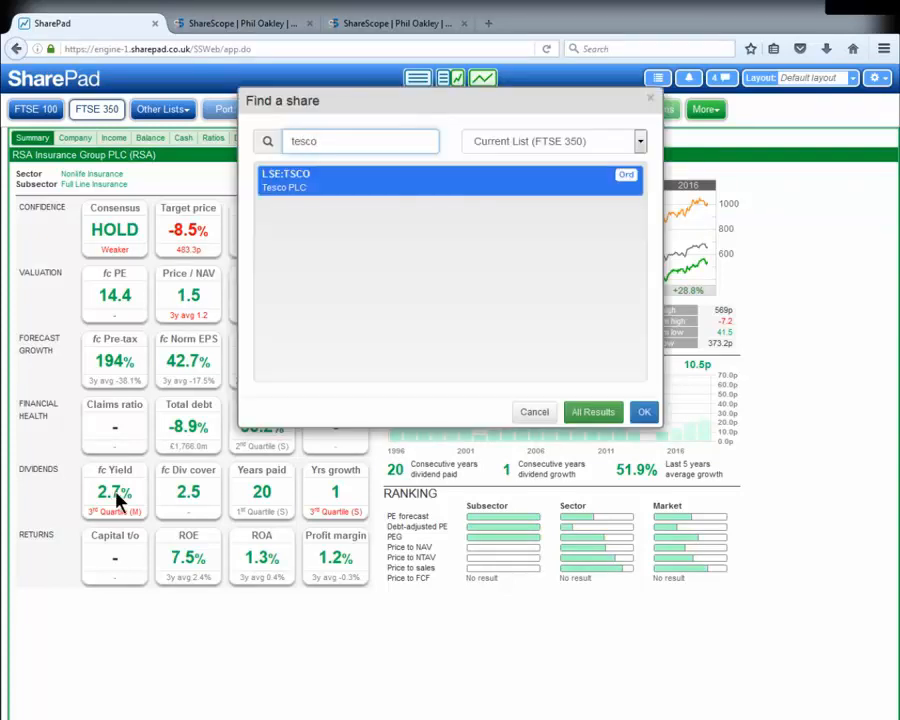
key("Return")
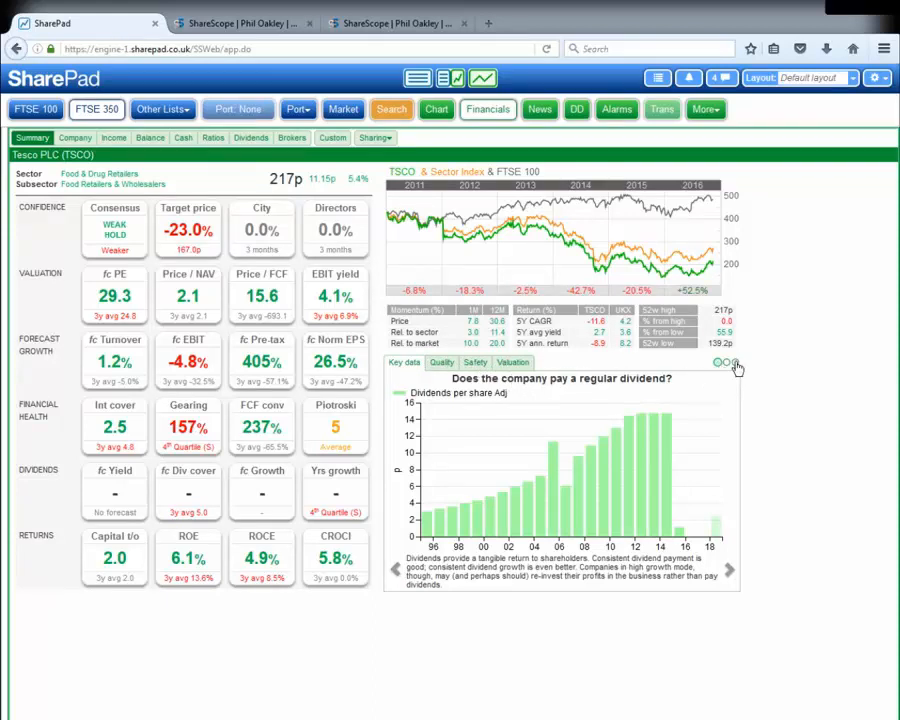
left_click(729, 570)
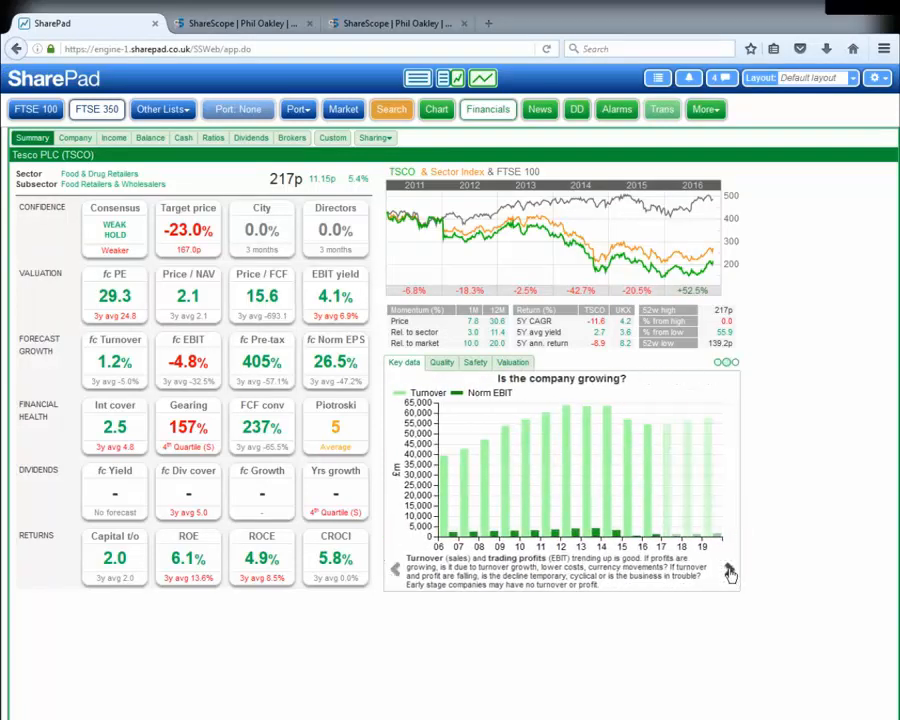
left_click(729, 570)
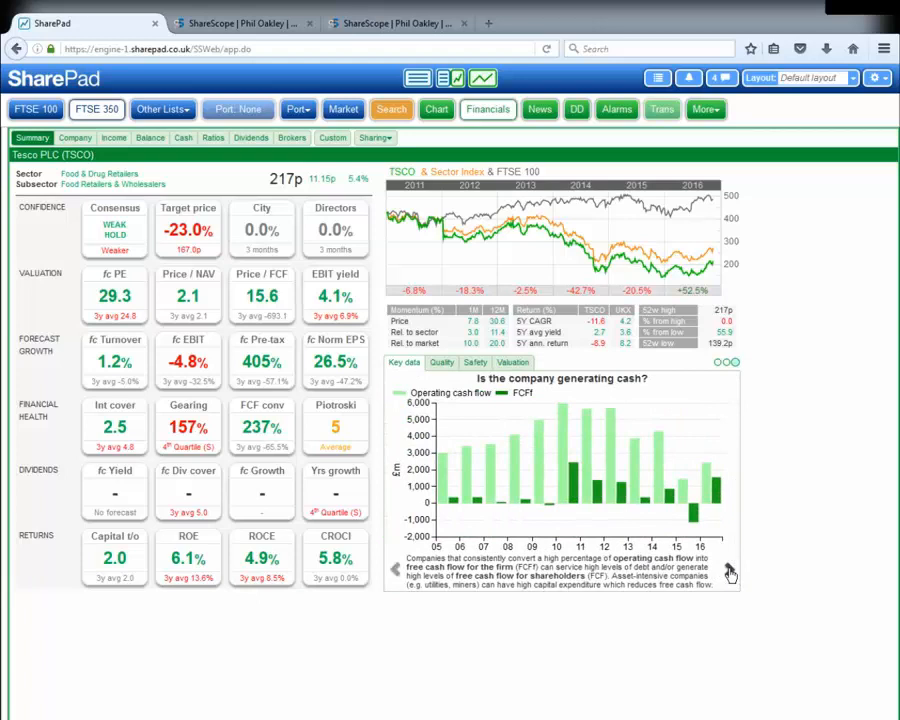
left_click(729, 570)
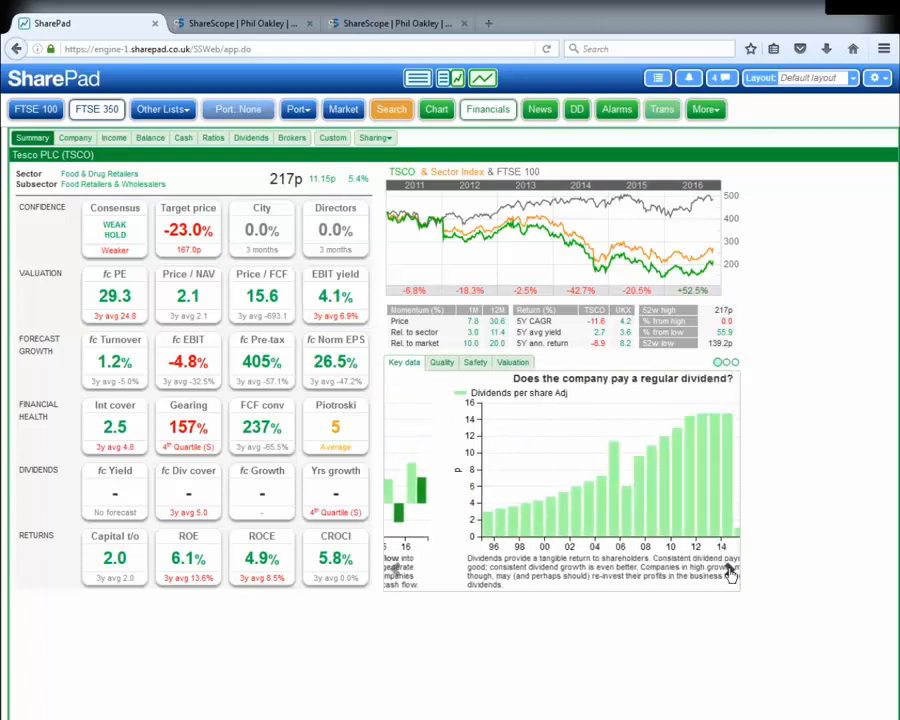
- View Tesco's Quality and Safety charts, ending on the Valuation charts
left_click(440, 364)
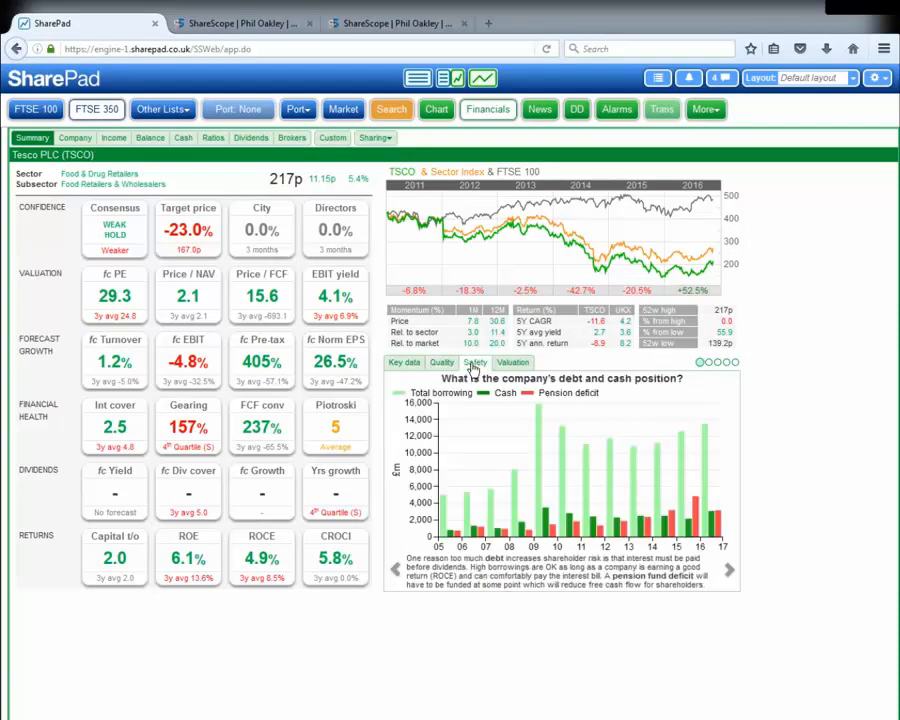
left_click(476, 366)
left_click(512, 363)
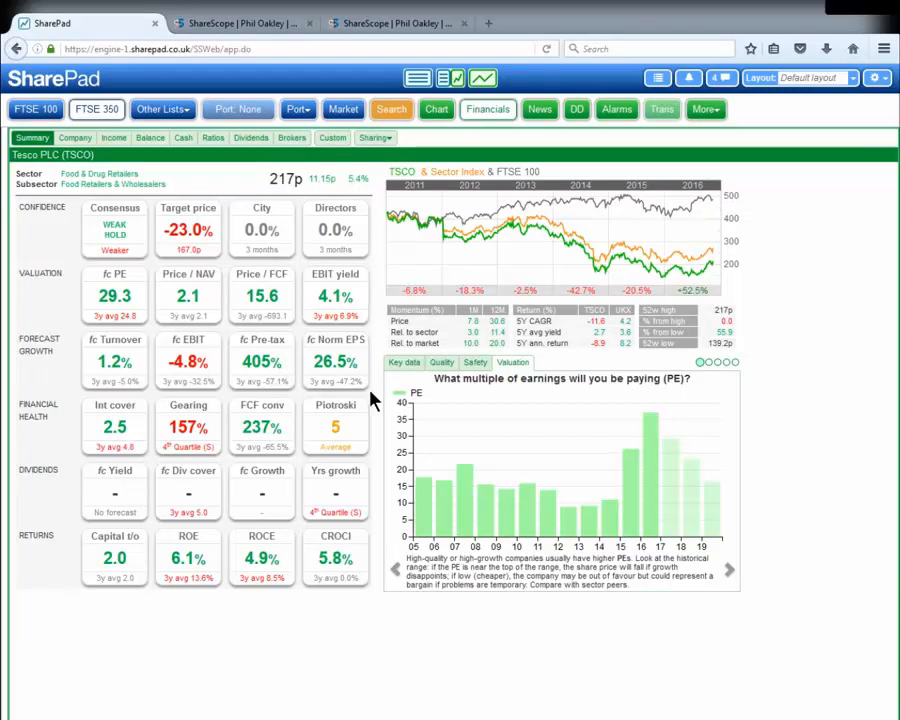
- Find Babcock International Group and view its company details, with the activity breakdown shown by pre-tax profit
type("bab")
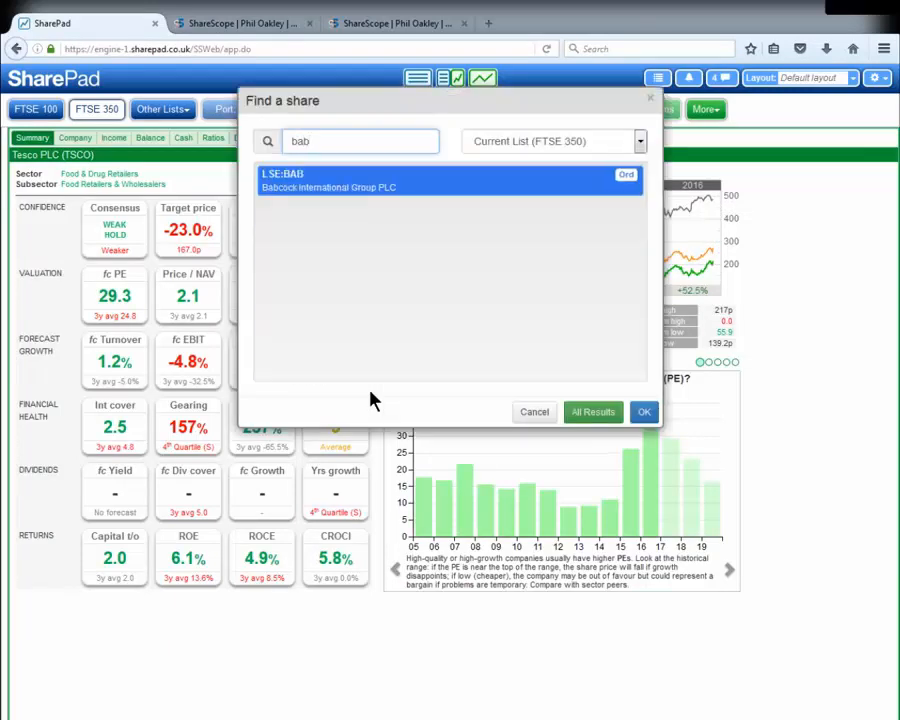
key("Return")
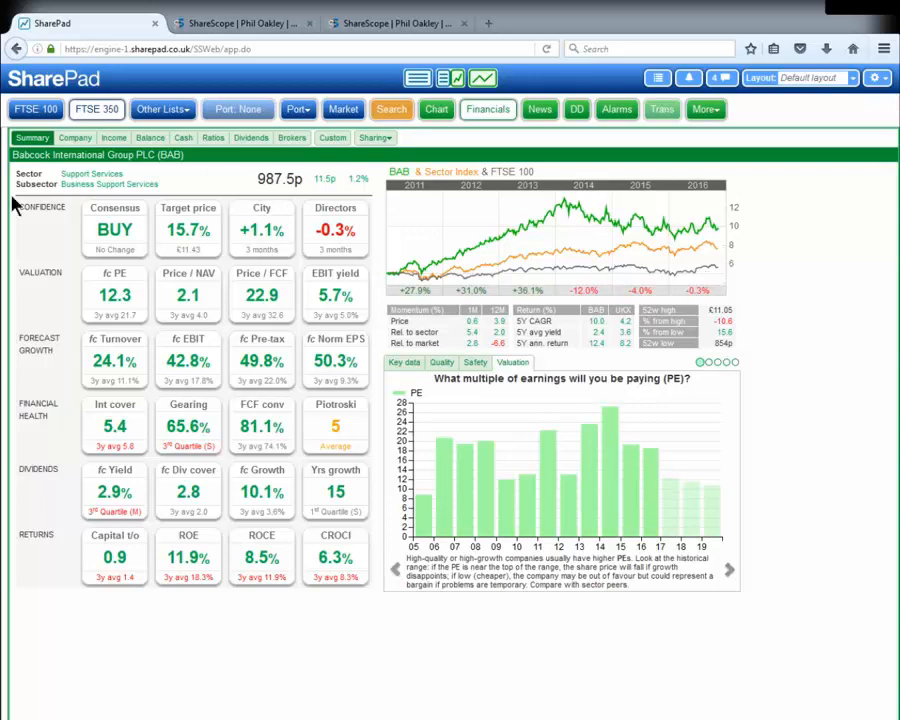
left_click(70, 141)
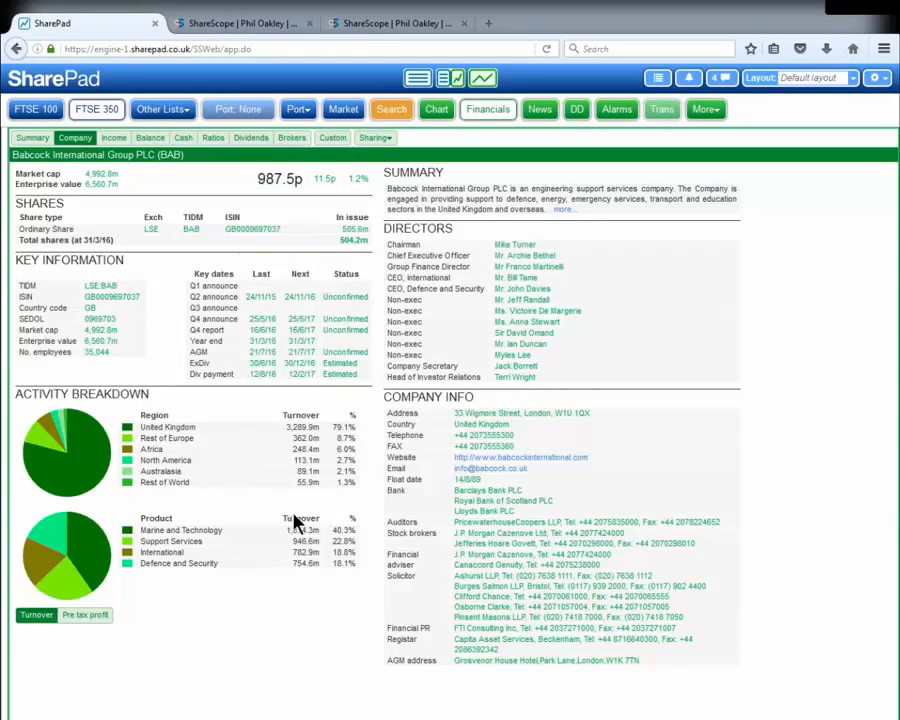
left_click(73, 617)
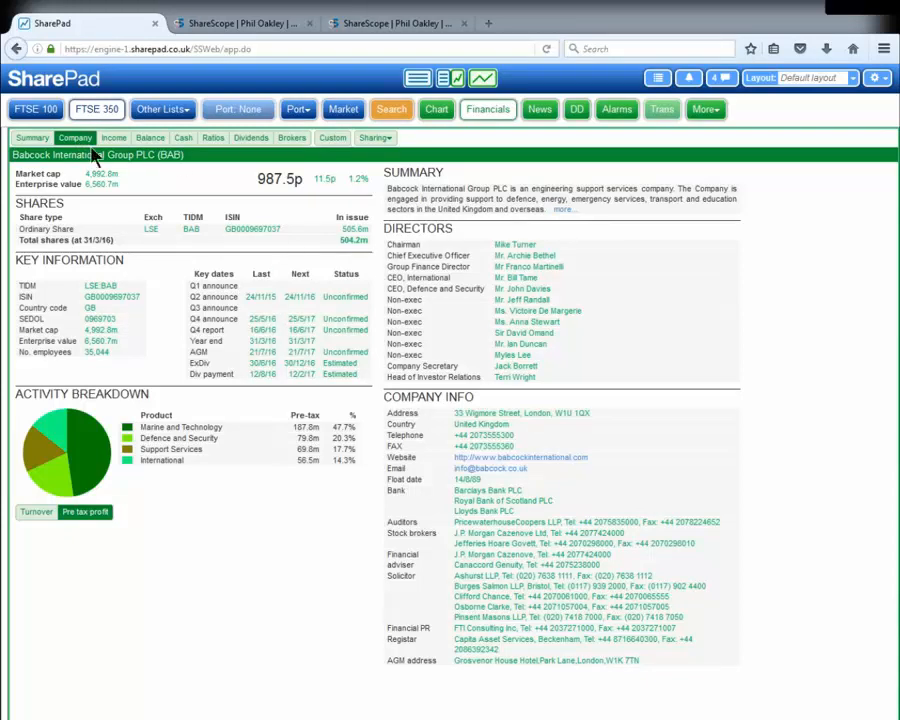
- View Babcock's income statement, balance sheet and cash flow statement in turn
left_click(120, 141)
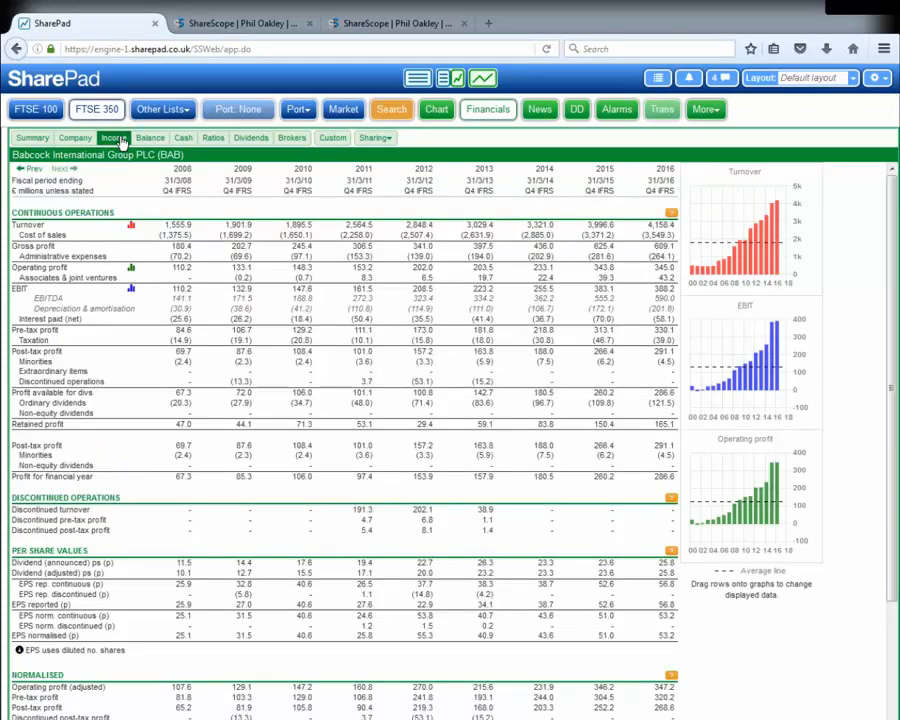
left_click(152, 141)
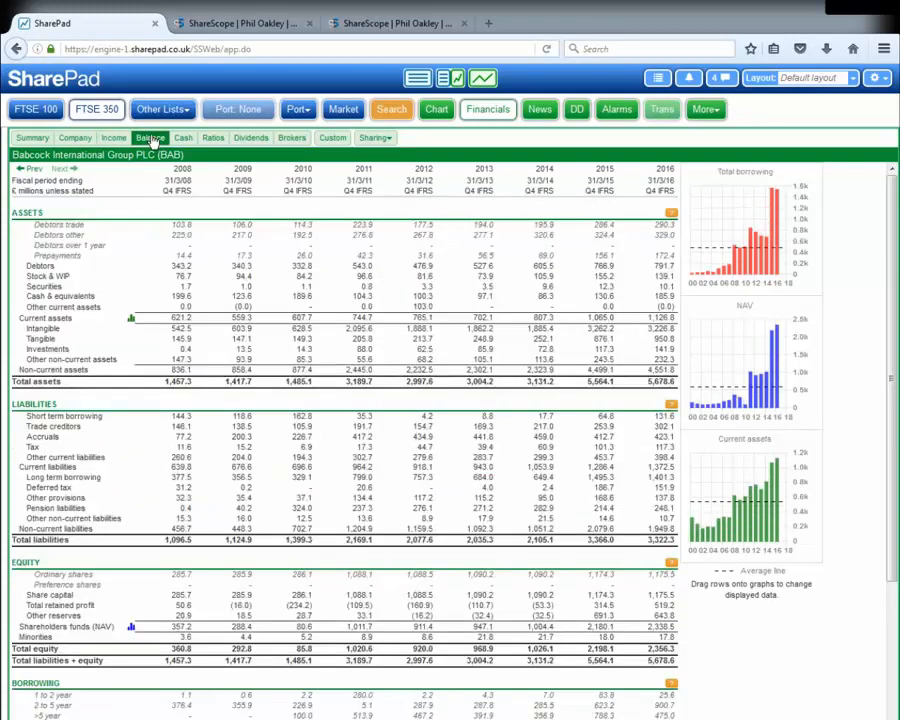
left_click(183, 140)
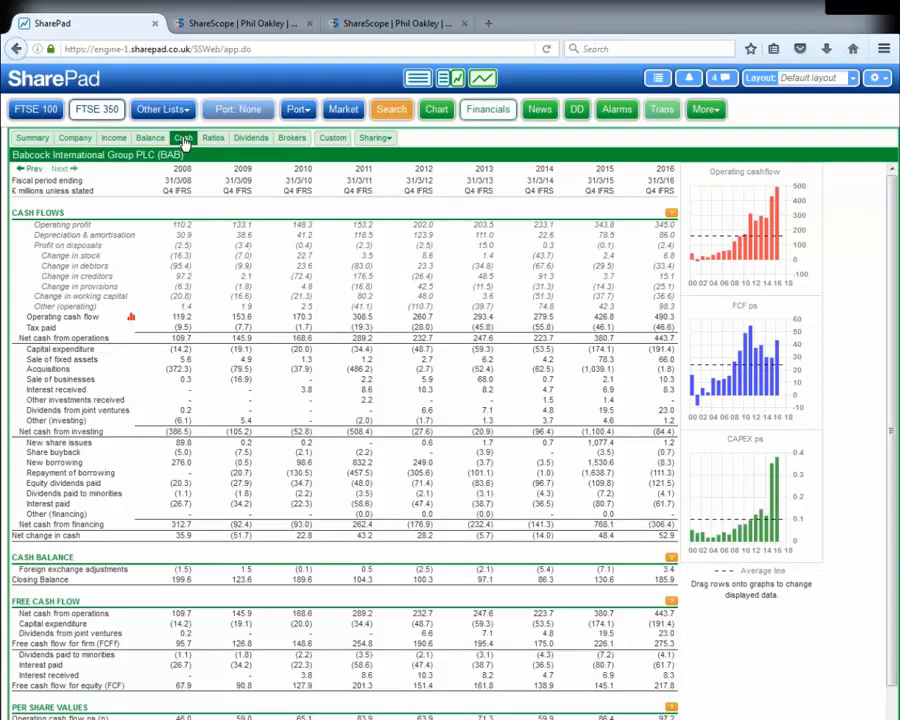
- Page the cash flow statement back to the earliest available years, starting at 1990
left_click(34, 172)
left_click(34, 172)
left_click(34, 172)
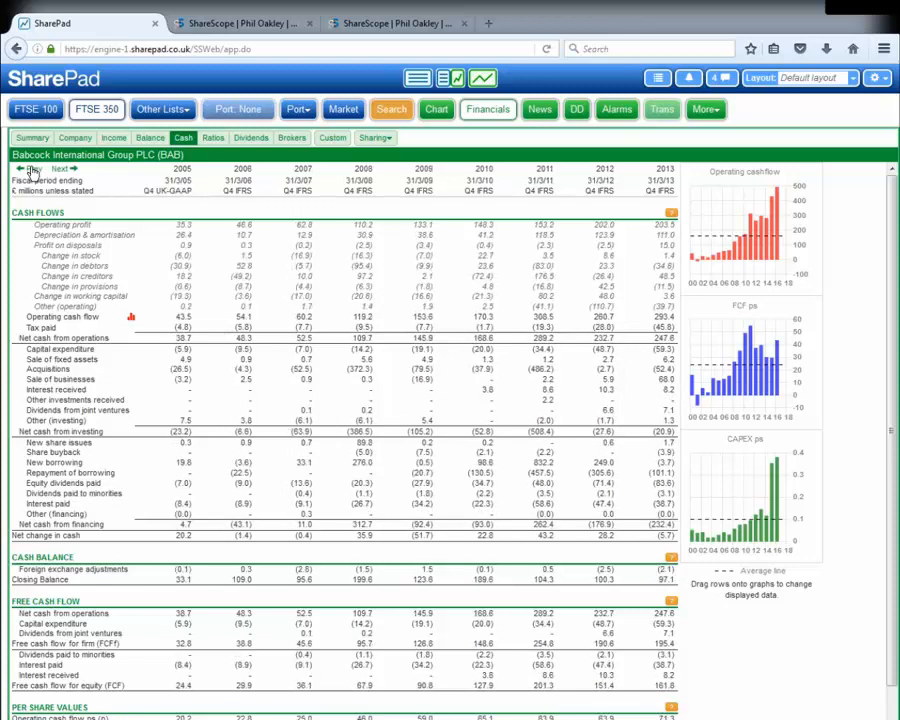
left_click(34, 172)
left_click(34, 172)
left_click(34, 172)
left_click(34, 172)
left_click(34, 172)
left_click(34, 172)
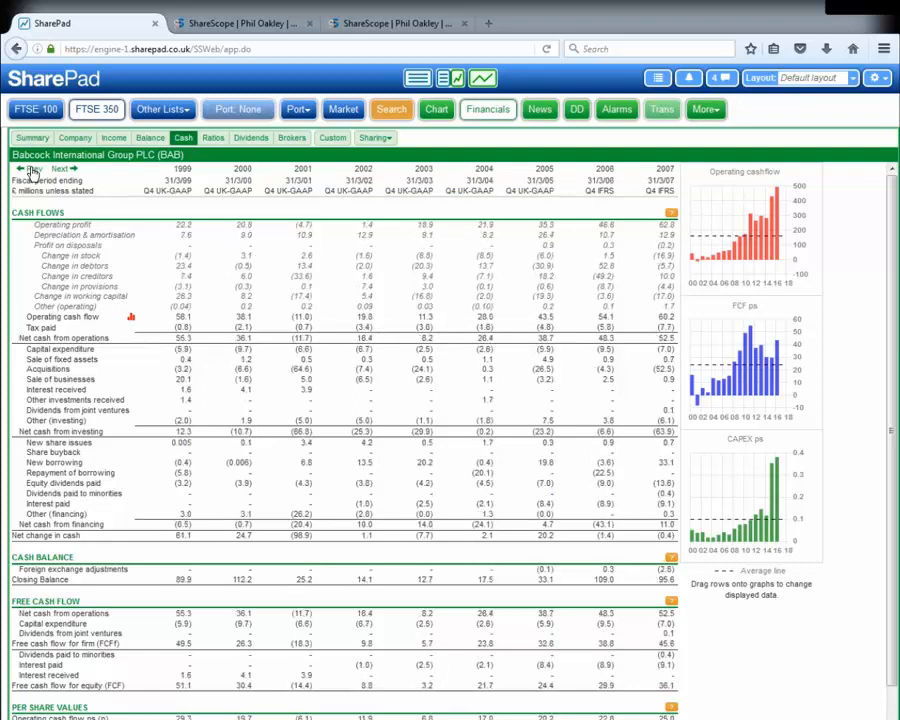
left_click(34, 172)
left_click(34, 172)
left_click(34, 172)
left_click(34, 172)
left_click(34, 172)
left_click(34, 172)
left_click(34, 172)
left_click(34, 172)
left_click(34, 172)
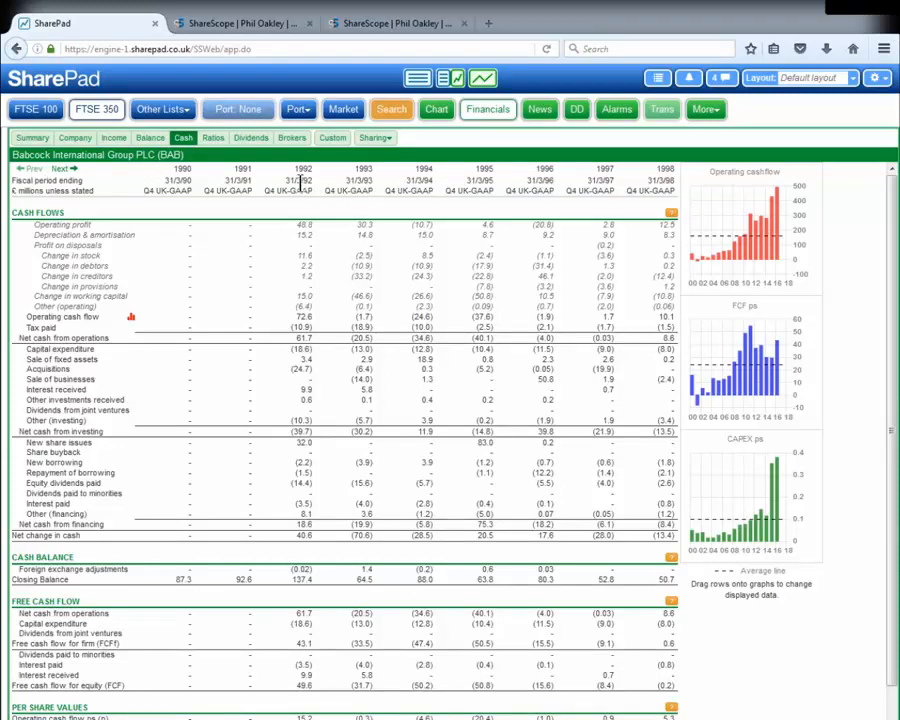
- Page the cash flow statement forward to the latest years, 2008 to 2016
left_click(62, 170)
left_click(62, 170)
left_click(62, 170)
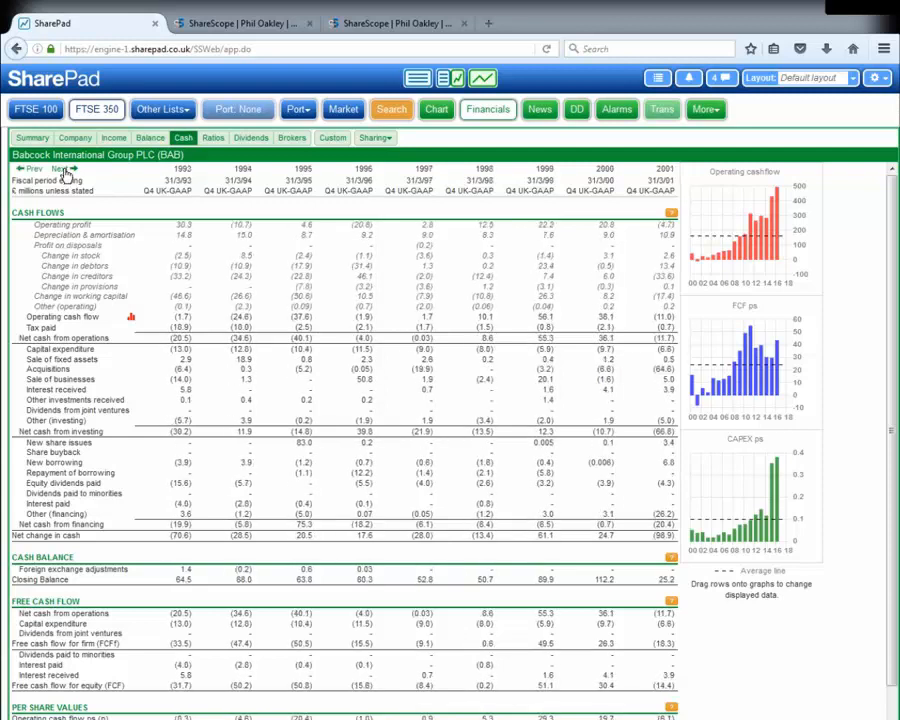
left_click(62, 170)
left_click(62, 170)
left_click(62, 170)
left_click(62, 170)
left_click(62, 170)
left_click(62, 170)
left_click(62, 170)
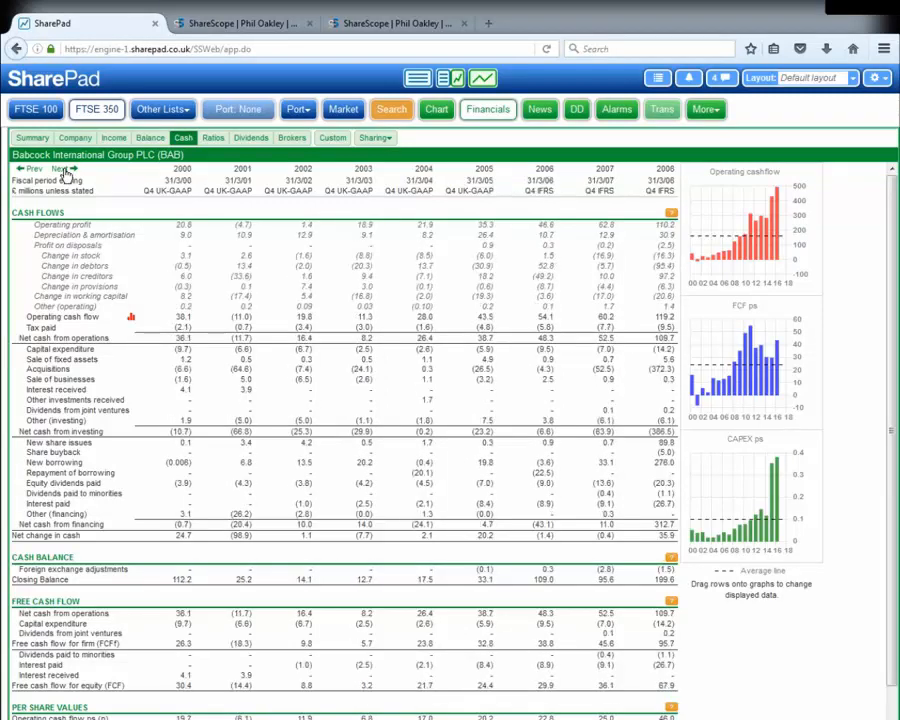
left_click(62, 170)
left_click(62, 170)
left_click(62, 170)
left_click(62, 170)
left_click(62, 170)
left_click(62, 170)
left_click(62, 170)
left_click(62, 170)
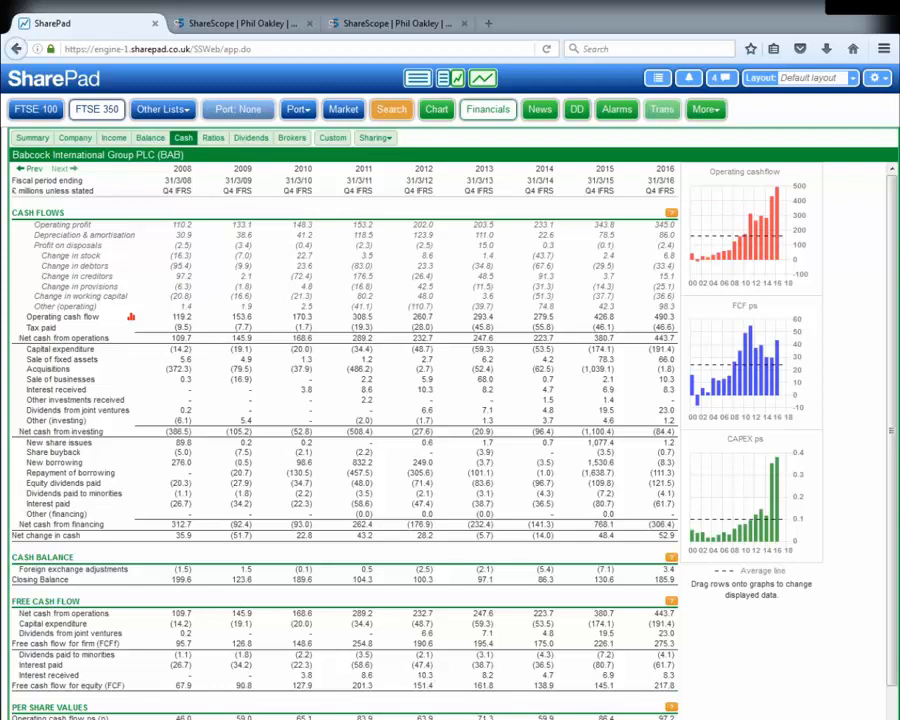
- Include the interim periods in the financial statements and view Tesco's cash flow statement and balance sheet
left_click(350, 717)
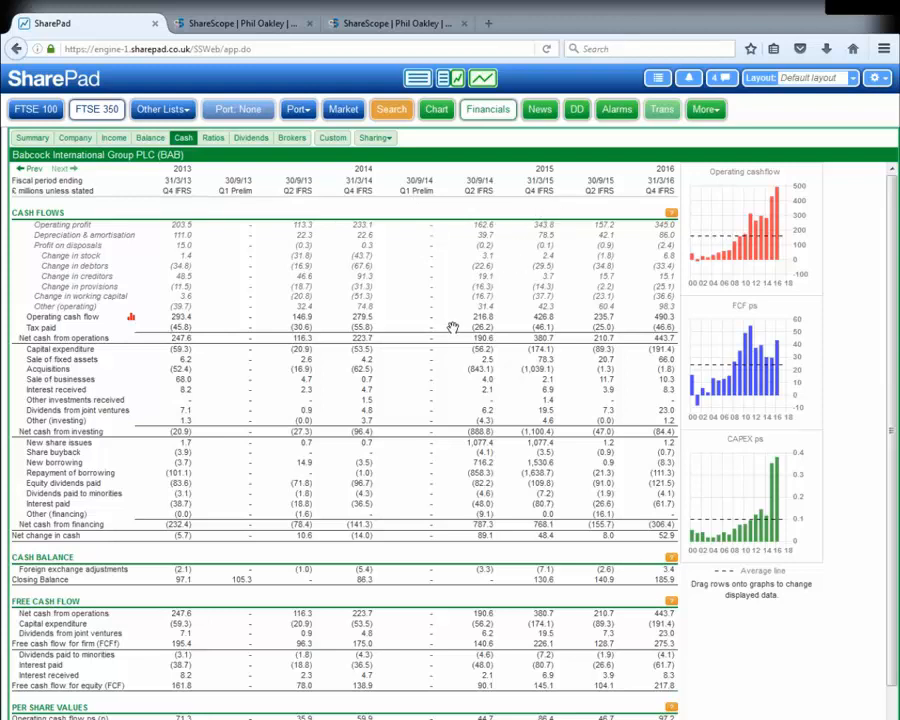
type("tesco")
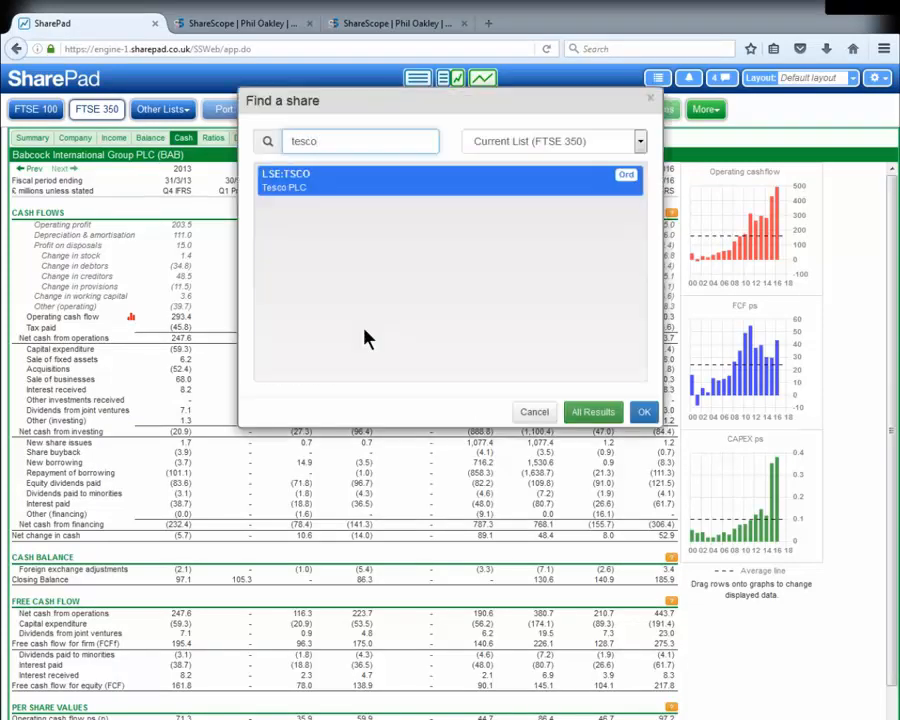
key("Return")
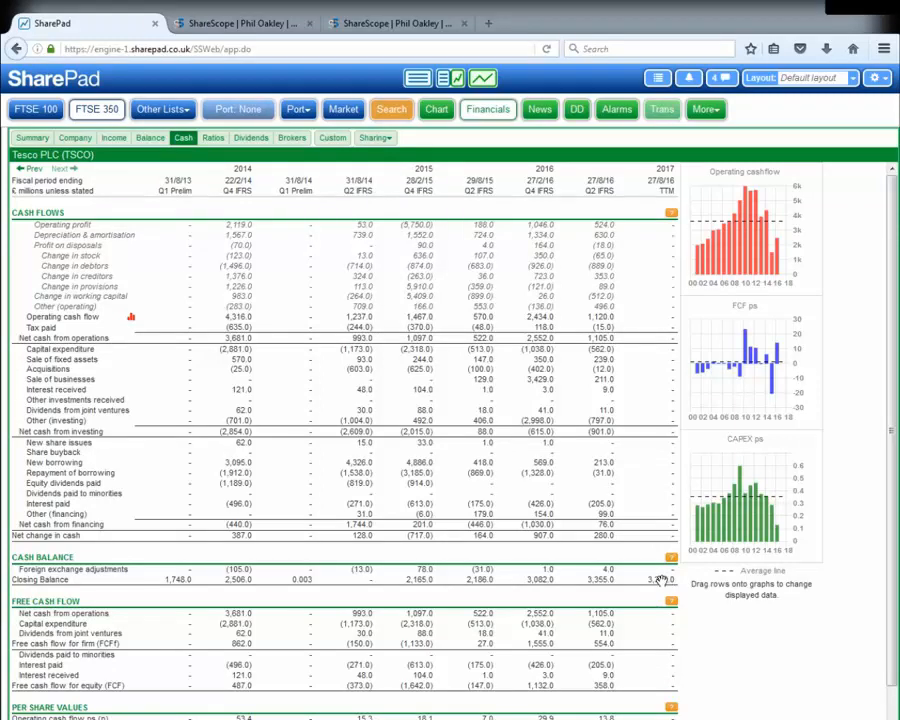
left_click(150, 138)
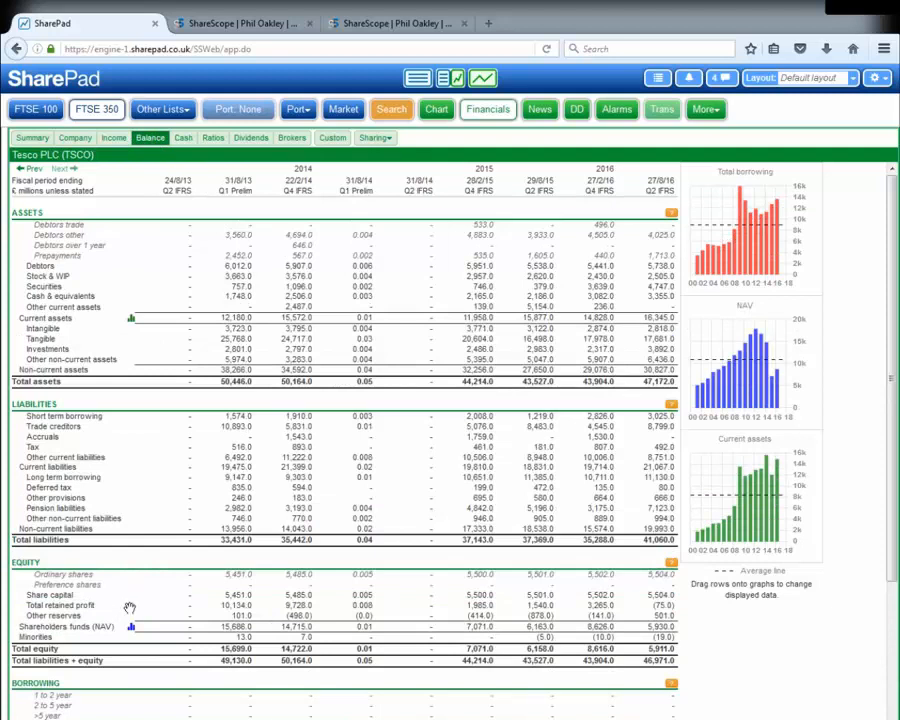
- Review Tesco's income statement down to the per-share and normalised figures, and chart EBITDA in place of EBIT
left_click(113, 139)
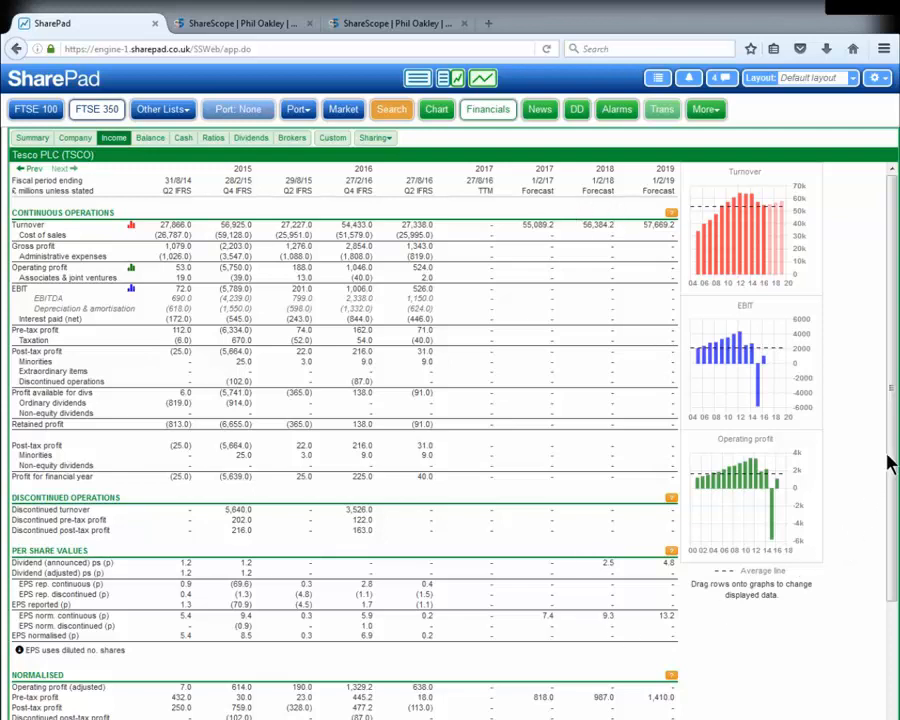
scroll(892, 470, "down", 1)
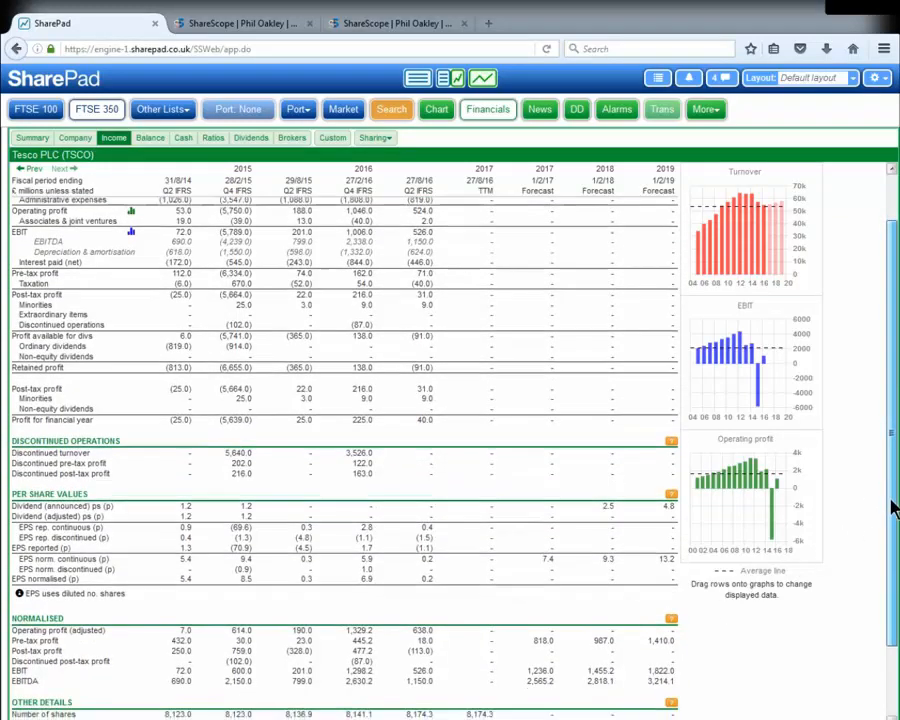
left_click_drag(893, 508, 893, 604)
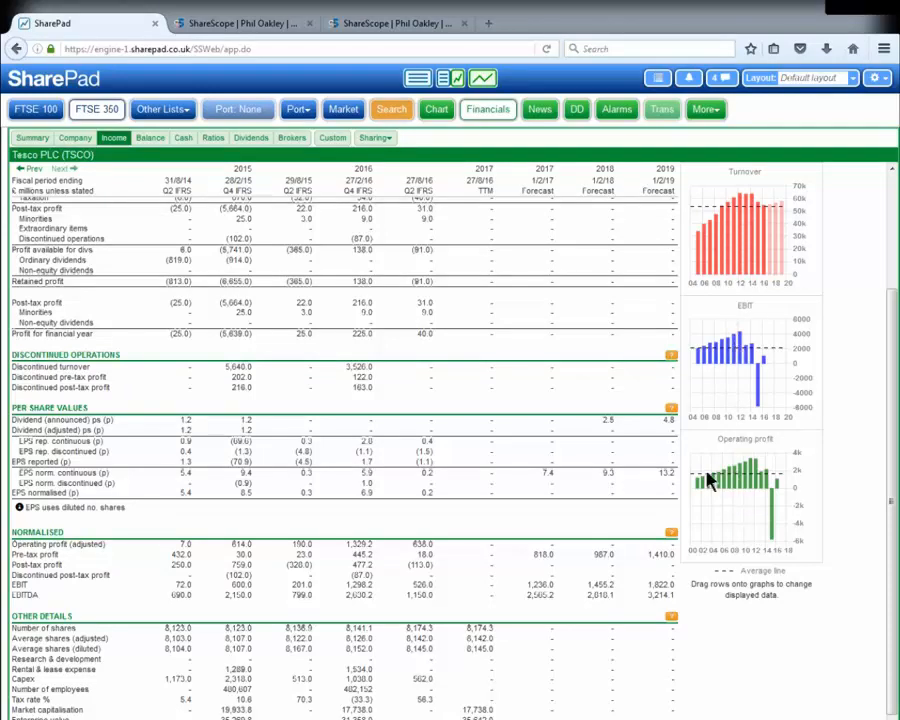
scroll(893, 217, "up", 3)
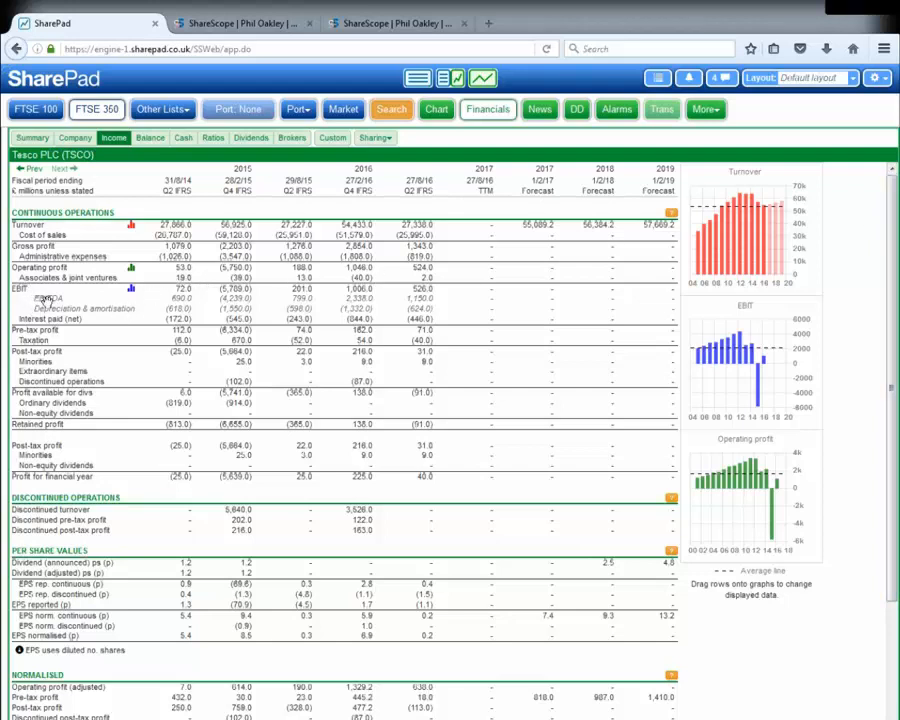
mouse_move(56, 300)
left_mouse_down()
mouse_move(75, 302)
mouse_move(48, 298)
left_mouse_up()
left_click_drag(45, 299, 752, 360)
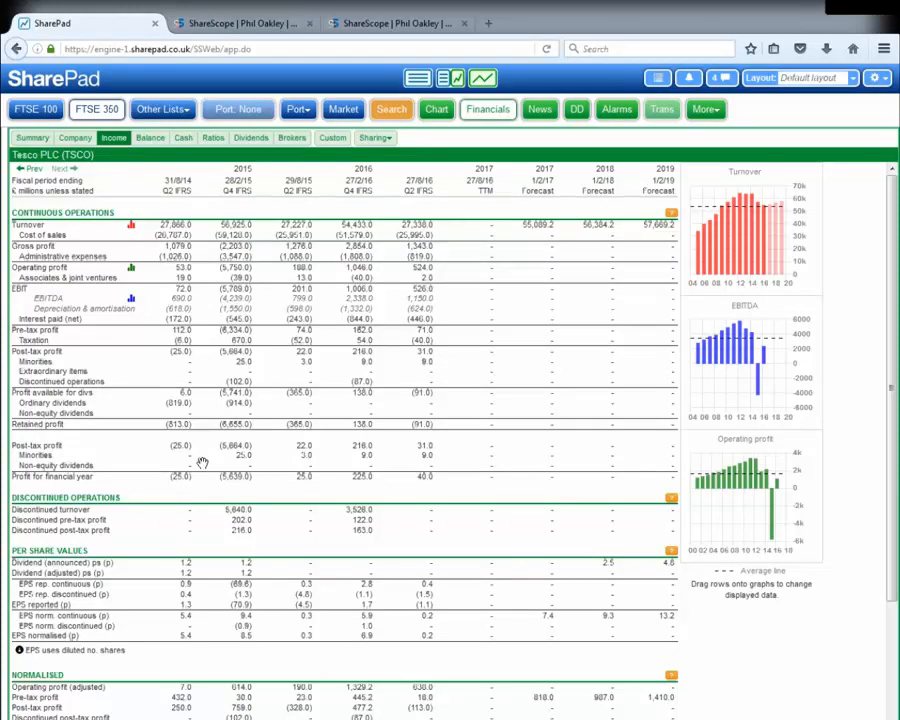
- View Tesco's financial ratios and its dividend history, with the dividend chart set to adjusted values
left_click(213, 140)
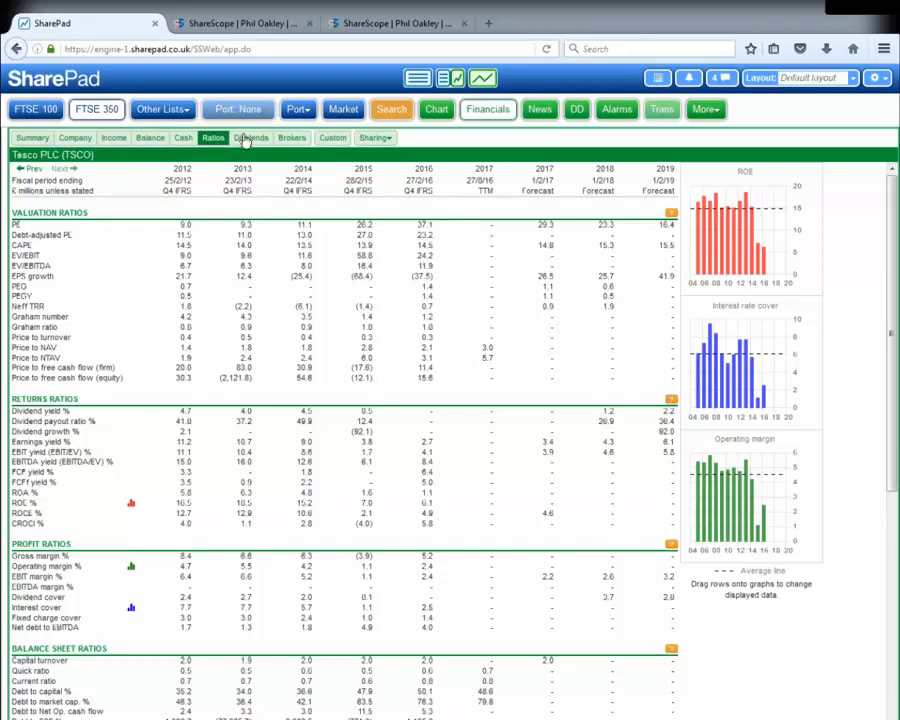
left_click(250, 138)
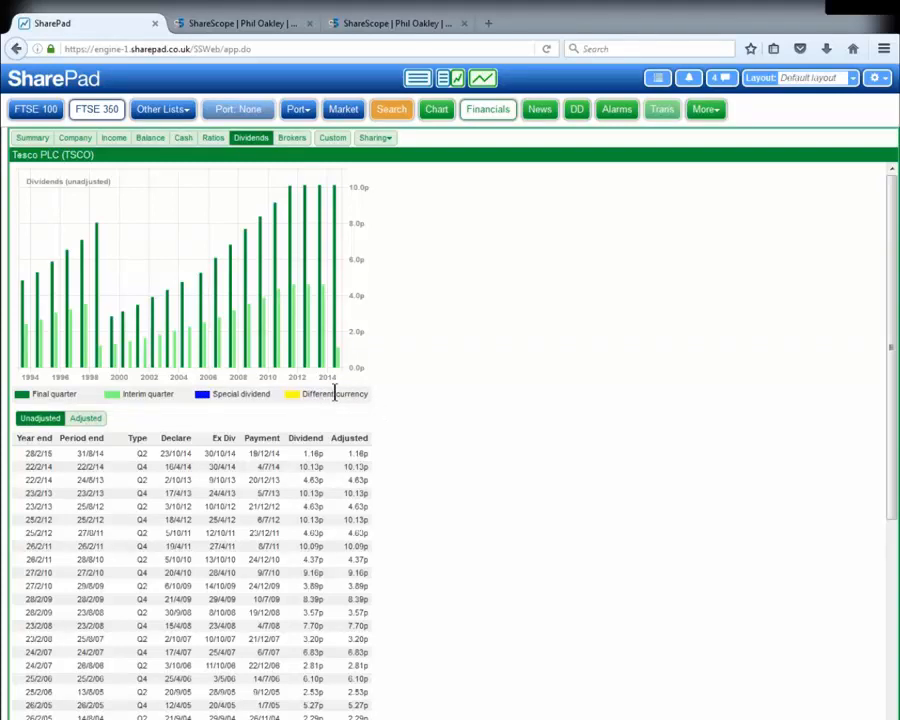
left_click(87, 420)
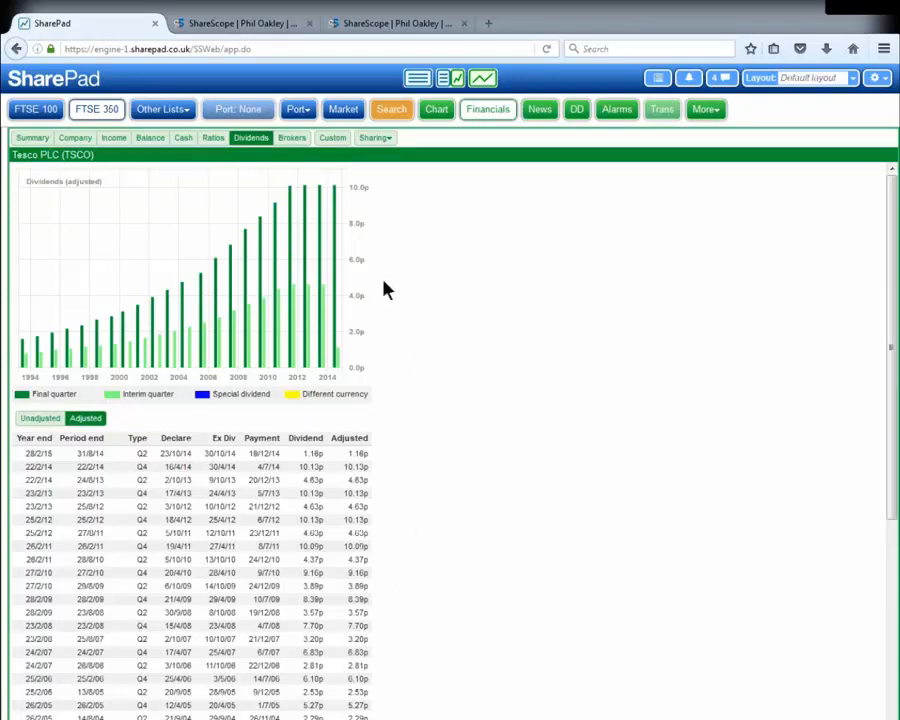
- View the brokers' forecasts for Tesco with the dividend chart shown, and return to the financial summary
left_click(290, 139)
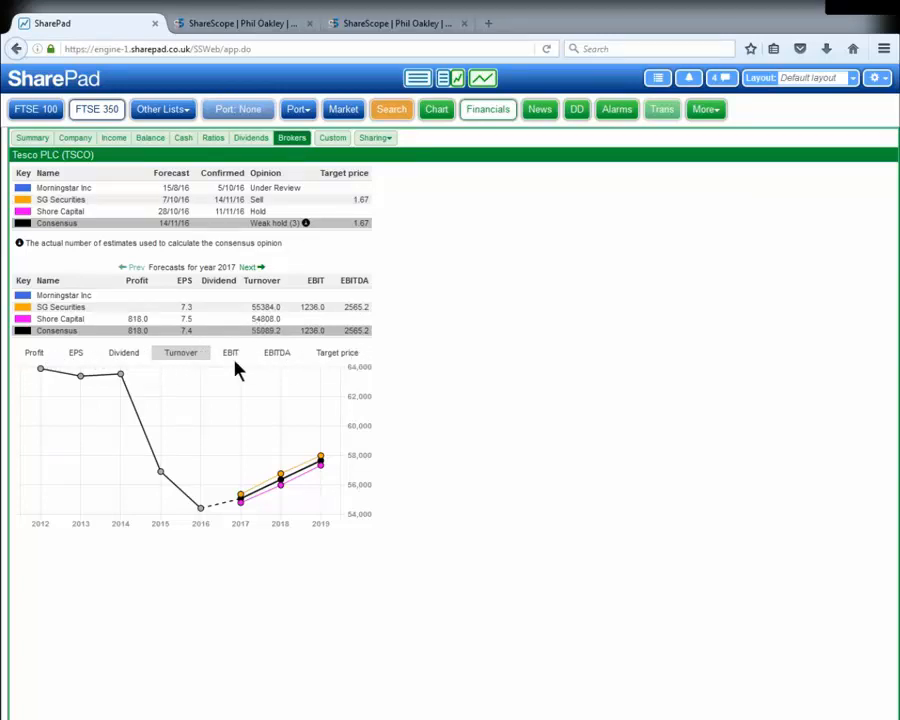
left_click(121, 356)
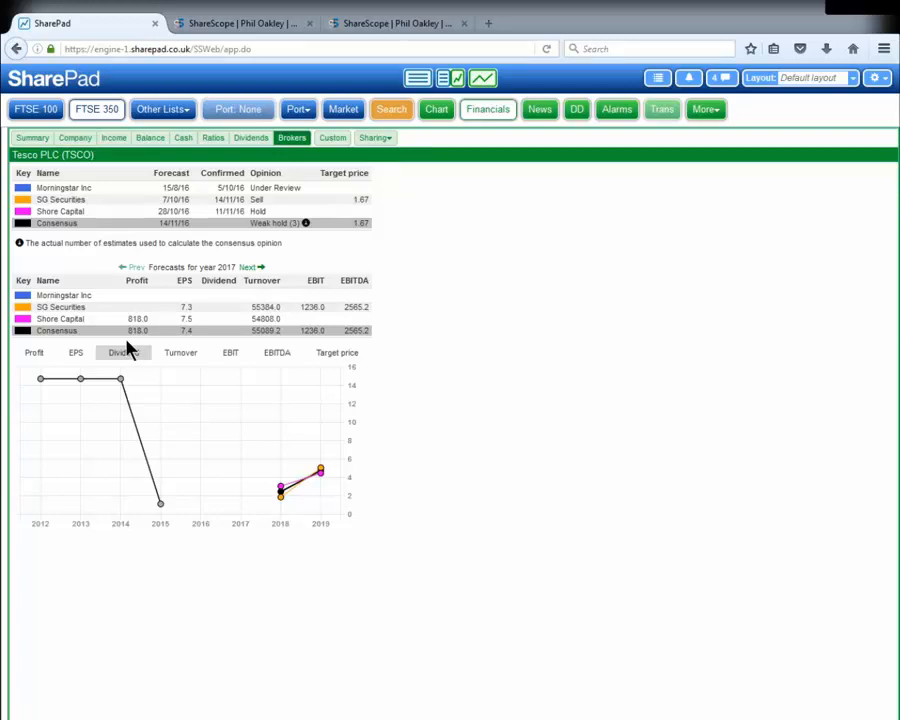
left_click(28, 140)
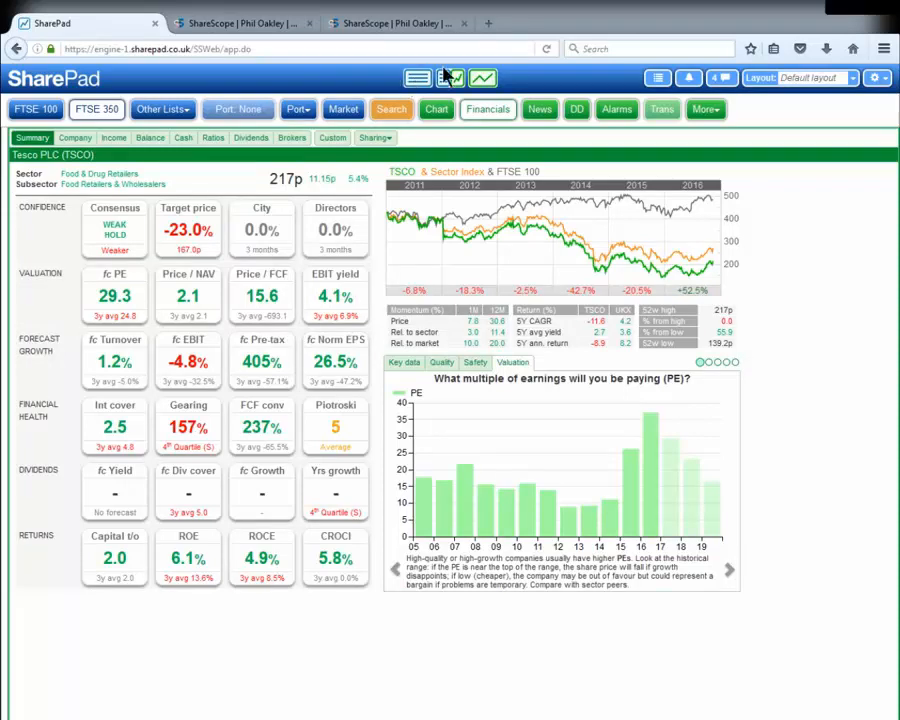
- Open SharePad's online training zone on the ShareScope website and go to the analyst's page of investment articles
left_click(878, 78)
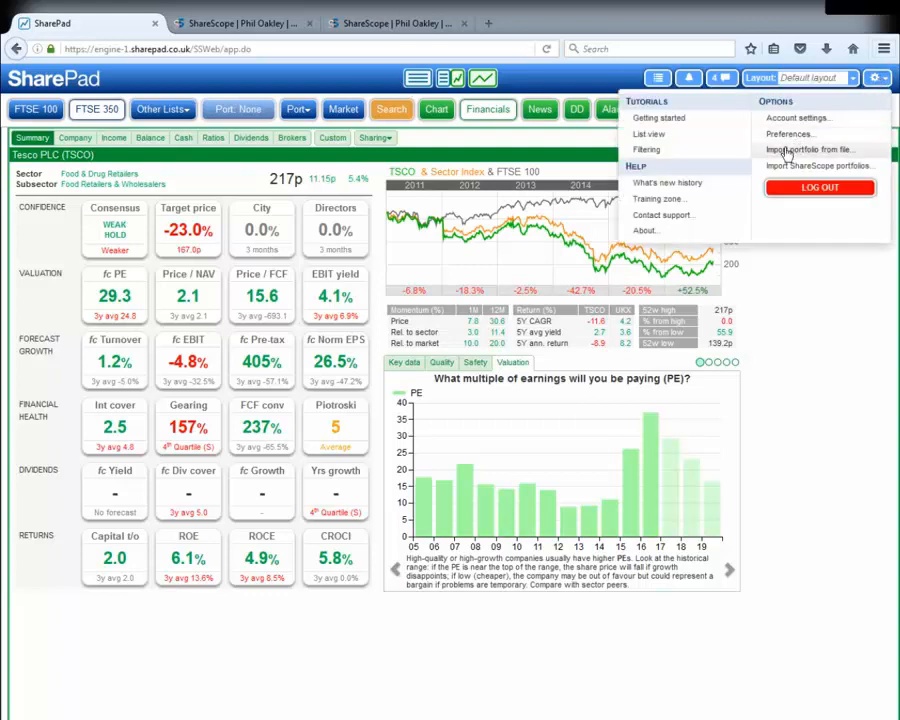
left_click(692, 199)
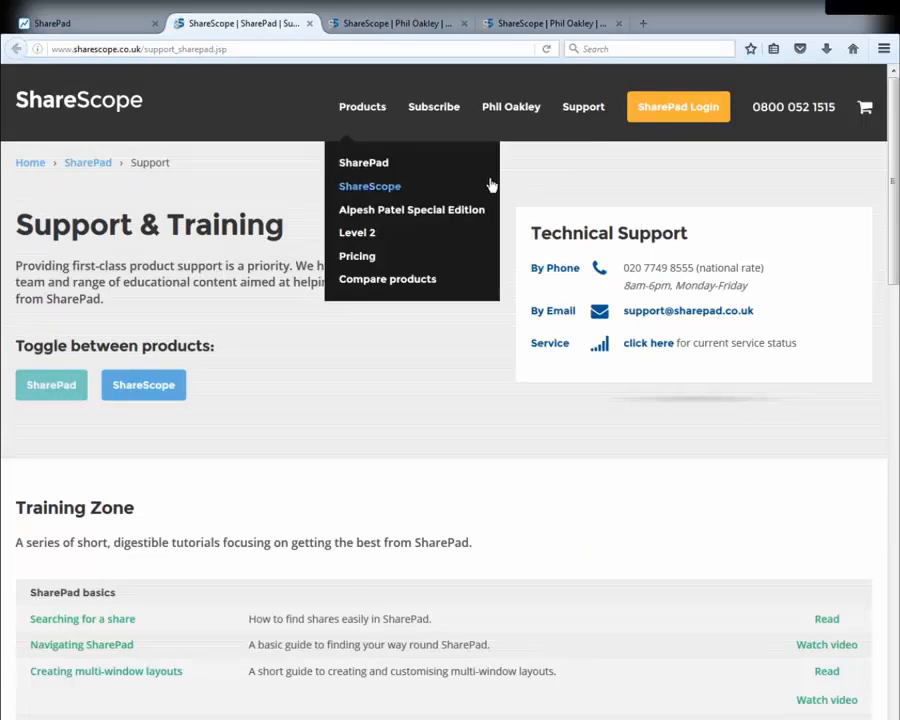
left_click(511, 110)
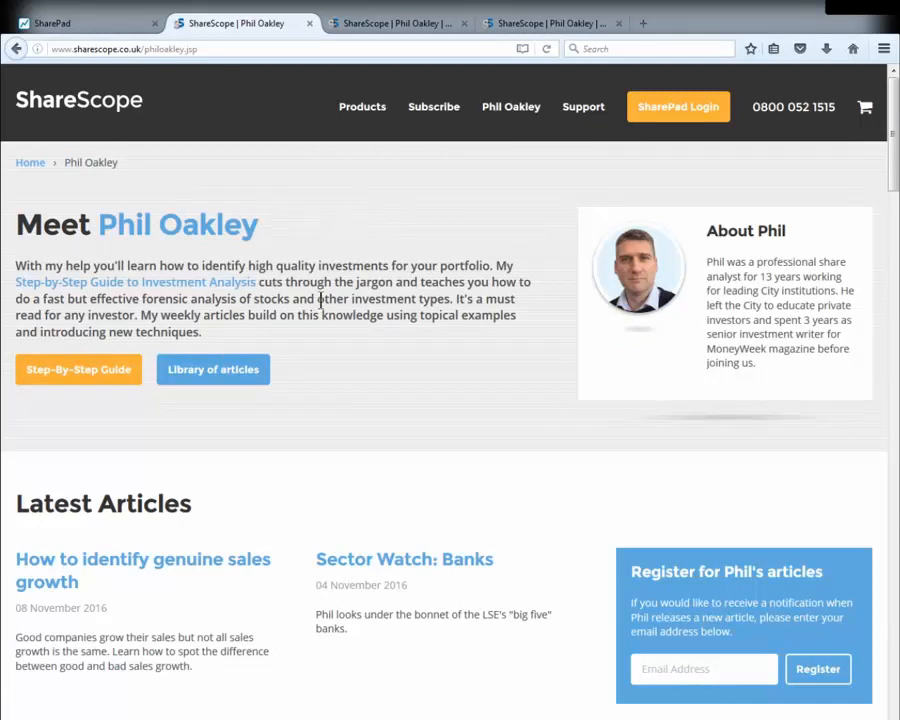
- Look through the latest articles and the chapters of the Step-by-Step Guide to Investment Analysis
scroll(321, 305, "down", 5)
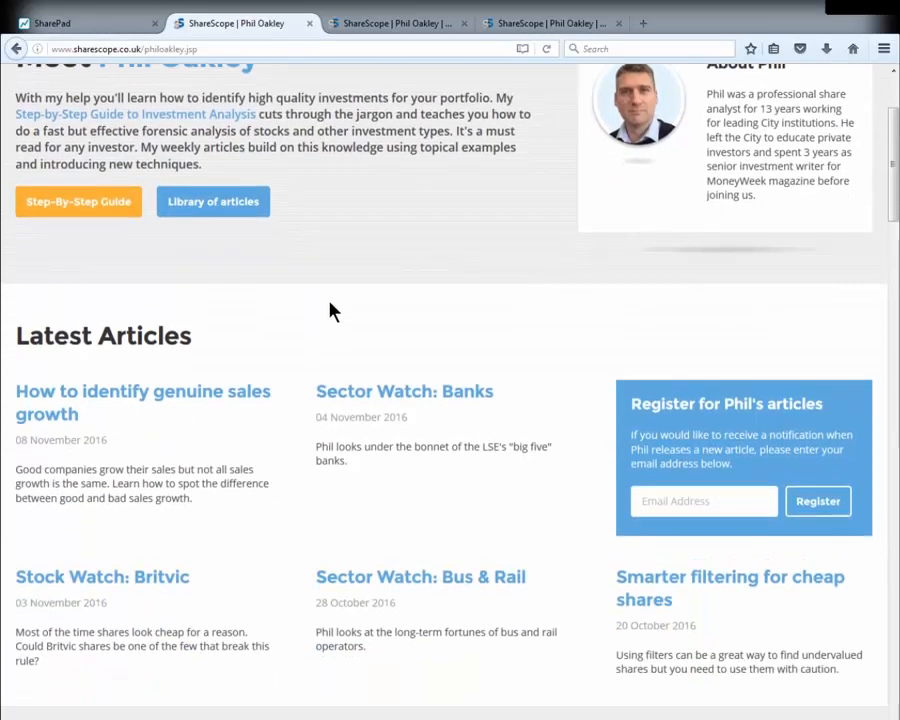
scroll(310, 318, "down", 8)
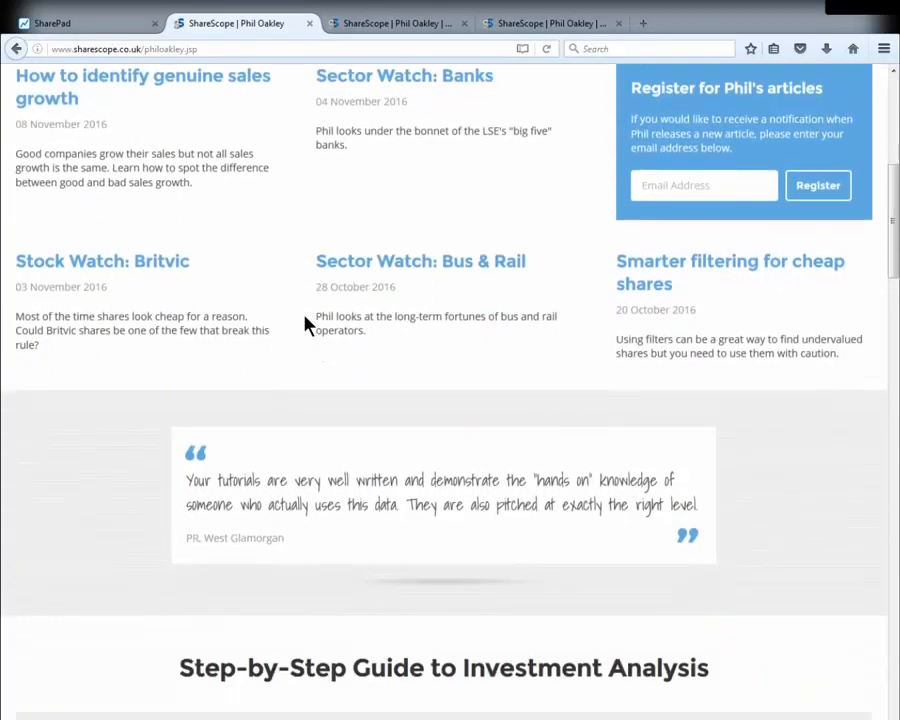
scroll(310, 328, "down", 3)
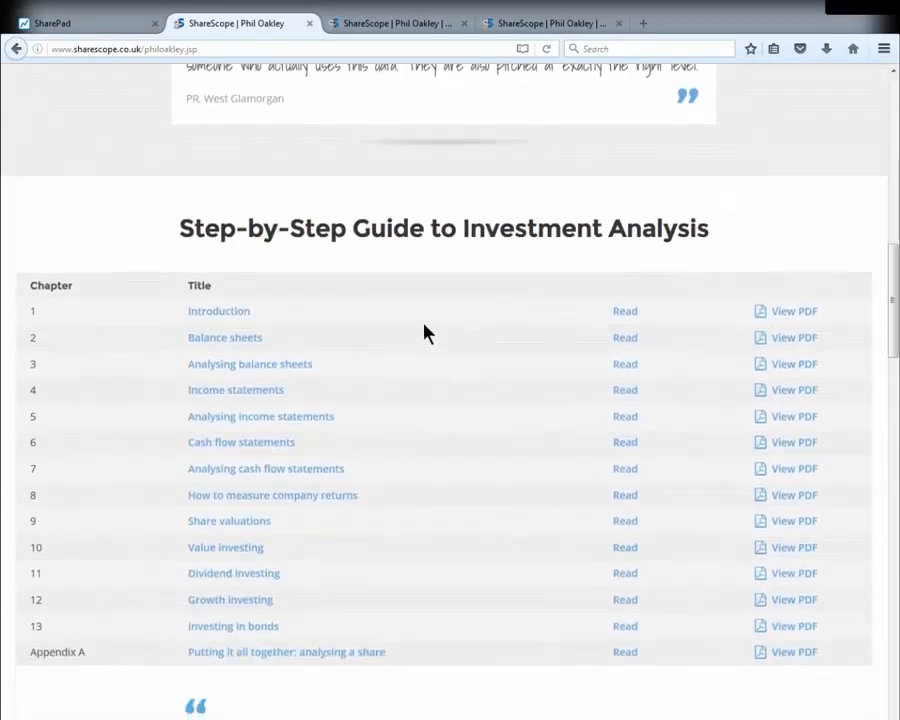
scroll(440, 362, "down", 3)
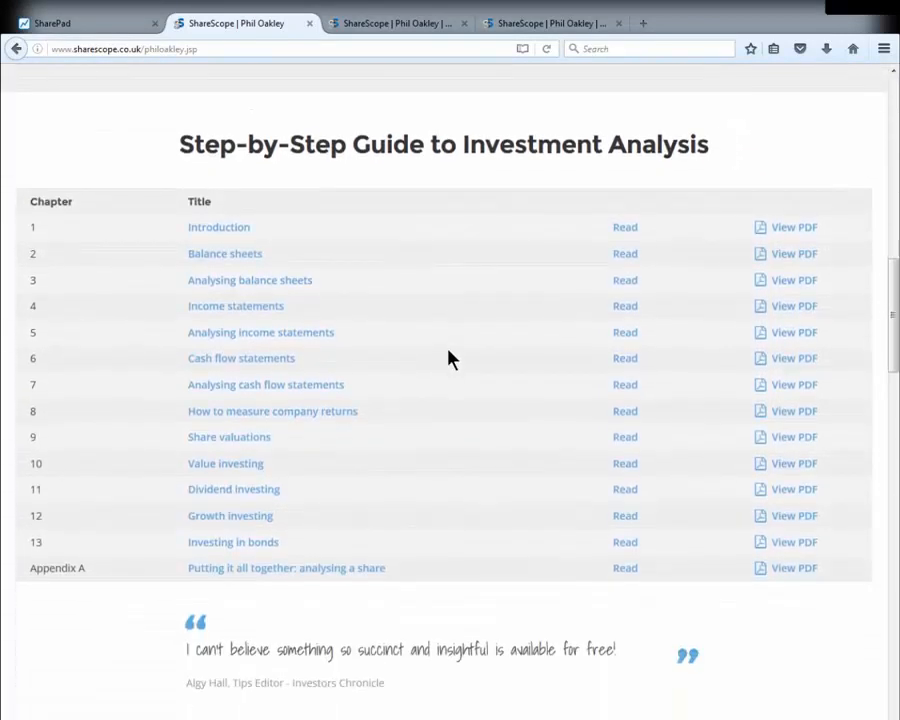
- Browse the article Library below the guide and expand it to show more articles
scroll(447, 357, "down", 6)
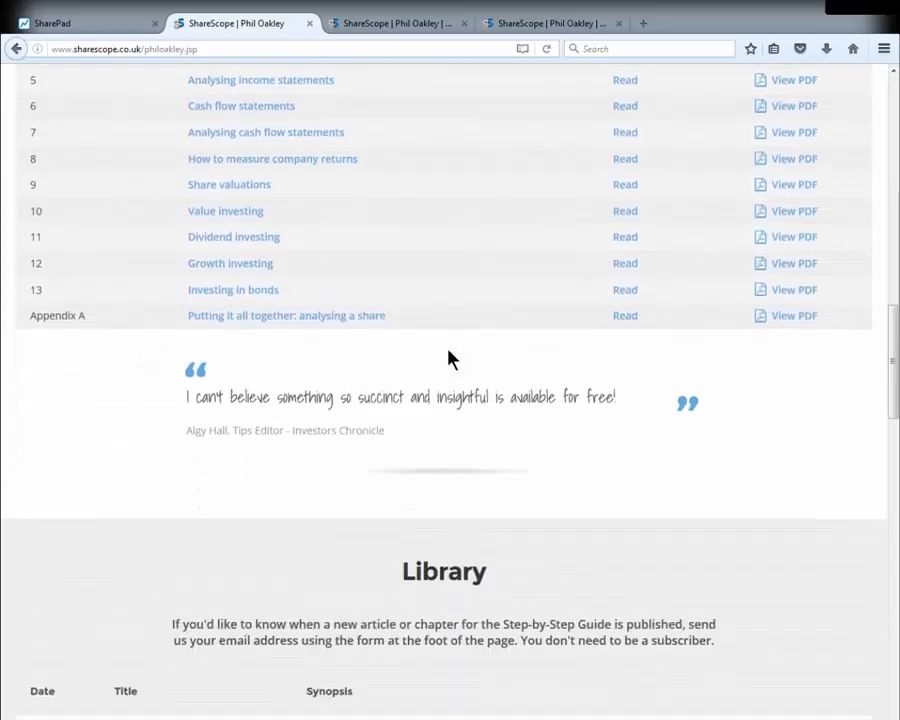
scroll(417, 375, "down", 7)
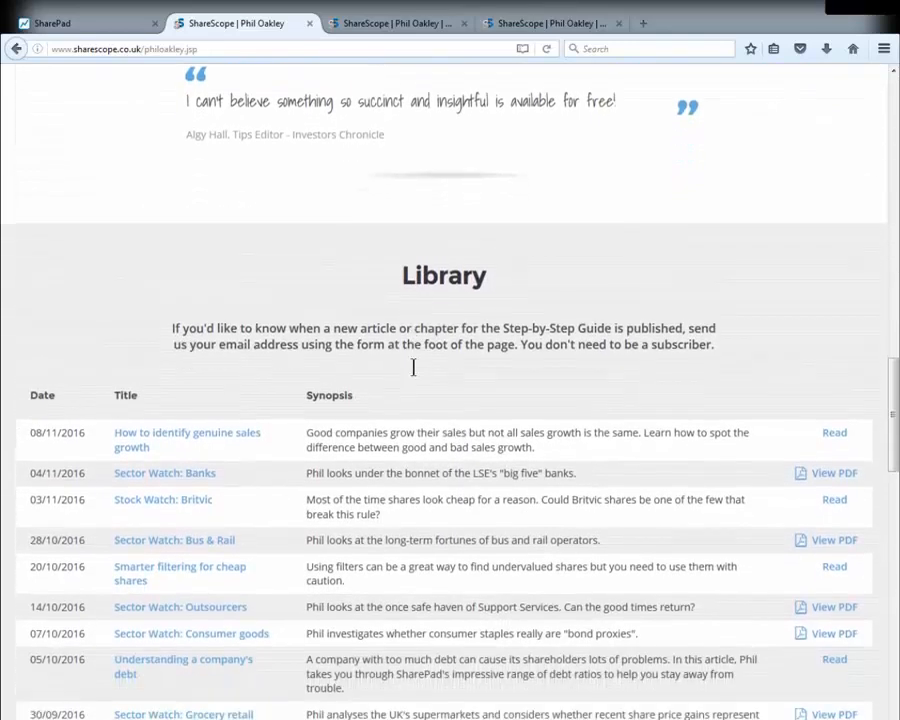
scroll(420, 375, "down", 5)
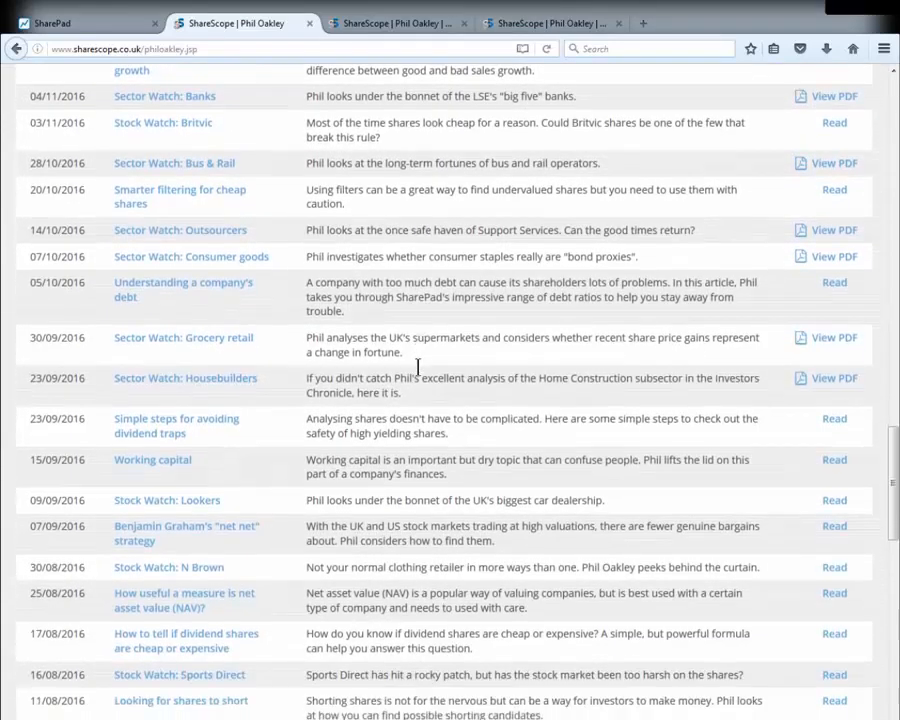
scroll(420, 366, "down", 9)
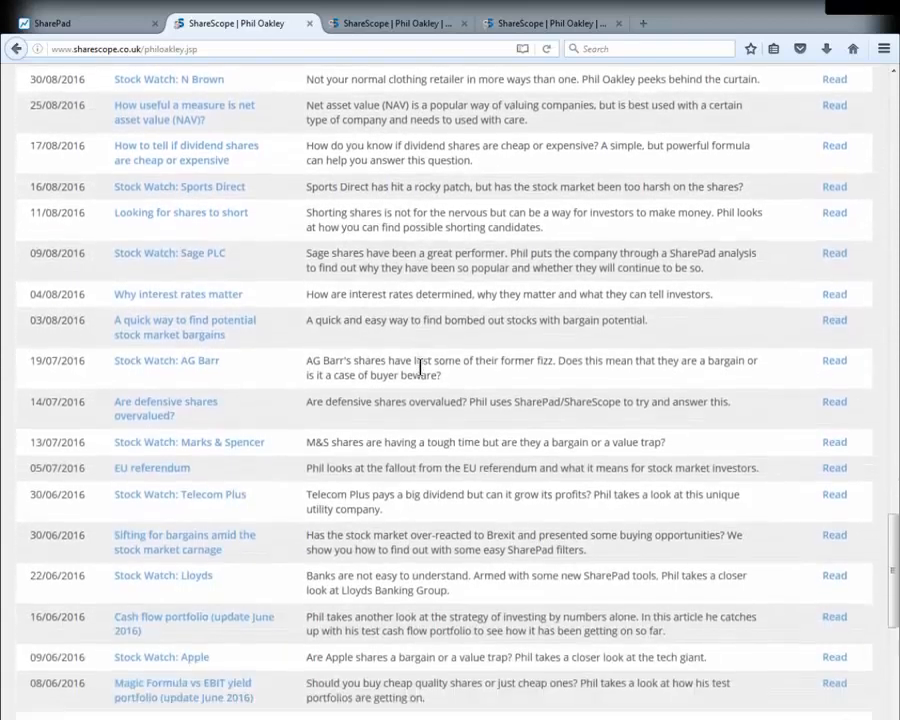
scroll(423, 375, "down", 4)
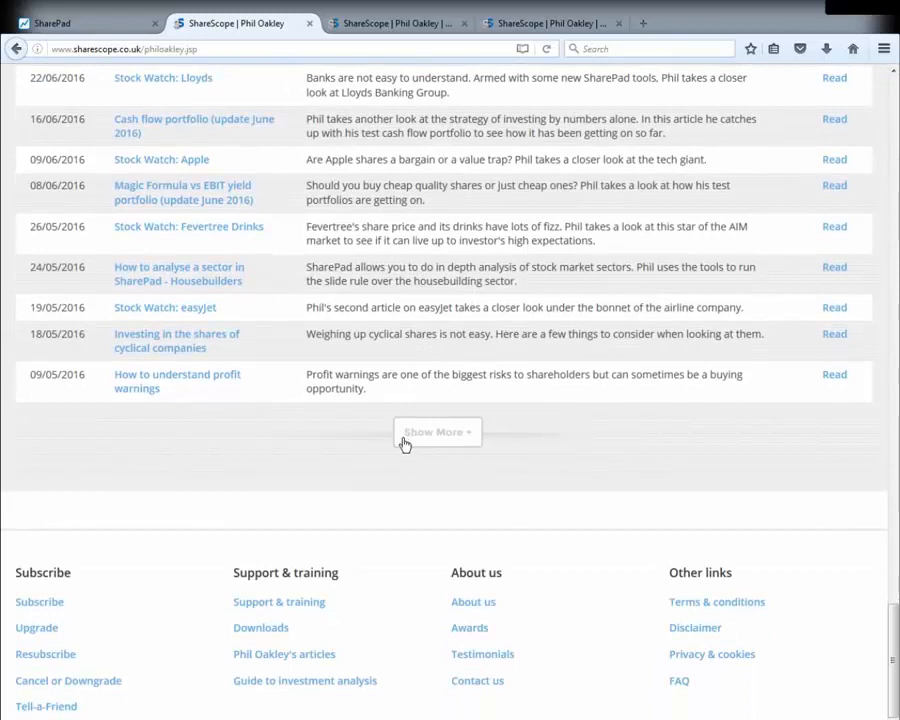
left_click(447, 436)
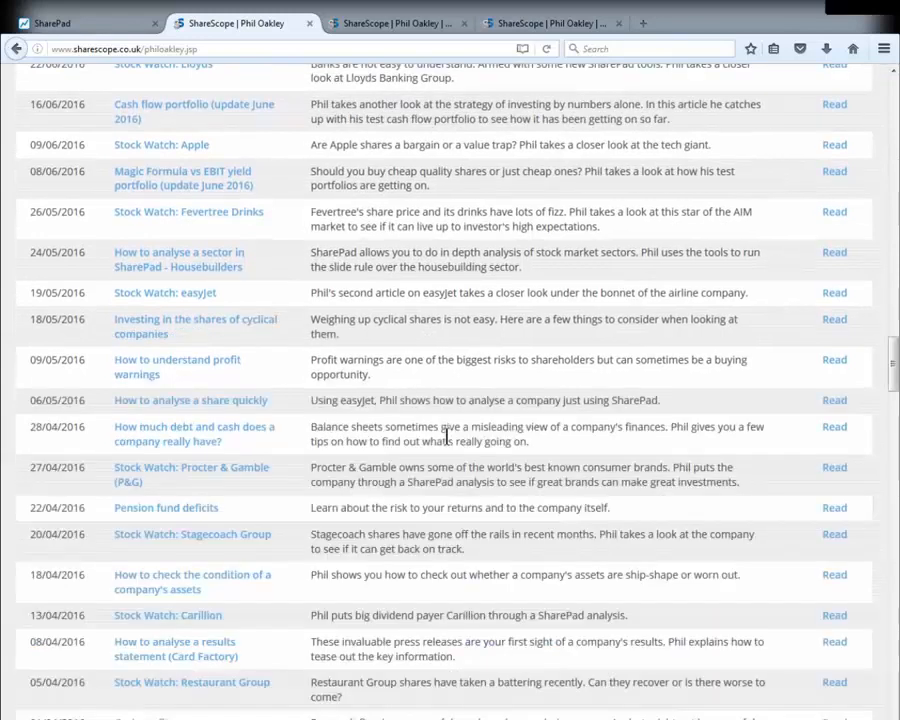
- Look through the expanded Library's older articles down to the Basics entries at the end of the list
scroll(446, 420, "down", 2)
scroll(446, 415, "down", 10)
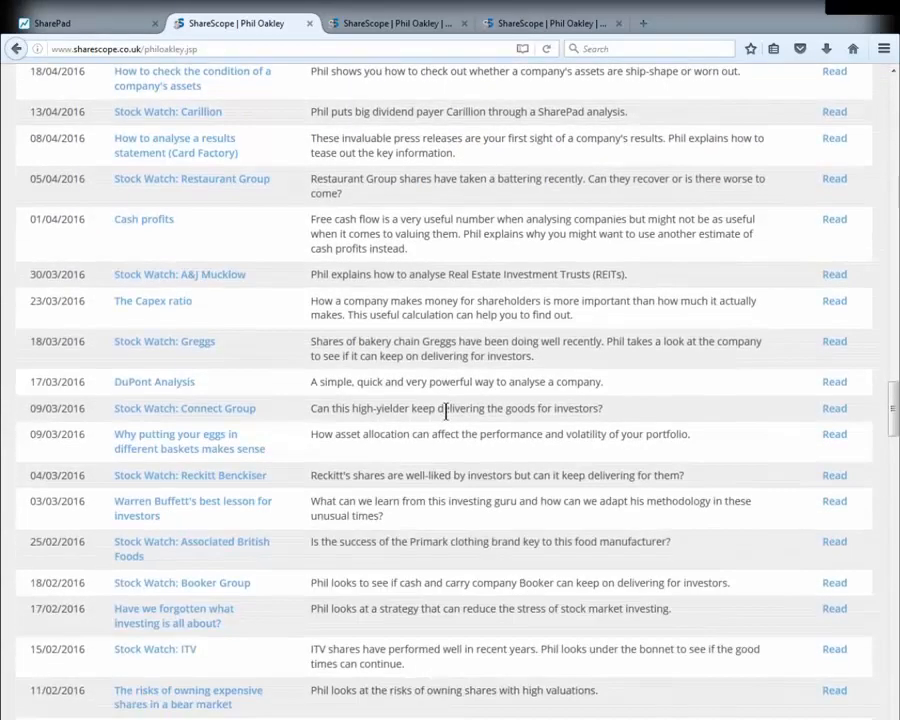
scroll(447, 415, "down", 10)
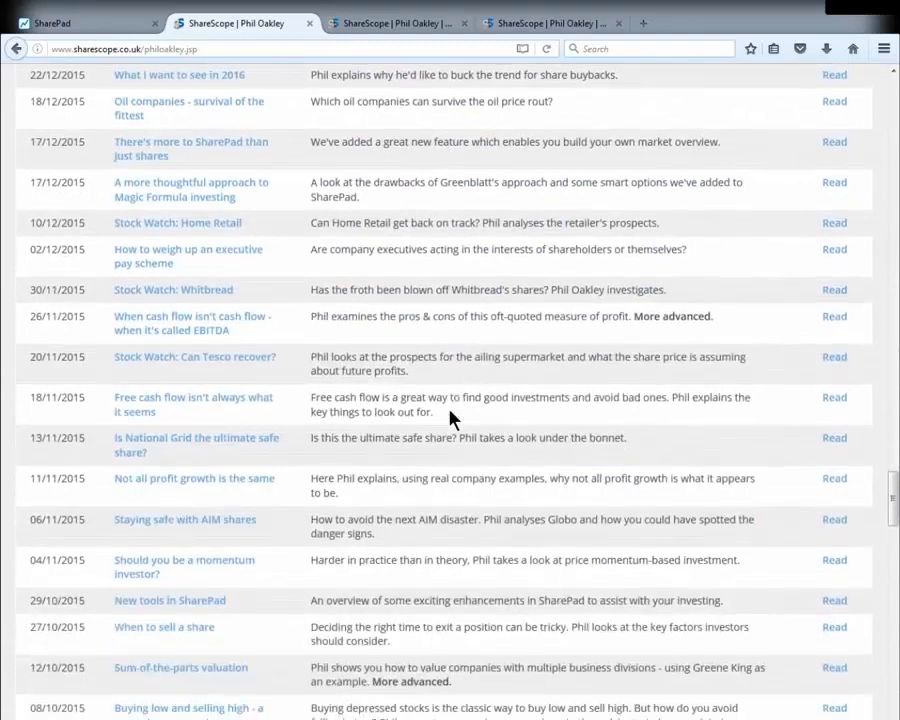
scroll(450, 420, "down", 12)
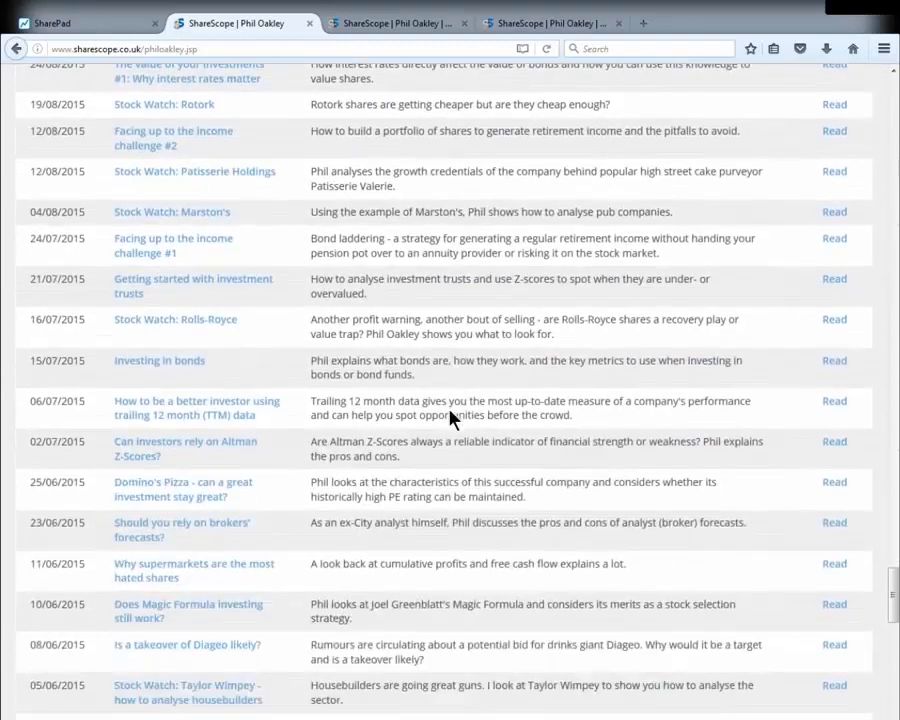
scroll(450, 418, "down", 4)
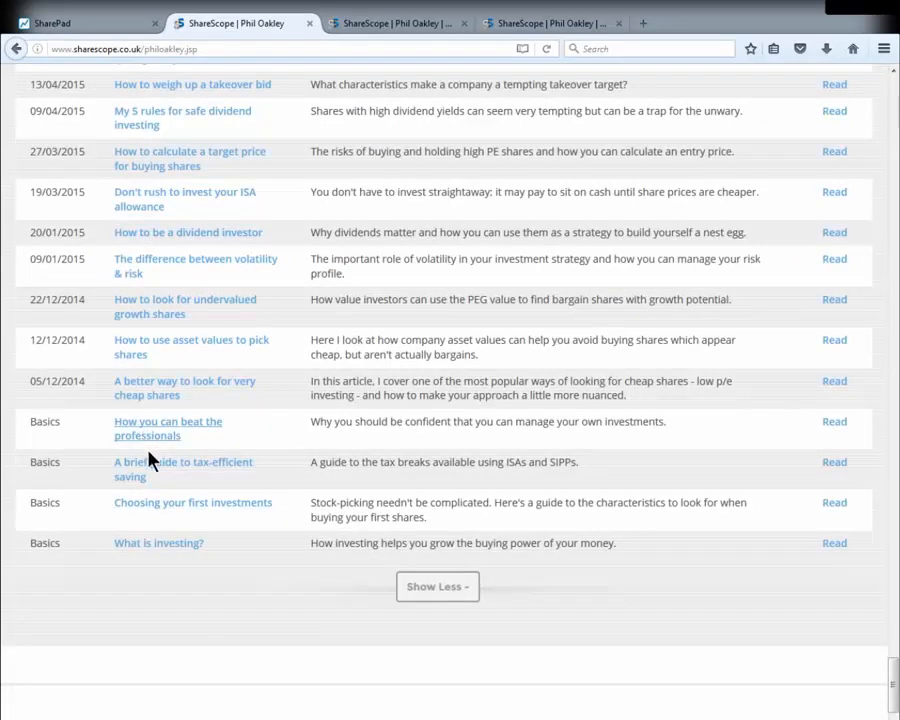
- Look back through the Library from the Basics entries to the articles from mid-2016
scroll(412, 352, "up", 5)
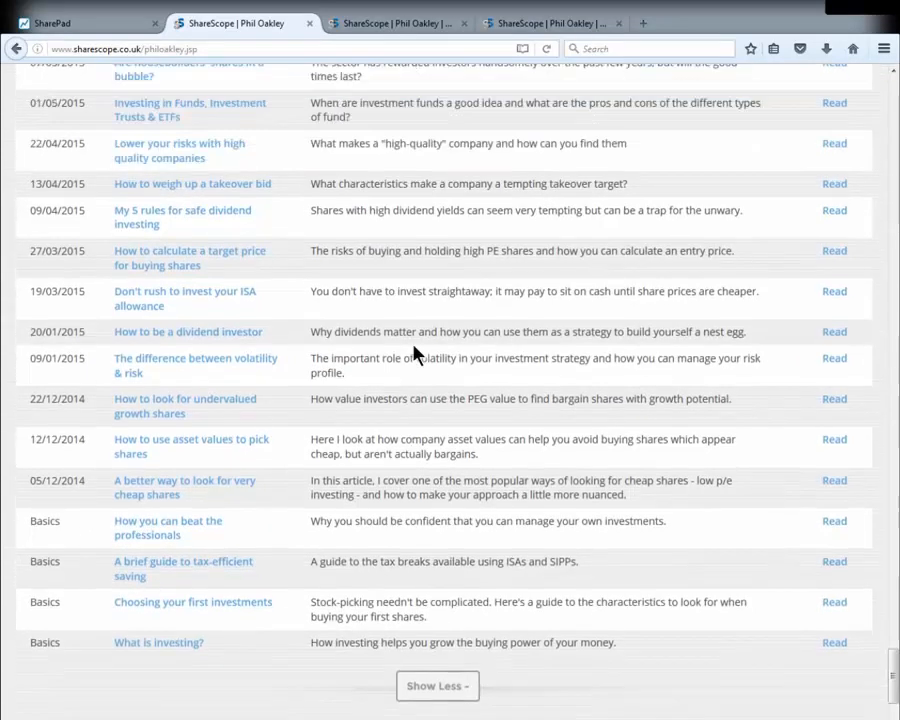
scroll(412, 352, "up", 14)
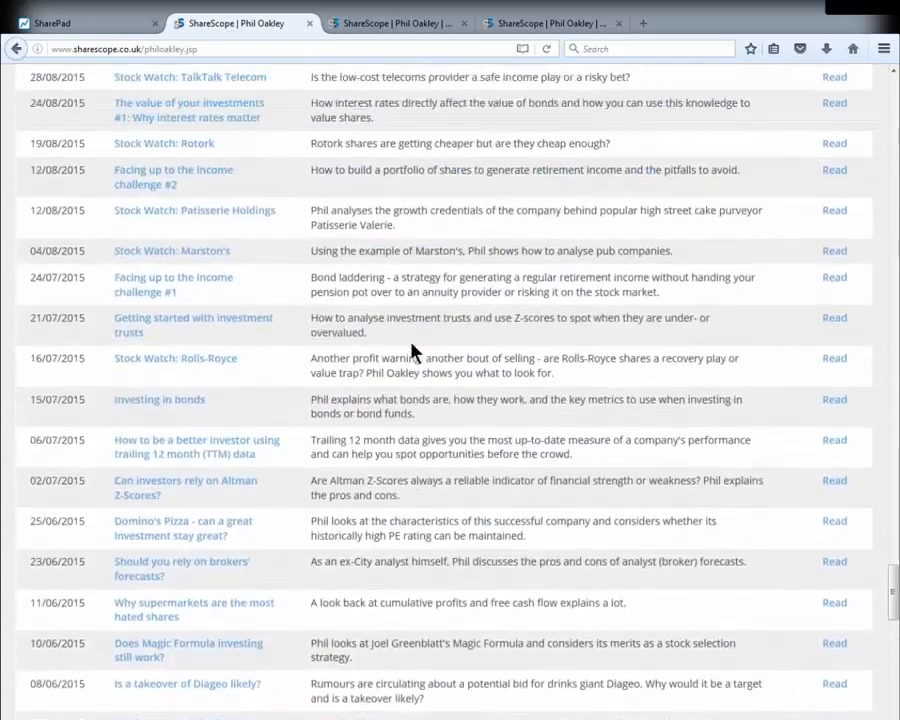
scroll(410, 343, "up", 6)
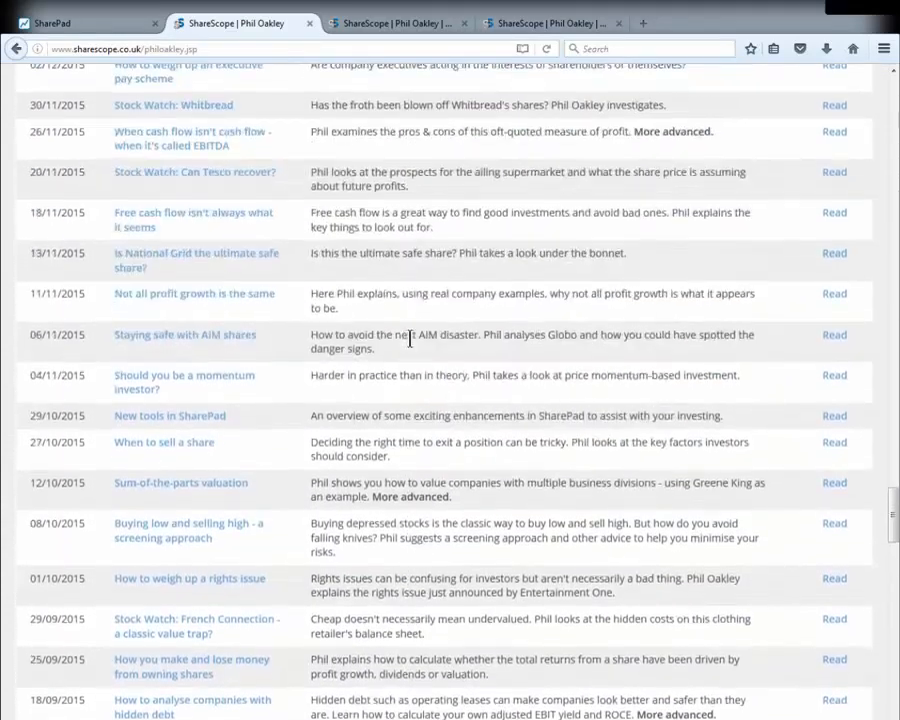
scroll(410, 335, "up", 8)
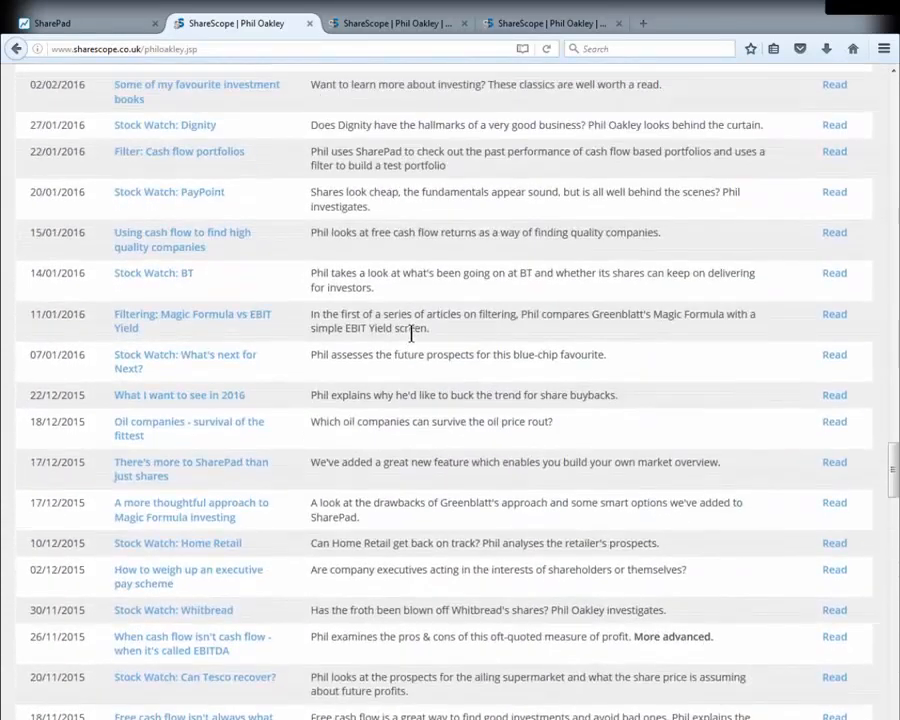
scroll(412, 335, "up", 1)
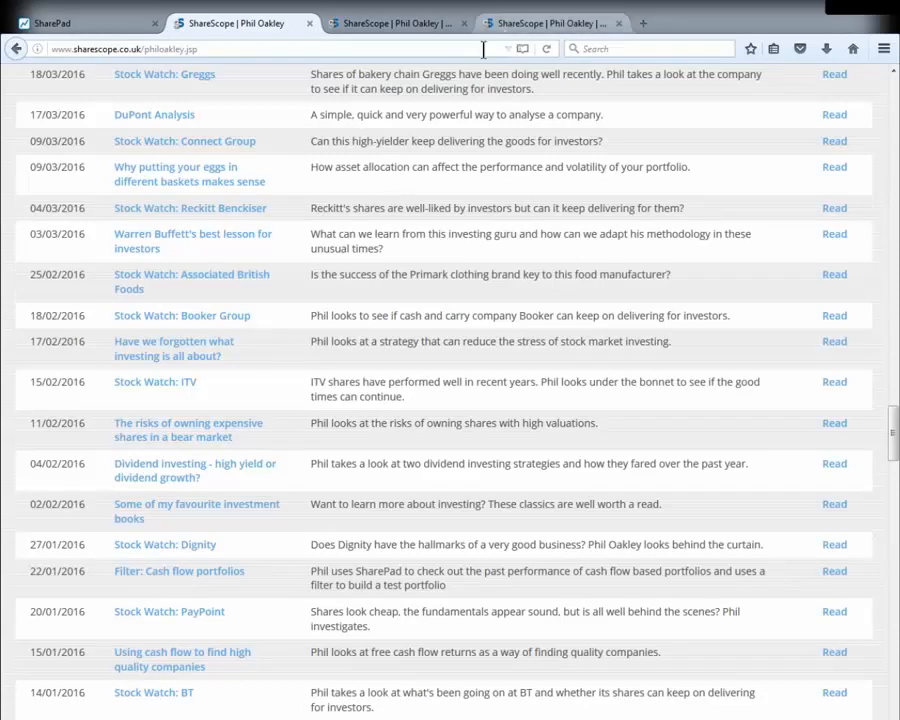
scroll(318, 175, "up", 1)
scroll(318, 175, "up", 8)
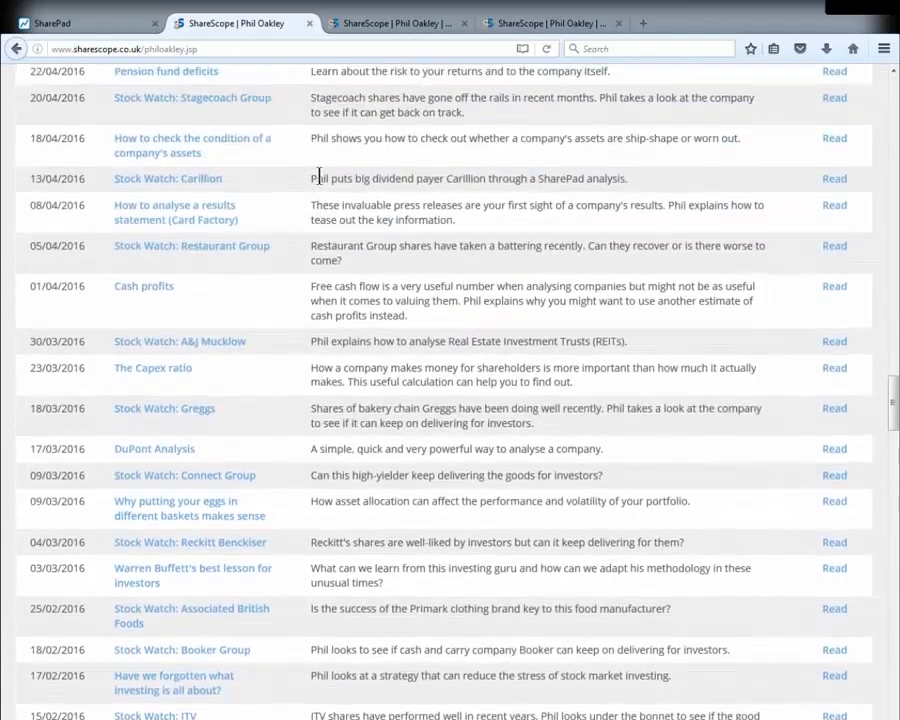
scroll(320, 177, "up", 6)
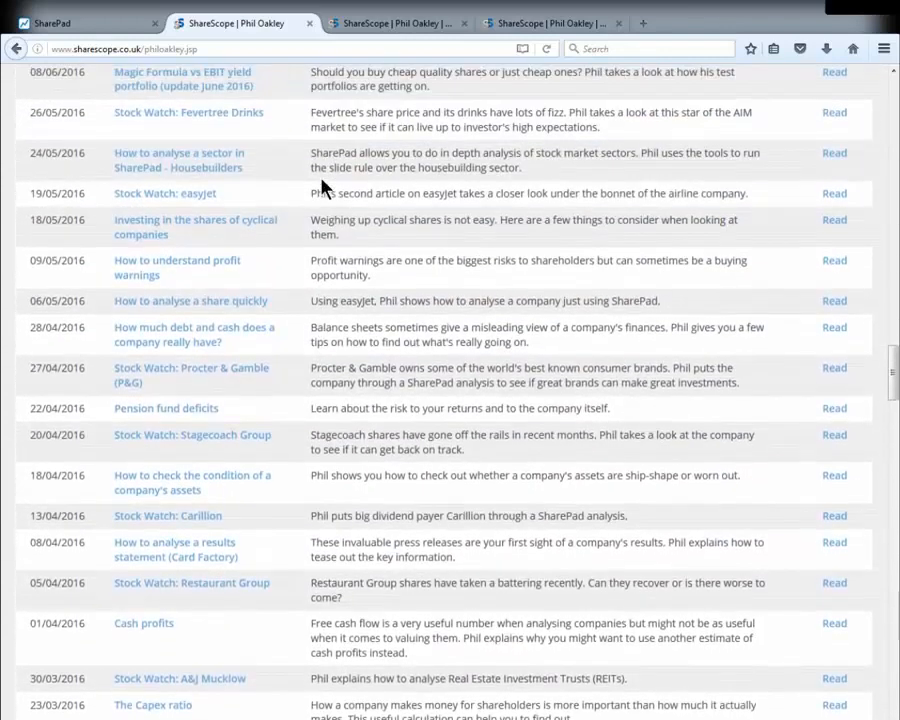
- Look back through the Library to the September 2016 entries and open the article "Simple steps for avoiding dividend traps"
scroll(320, 177, "up", 5)
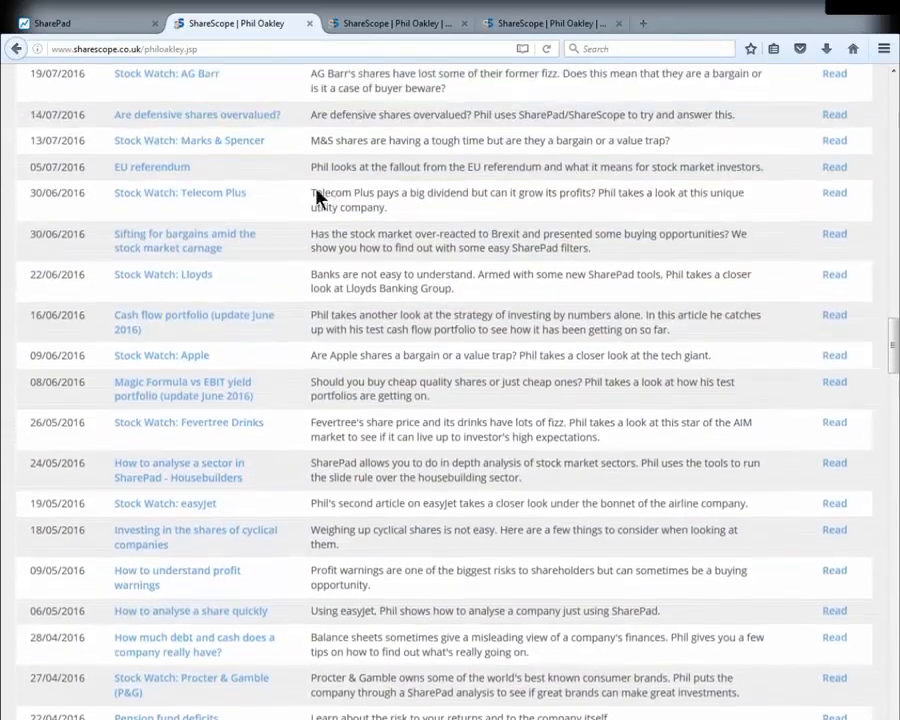
scroll(322, 188, "up", 14)
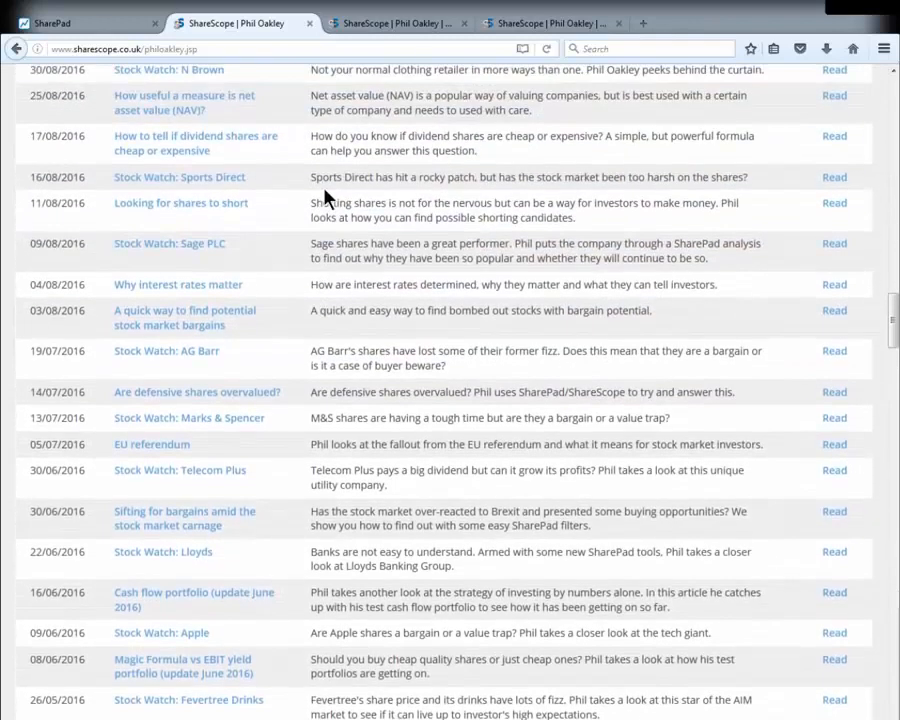
scroll(330, 197, "up", 4)
scroll(331, 197, "down", 5)
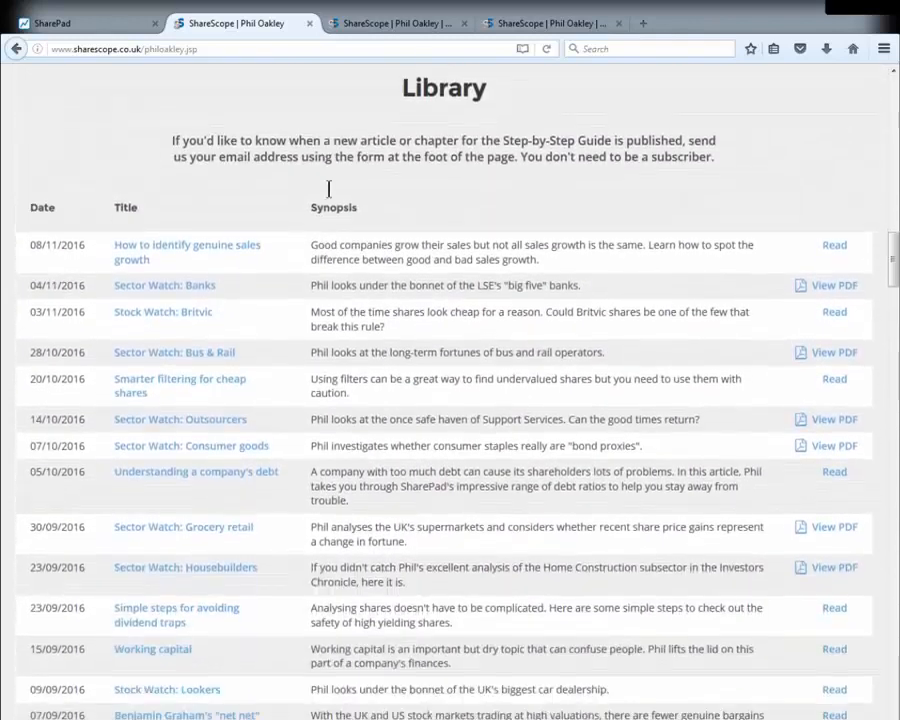
scroll(332, 195, "down", 1)
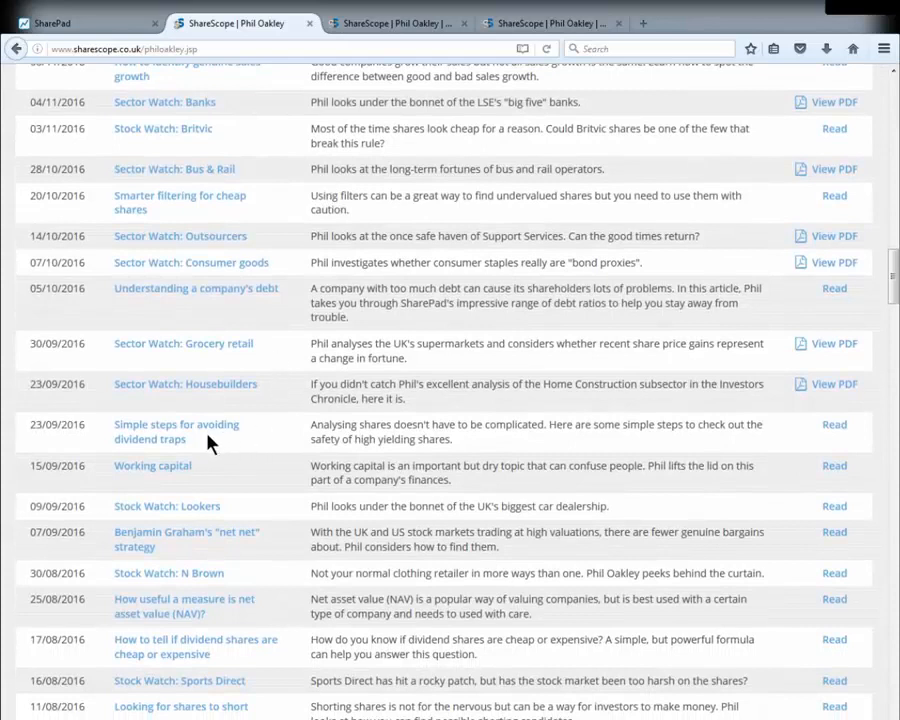
left_click(150, 430)
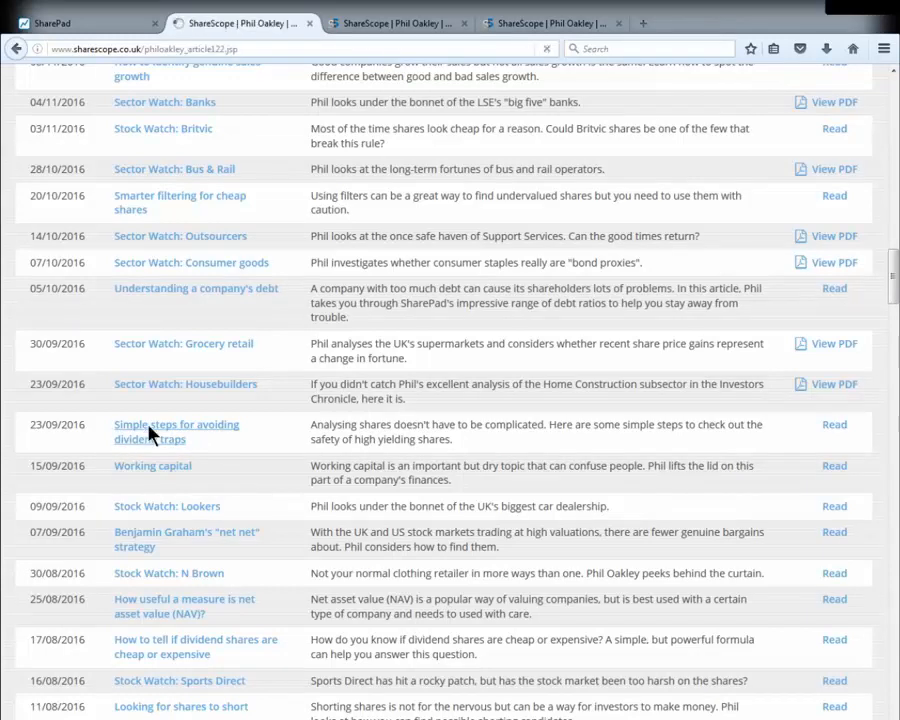
- Read through the dividend traps article, from spotting dangerous dividend shares to the criteria under "Building a dividend filter"
scroll(430, 385, "down", 5)
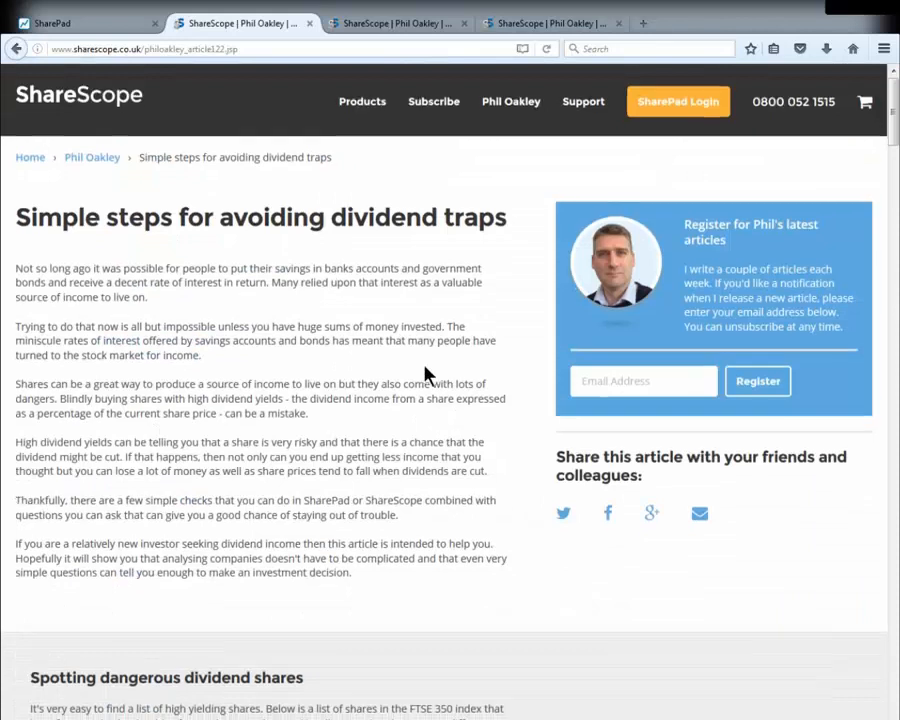
scroll(423, 398, "down", 2)
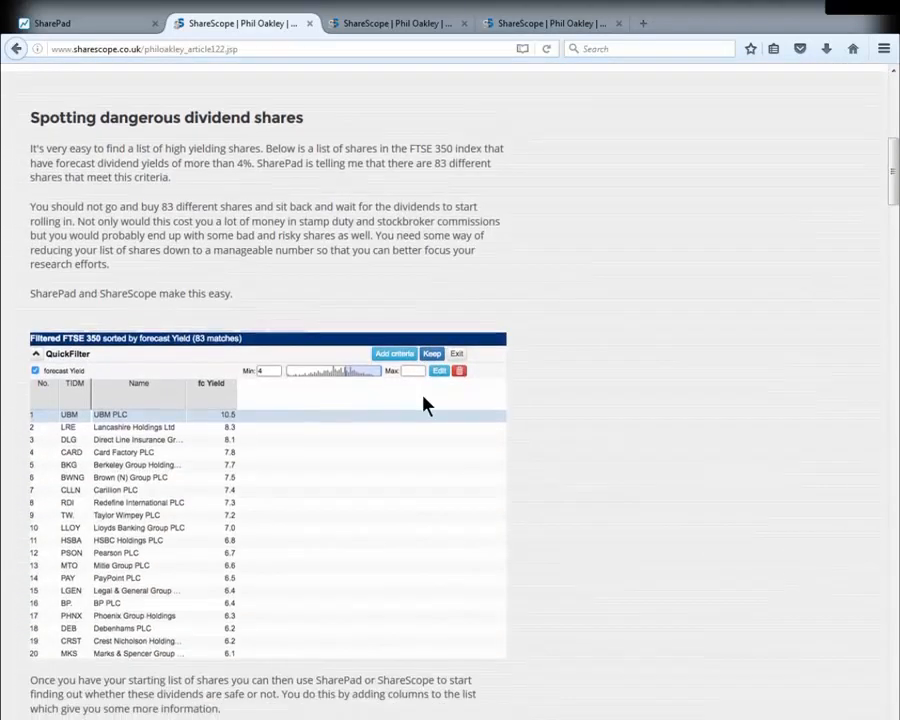
scroll(424, 402, "down", 2)
scroll(423, 405, "down", 5)
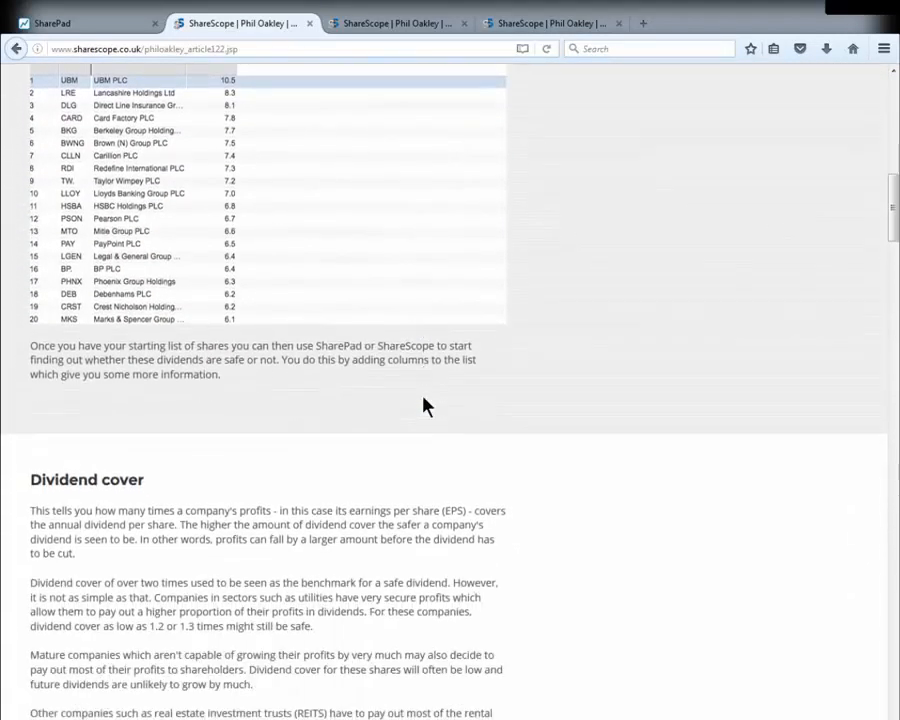
scroll(423, 405, "down", 2)
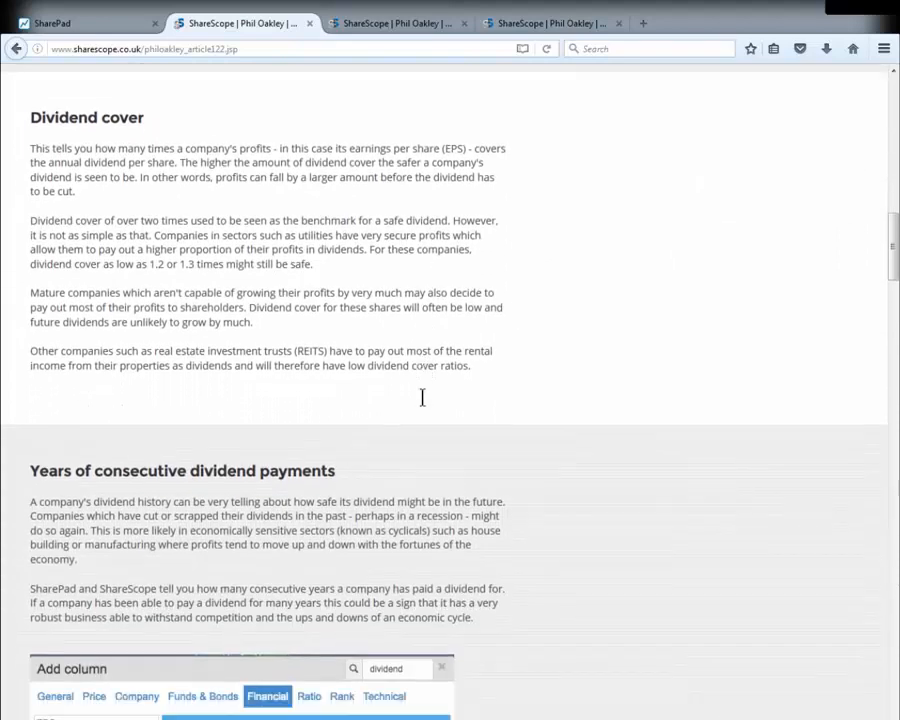
scroll(423, 398, "down", 1)
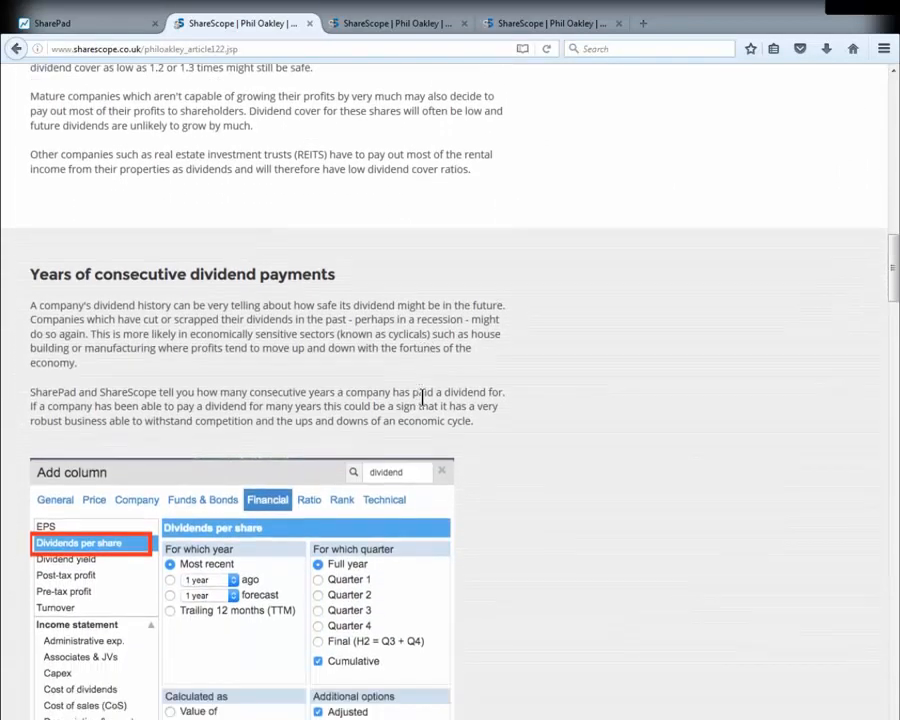
scroll(424, 400, "down", 3)
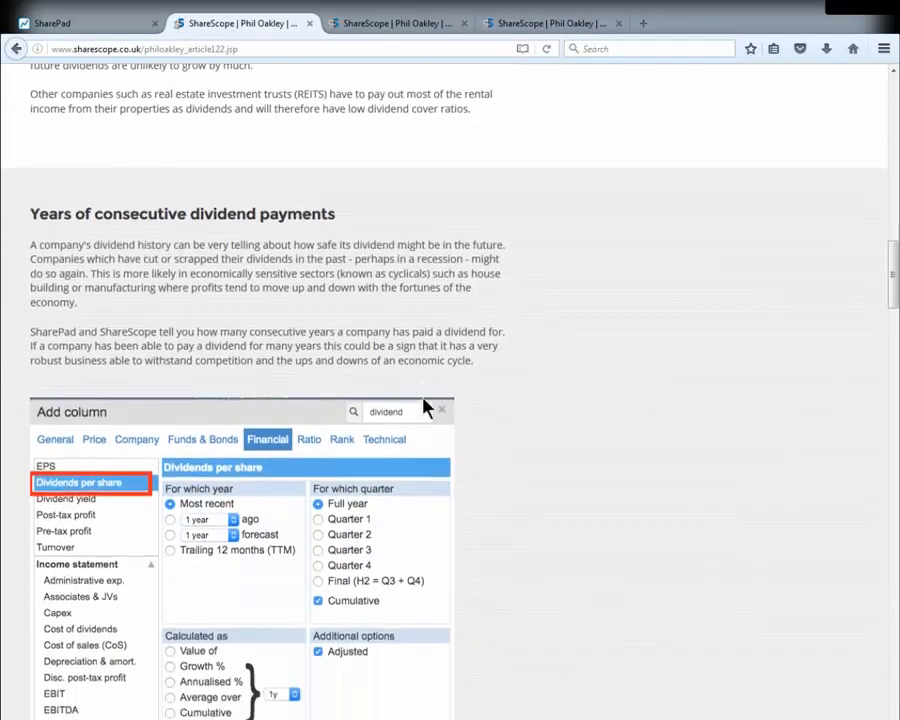
scroll(425, 405, "down", 5)
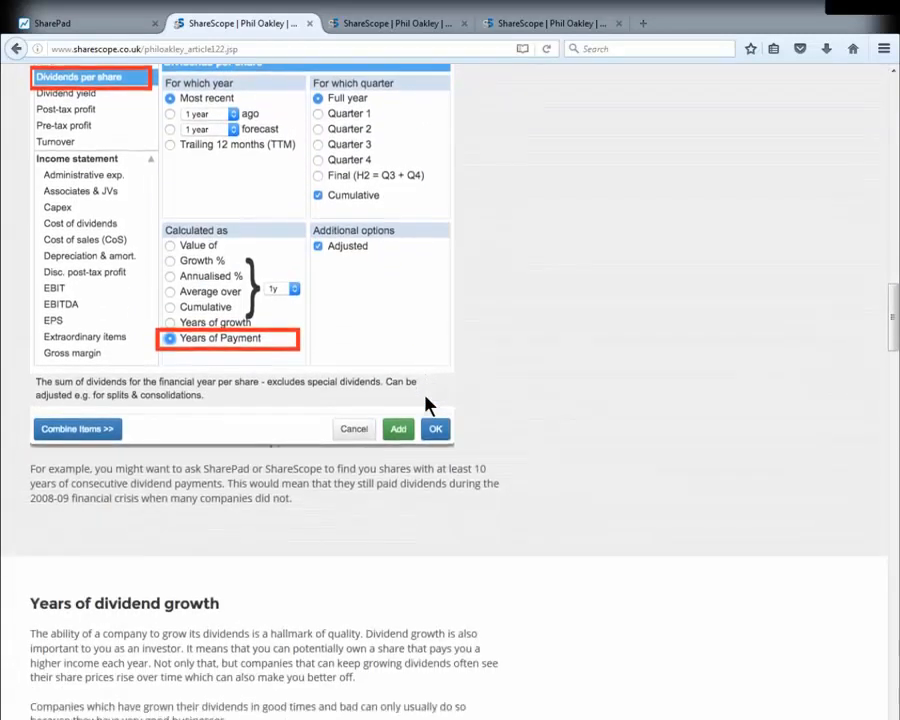
scroll(425, 400, "down", 5)
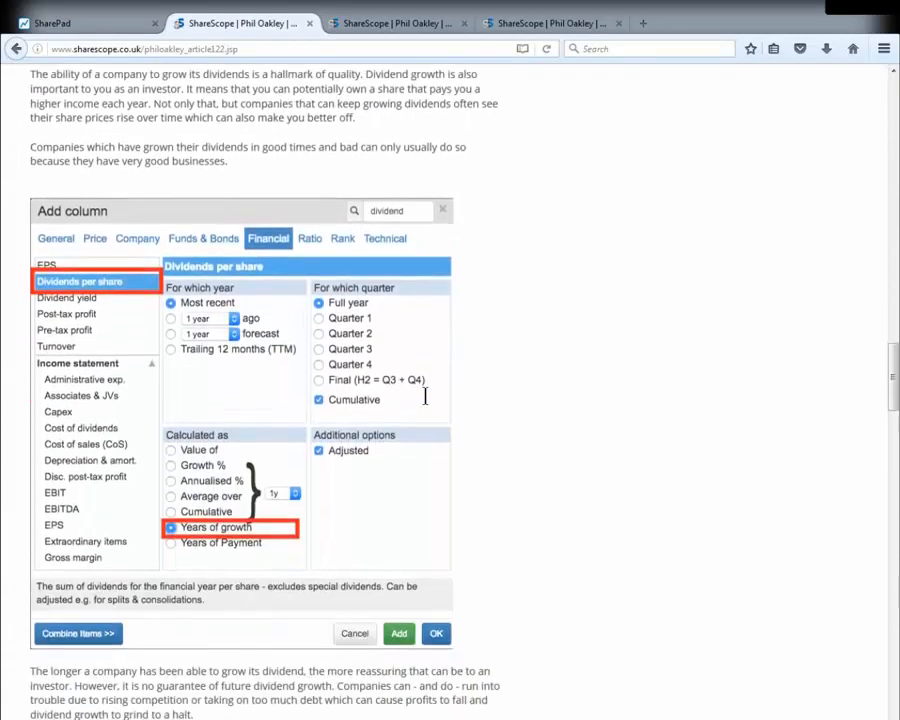
scroll(425, 405, "down", 6)
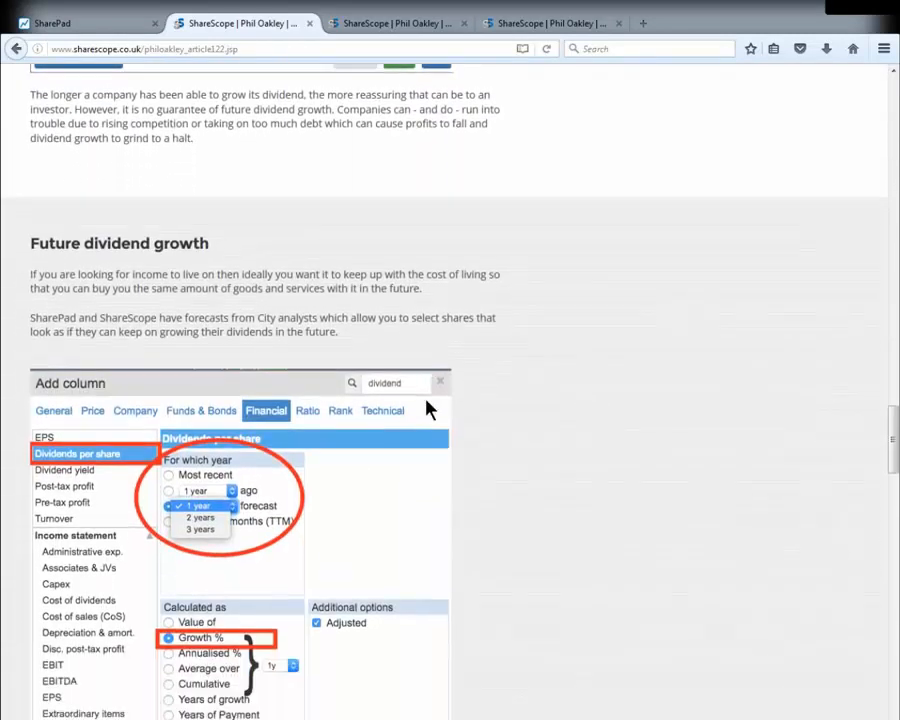
scroll(425, 400, "down", 1)
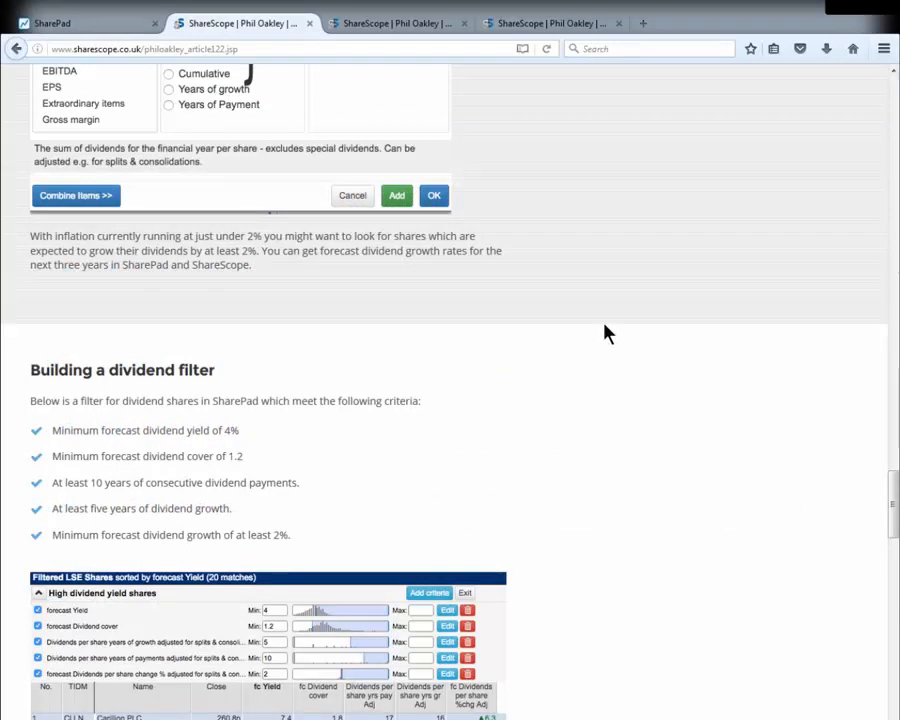
- Switch to SharePad, show the FTSE 350 list on its own, and open the saved filters that can be applied to it
left_click(131, 25)
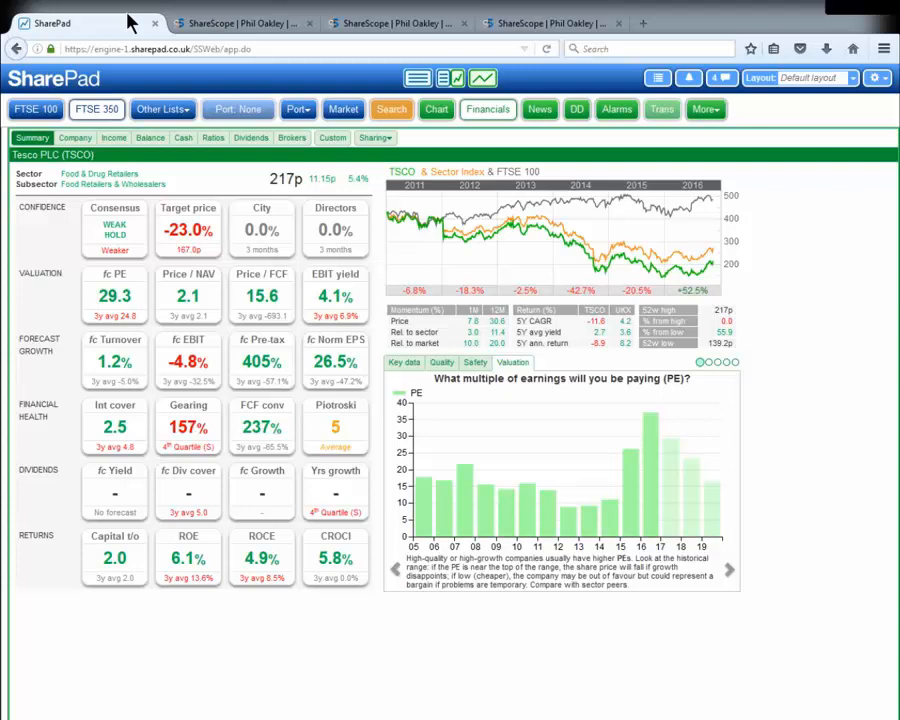
left_click(417, 80)
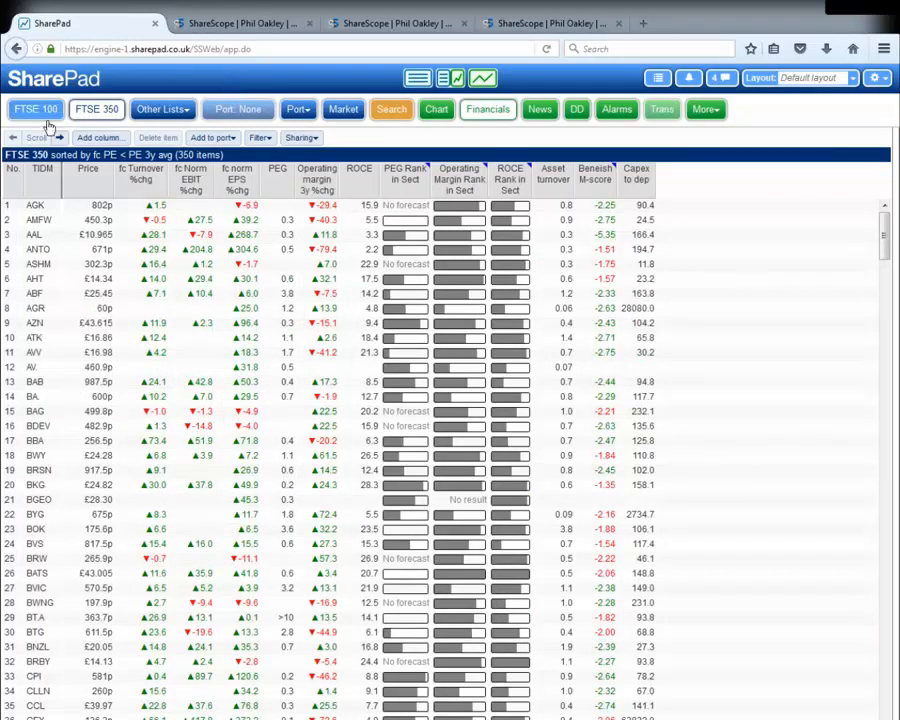
left_click(260, 140)
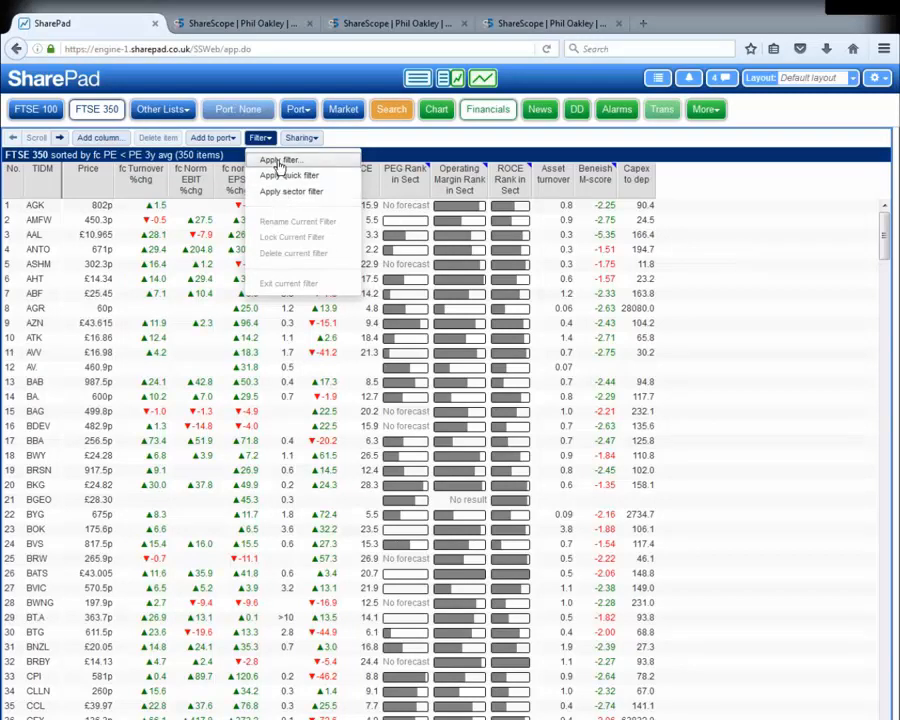
left_click(280, 162)
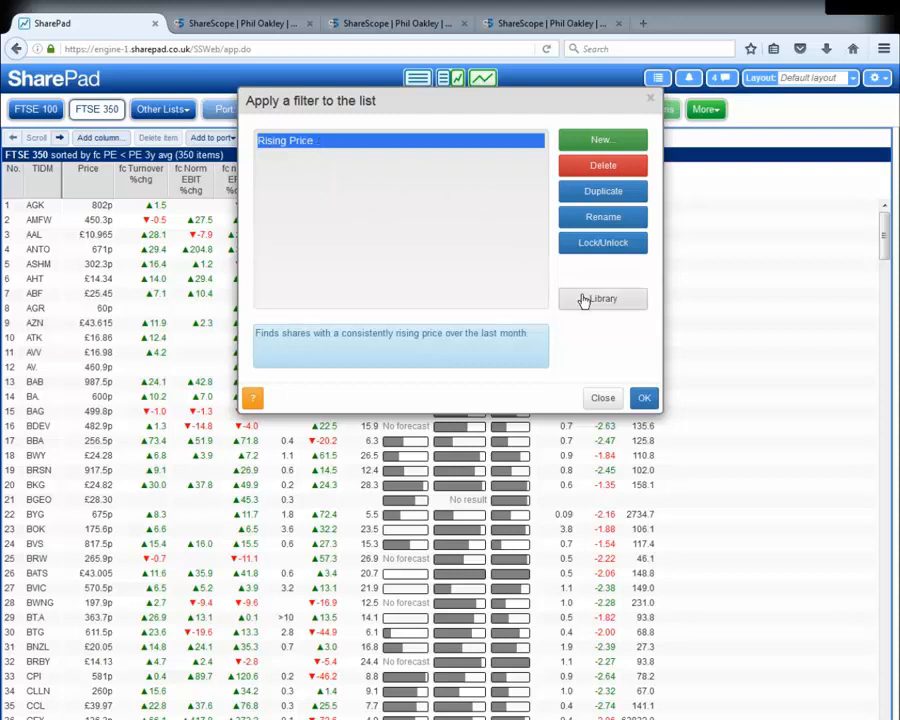
- Browse the filter library down to its technical filters and view the description of 52 Week New Highs
left_click(586, 298)
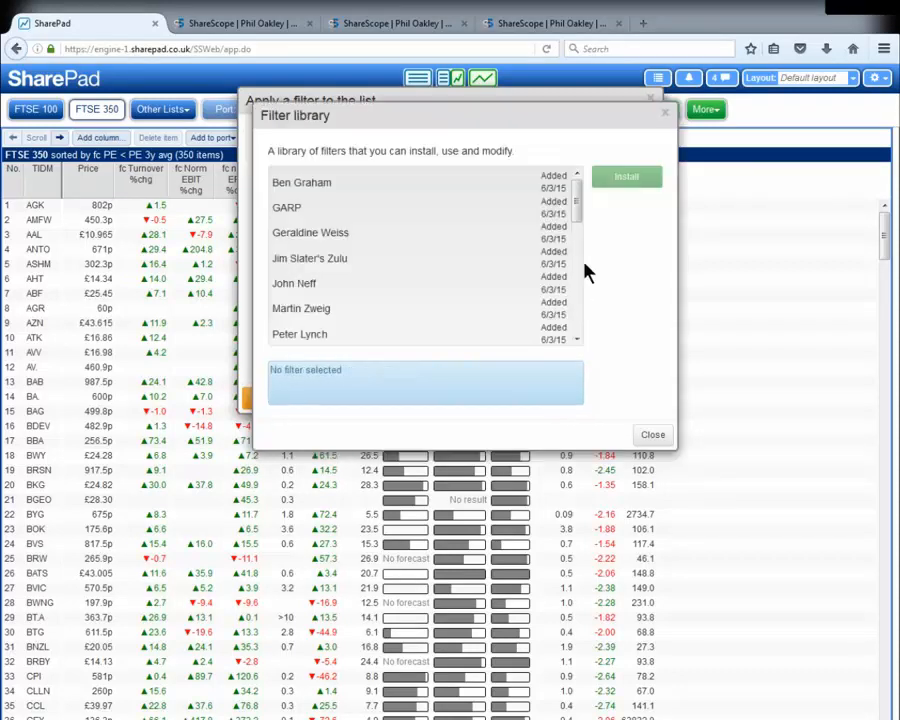
left_click_drag(577, 200, 585, 334)
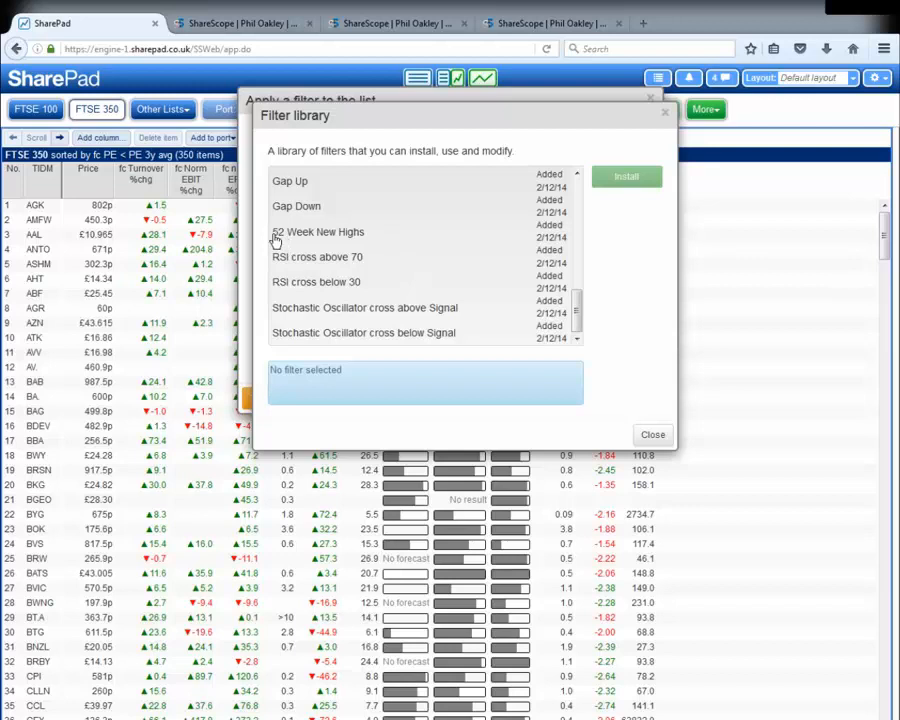
left_click(340, 237)
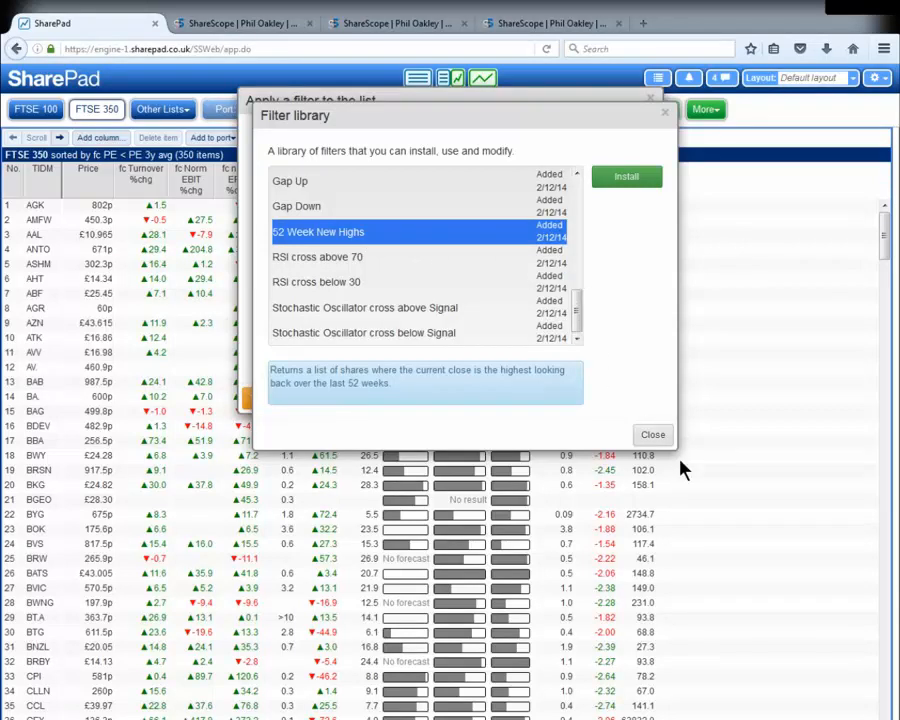
left_click(660, 435)
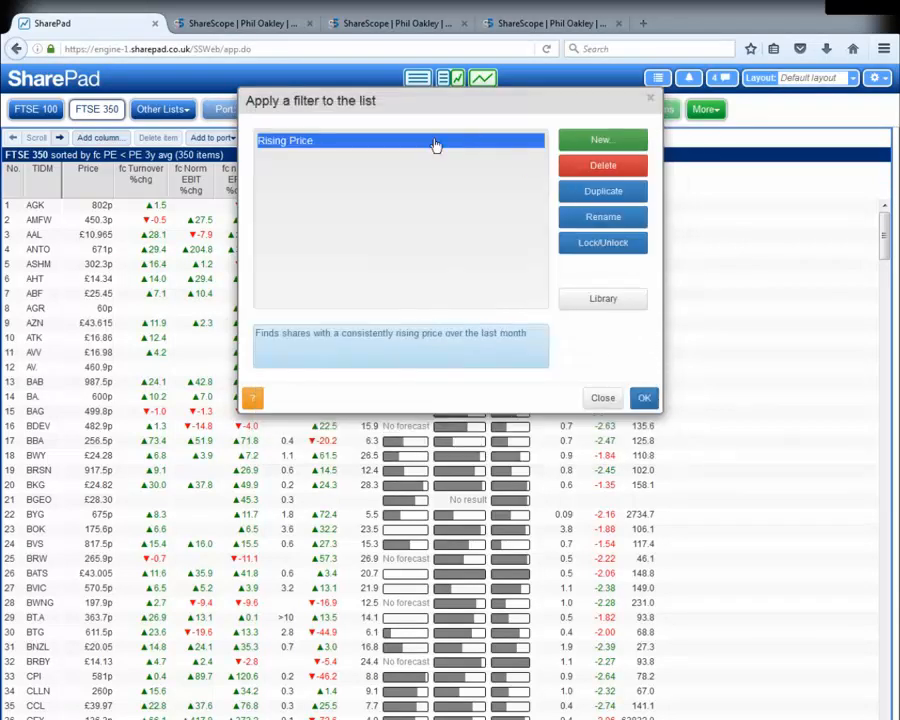
- Create a new filter named "Safe Dividends" without a description and apply it to the FTSE 350 list
left_click(597, 144)
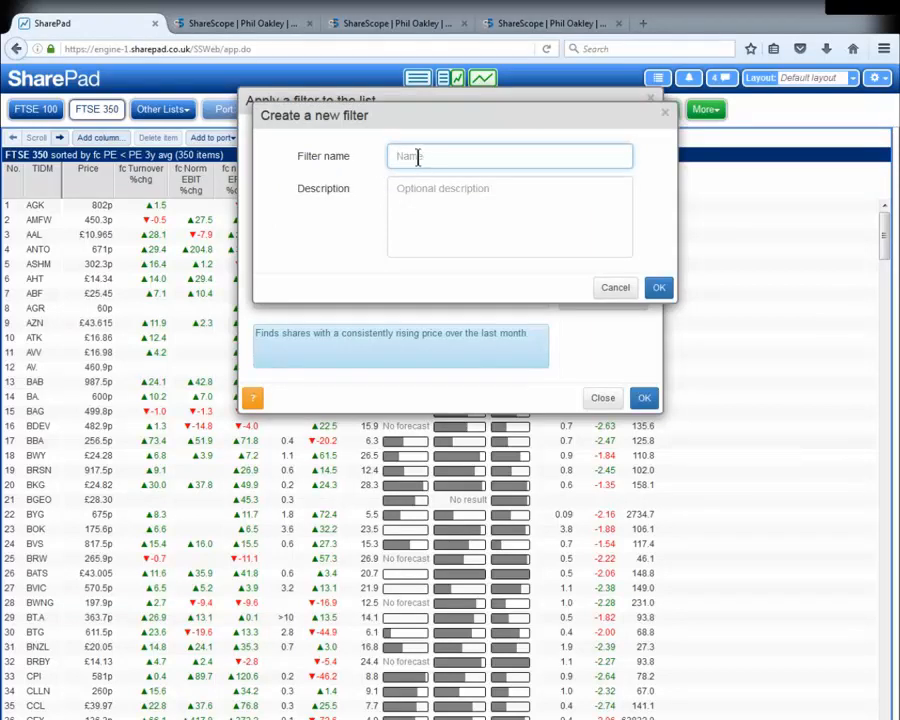
type("Safe Dividends")
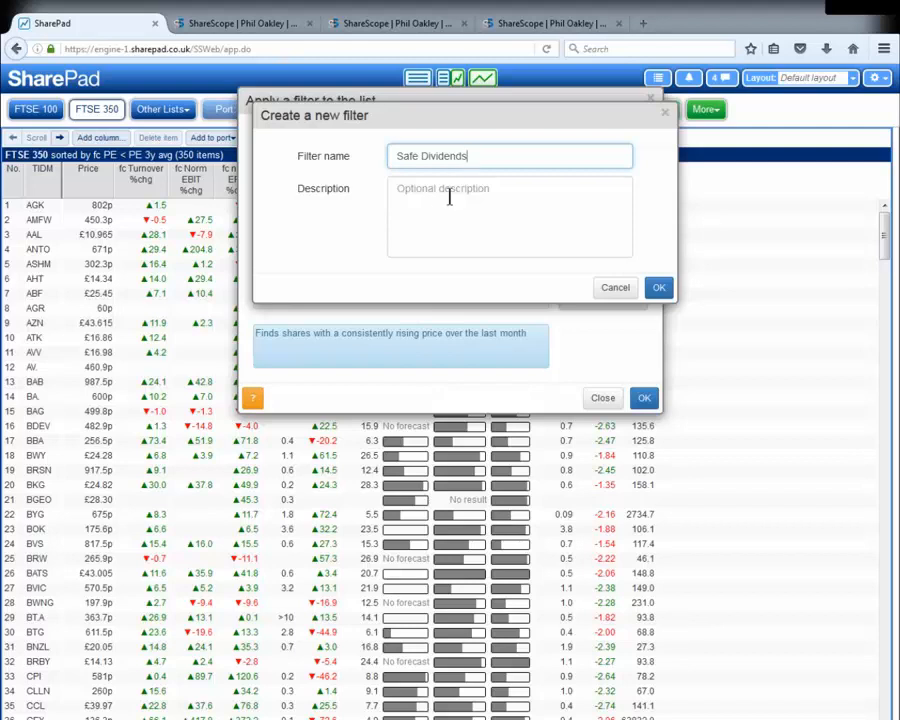
left_click(449, 197)
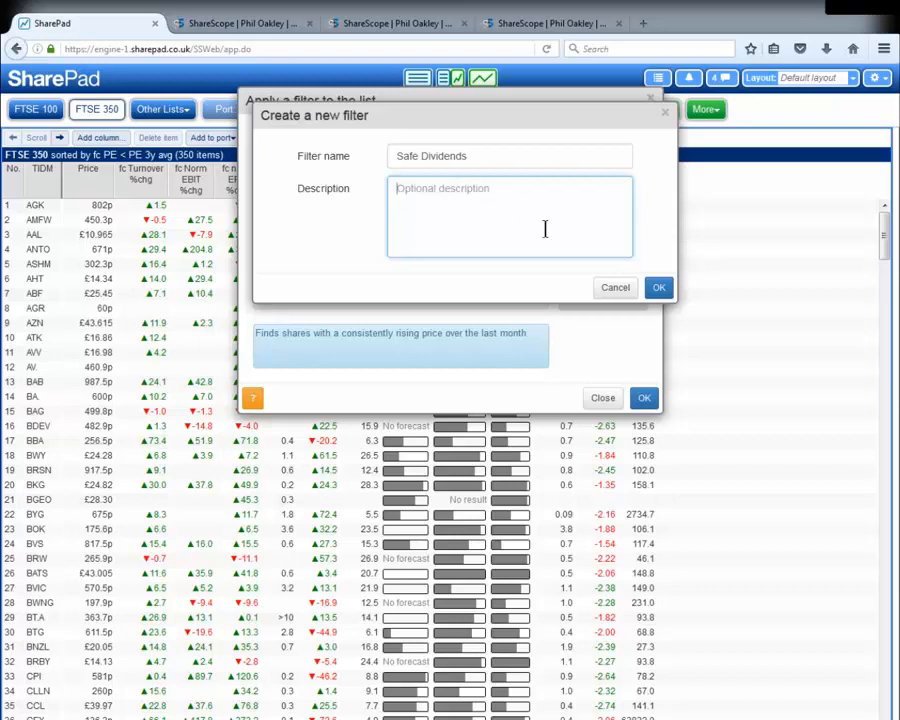
left_click(659, 287)
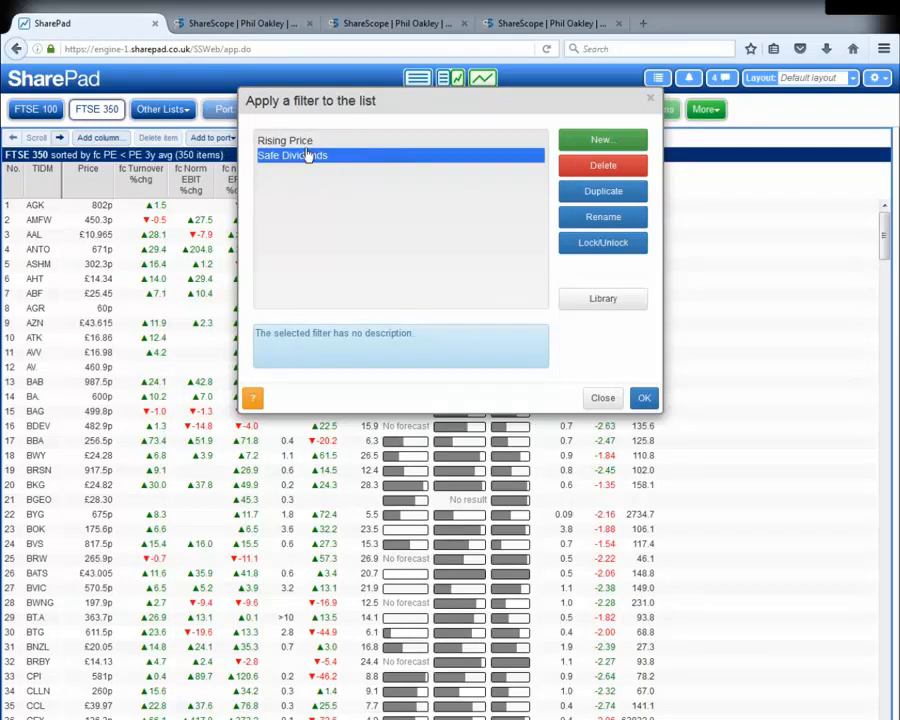
left_click(644, 399)
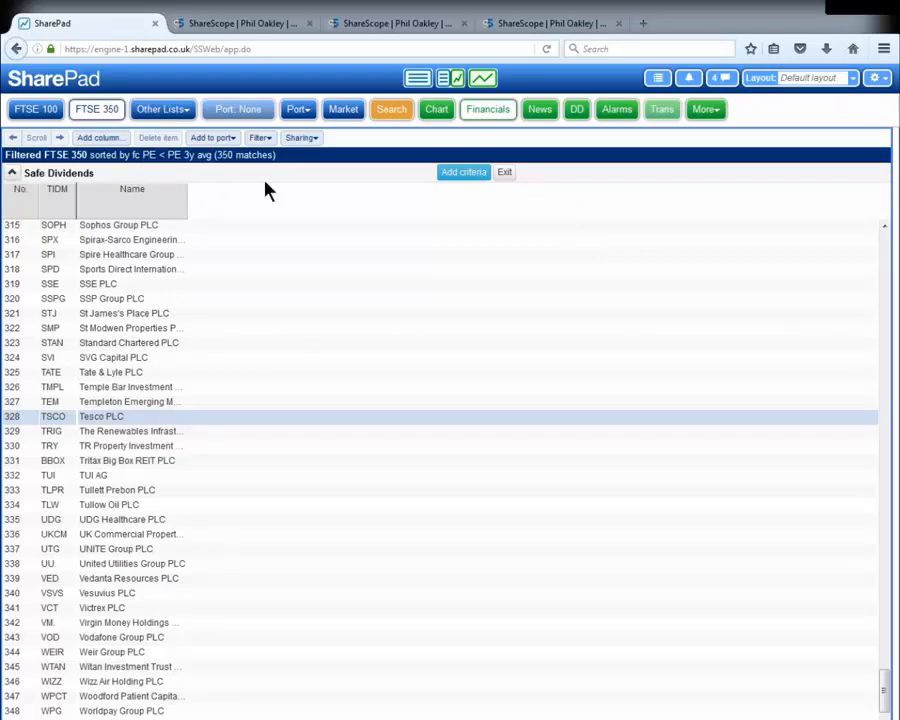
- Add a 1-year forecast Dividend yield ratio criterion to the Safe Dividends filter, set its minimum to 4, and apply it
left_click(467, 174)
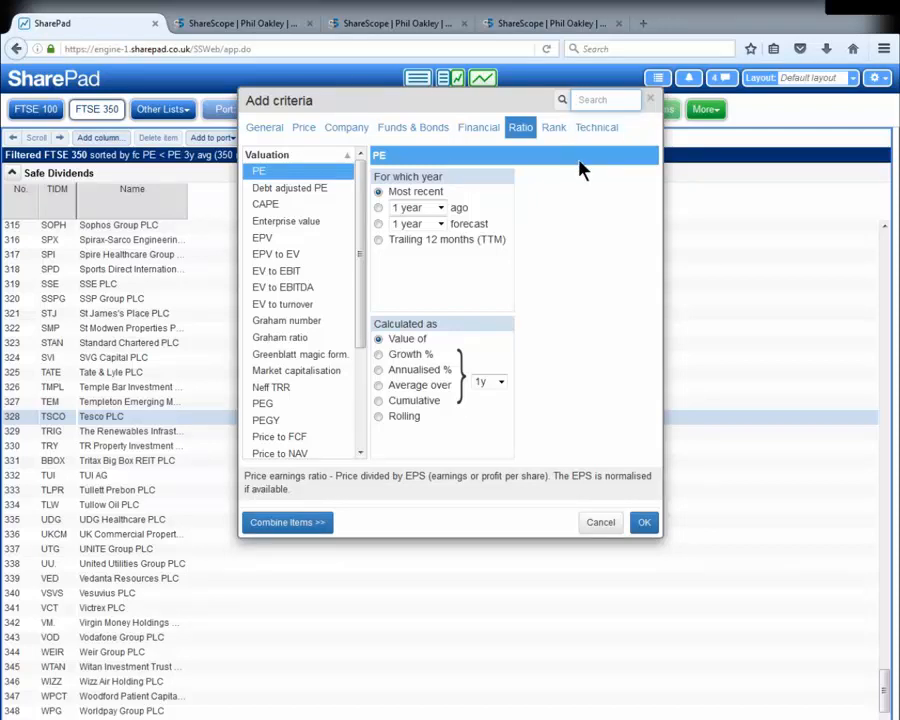
type("dividend")
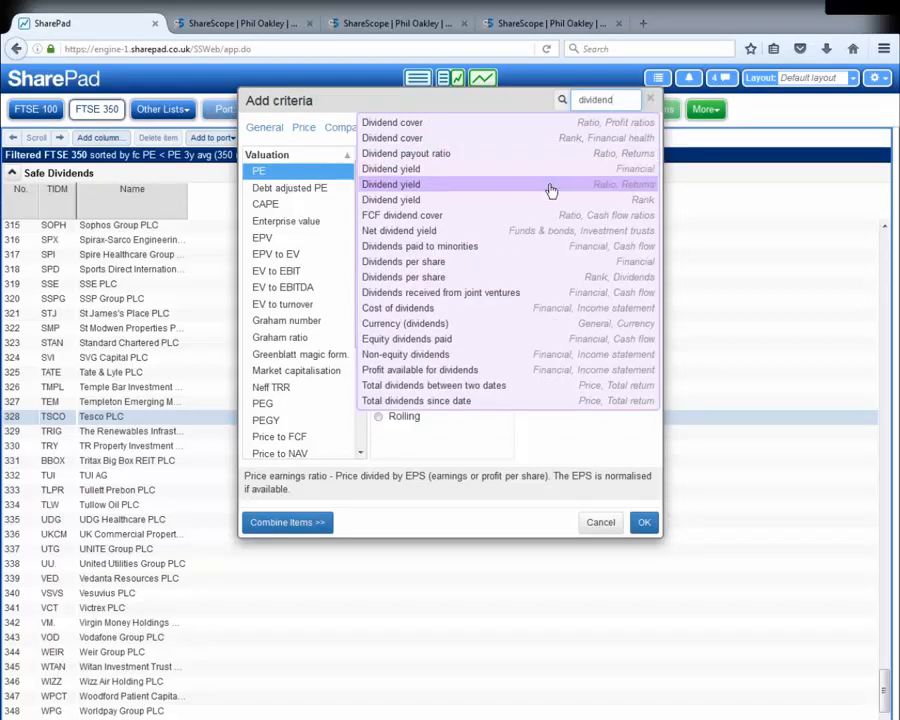
left_click(550, 190)
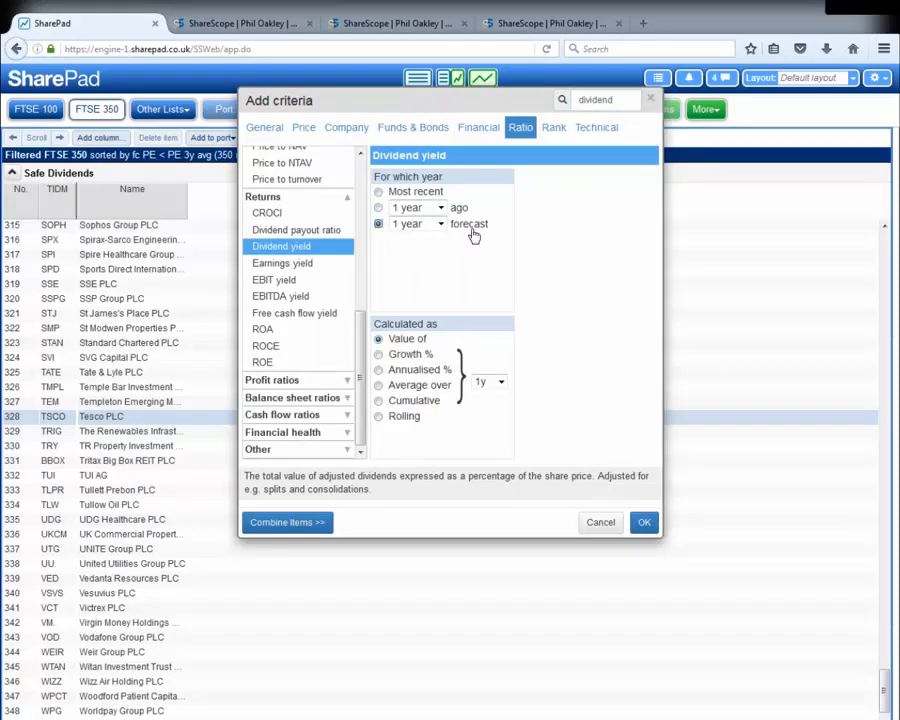
left_click(642, 530)
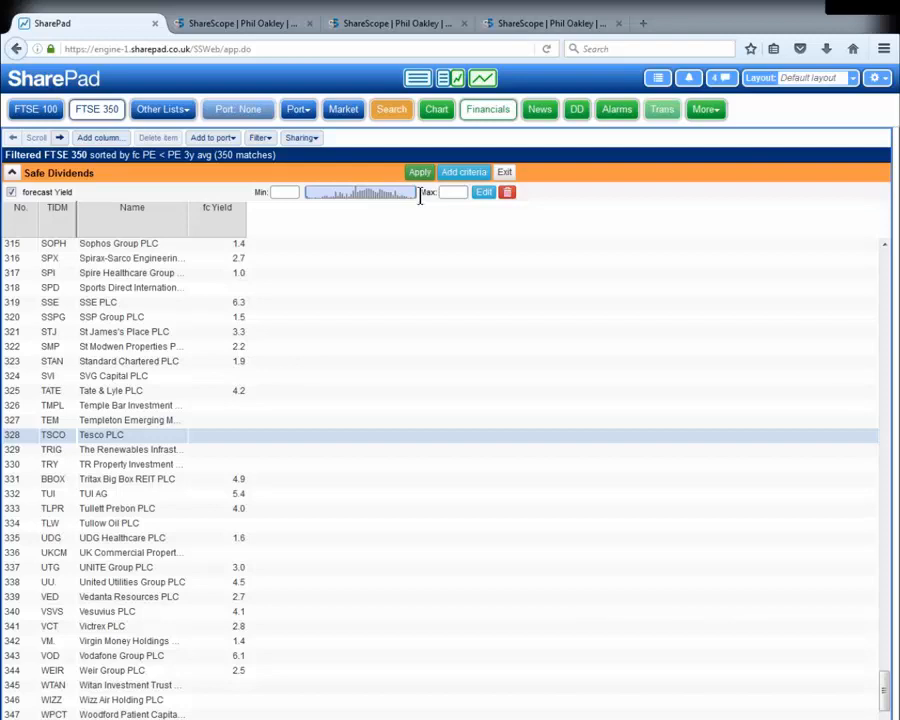
left_click(281, 191)
type("4")
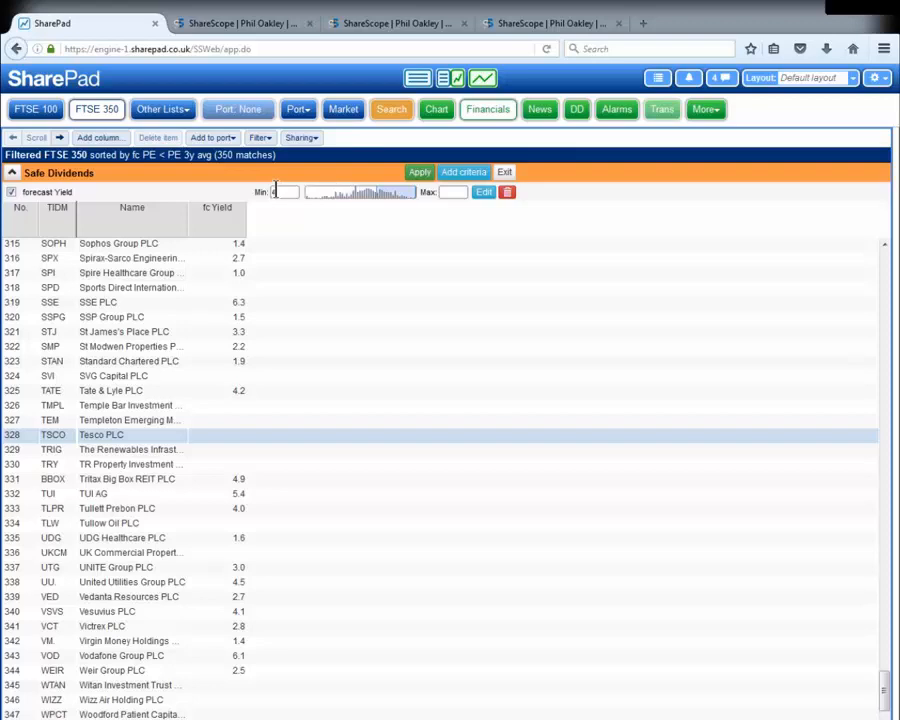
left_click(421, 173)
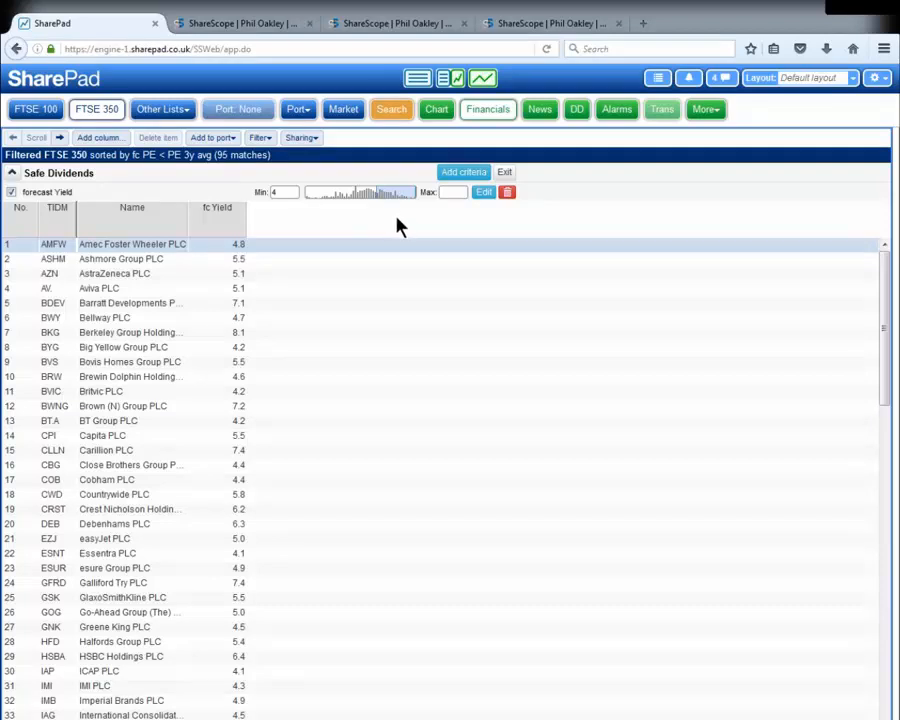
- Add a 1-year forecast Dividend cover ratio criterion to the Safe Dividends filter, set its minimum to 1.2, and apply it
left_click(463, 173)
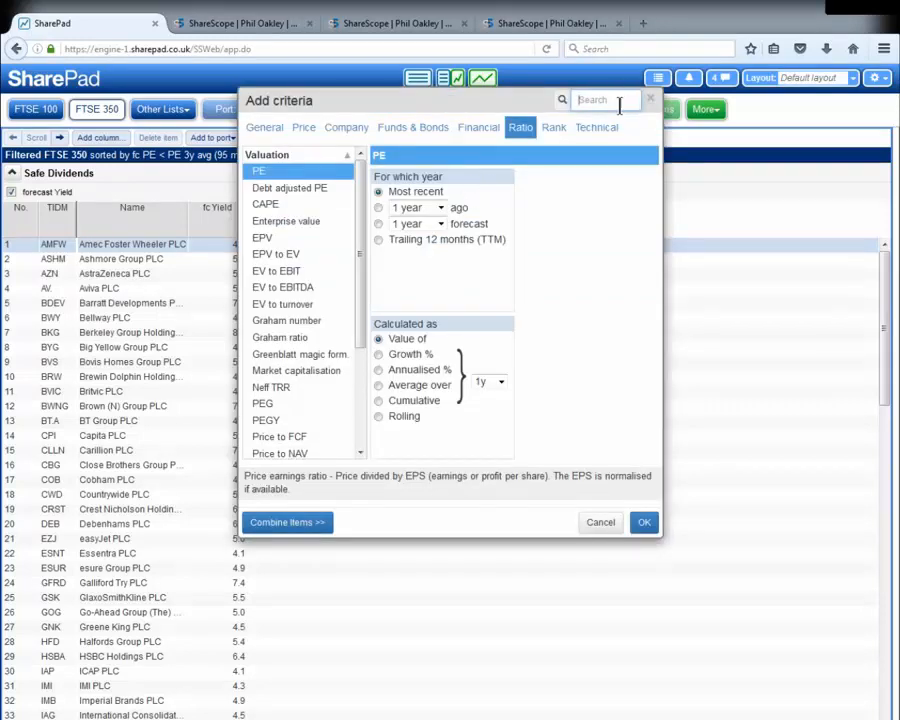
type("cover")
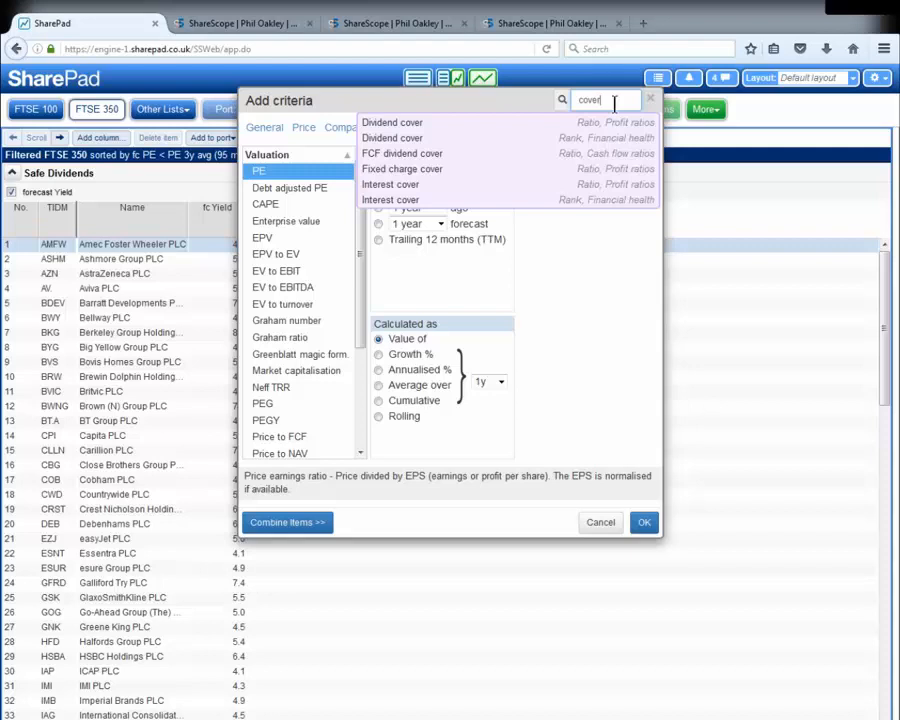
left_click(443, 125)
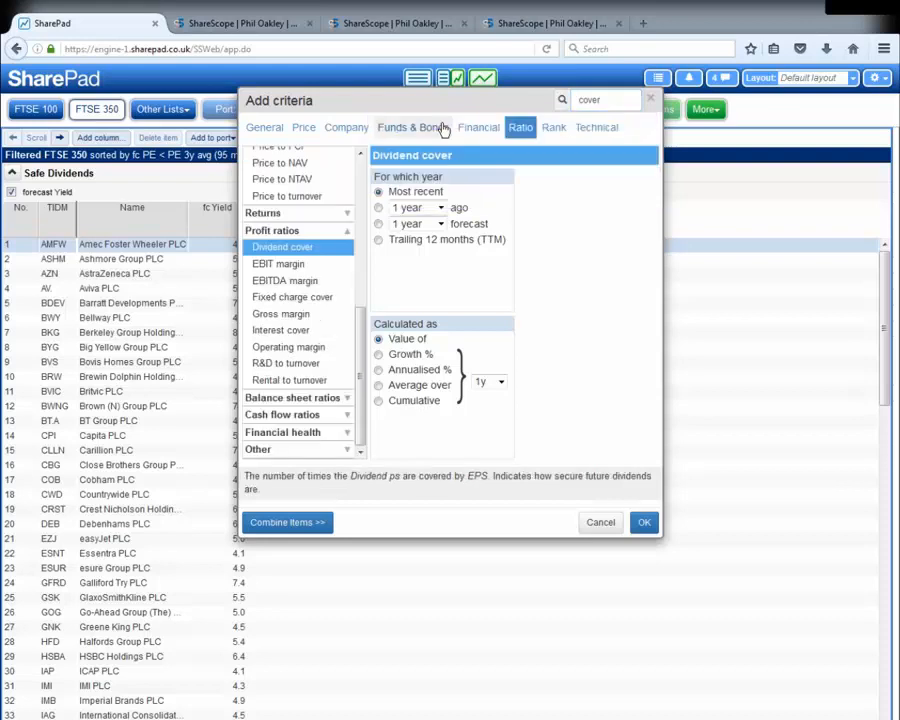
left_click(379, 224)
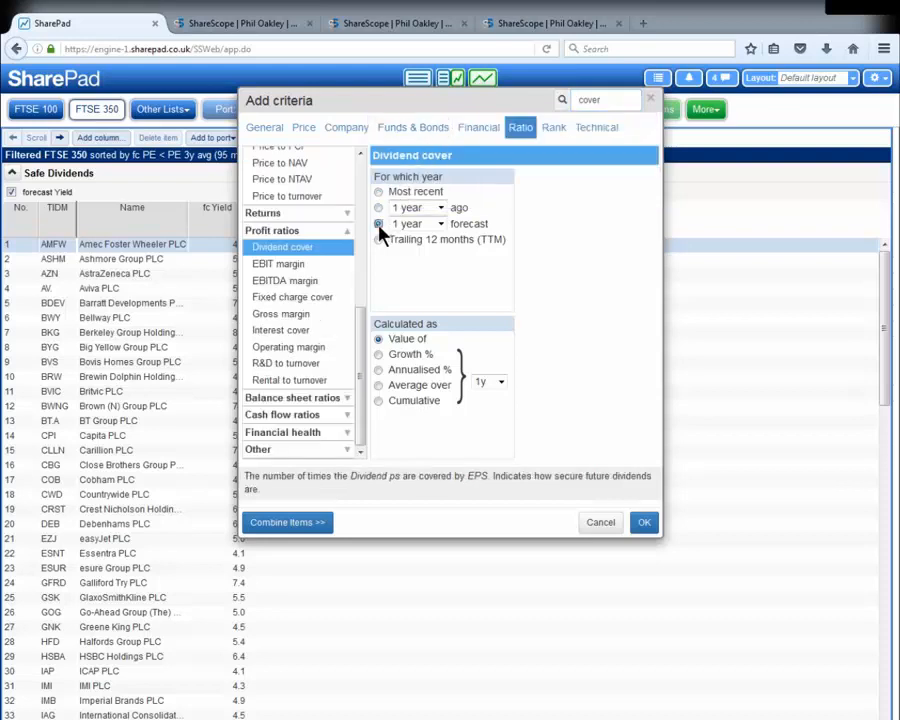
left_click(644, 523)
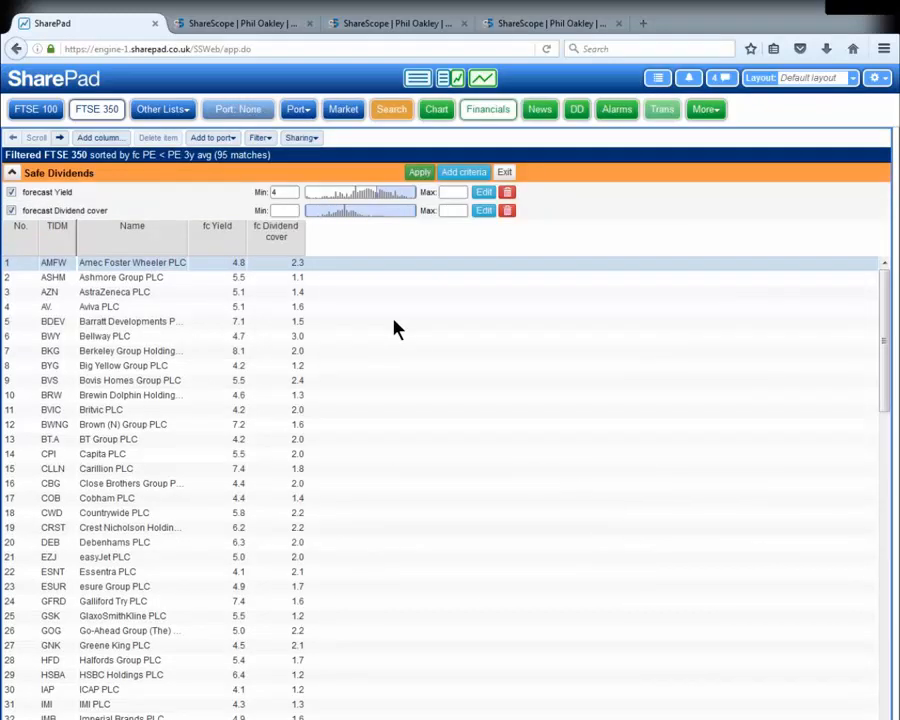
left_click(282, 210)
type("1.2")
left_click(427, 176)
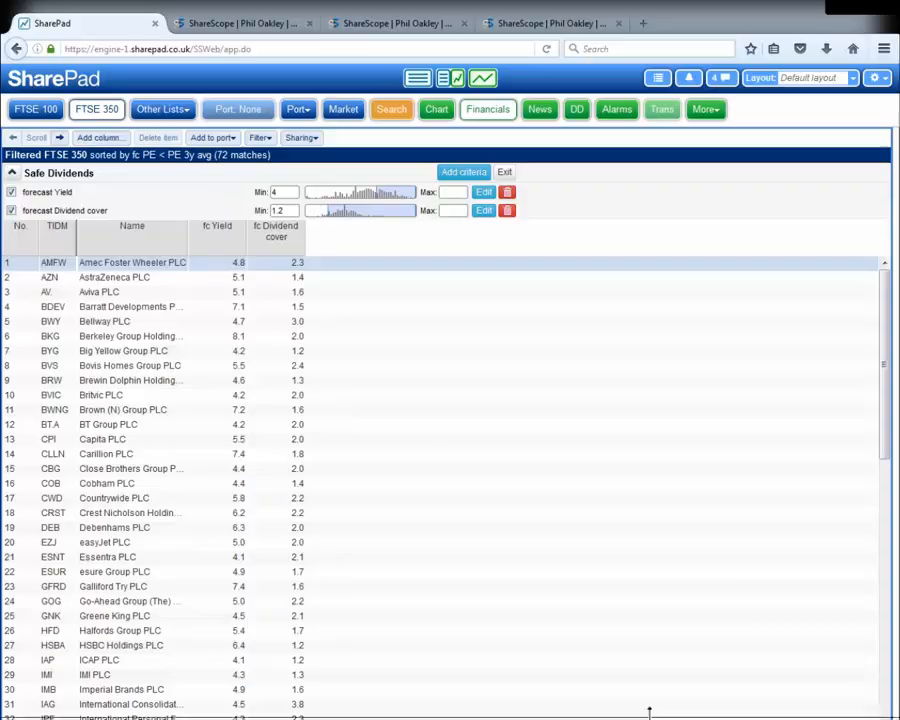
left_click_drag(649, 712, 648, 704)
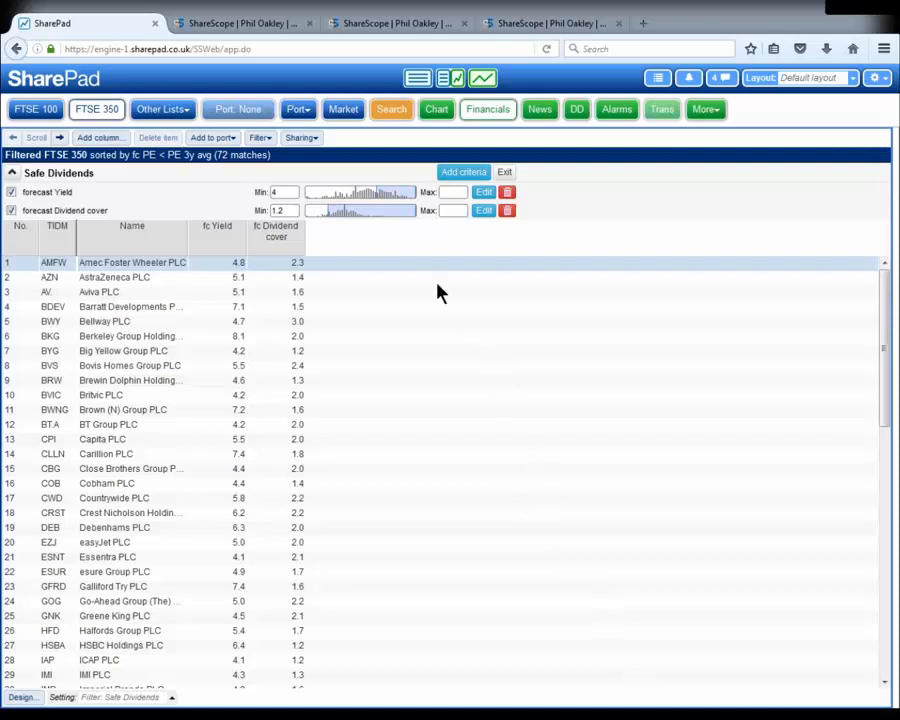
- Add a most recent Dividends per share criterion calculated as Years of Payment, set its minimum to 10, and apply it
left_click(450, 178)
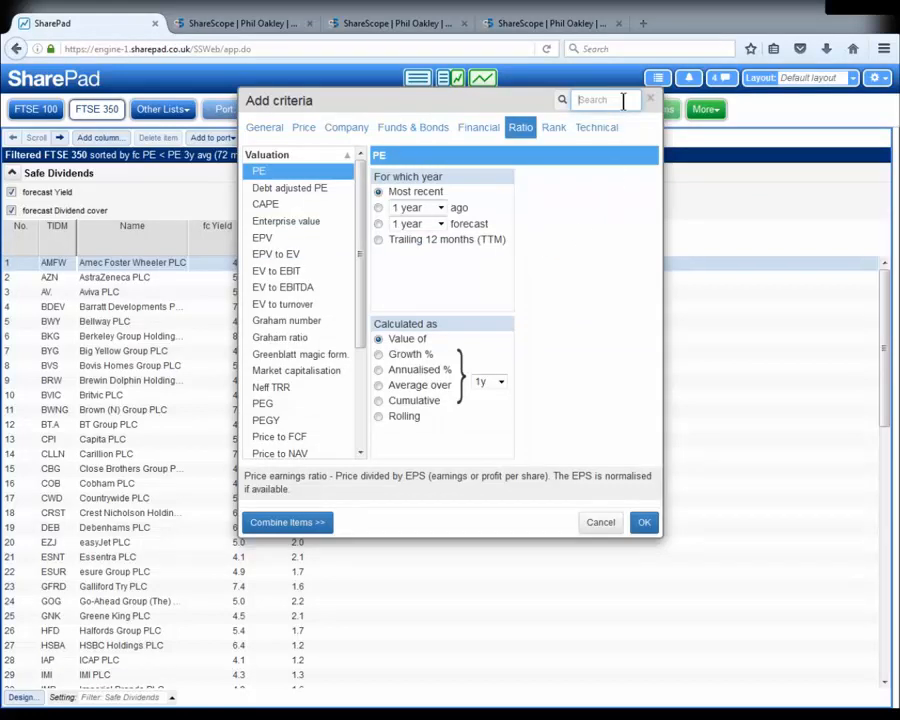
type("dividend")
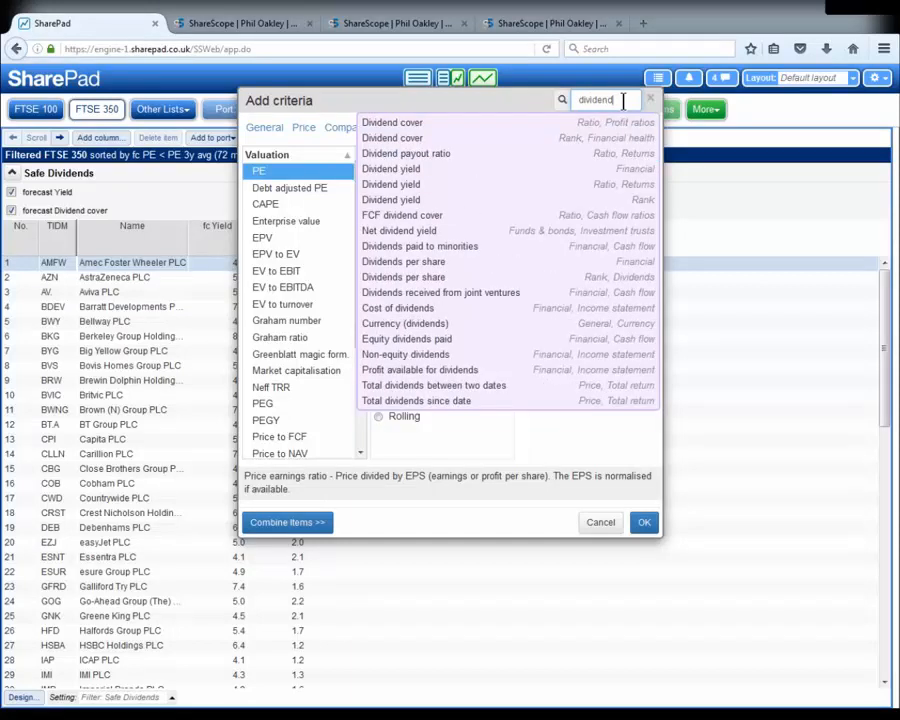
left_click(426, 264)
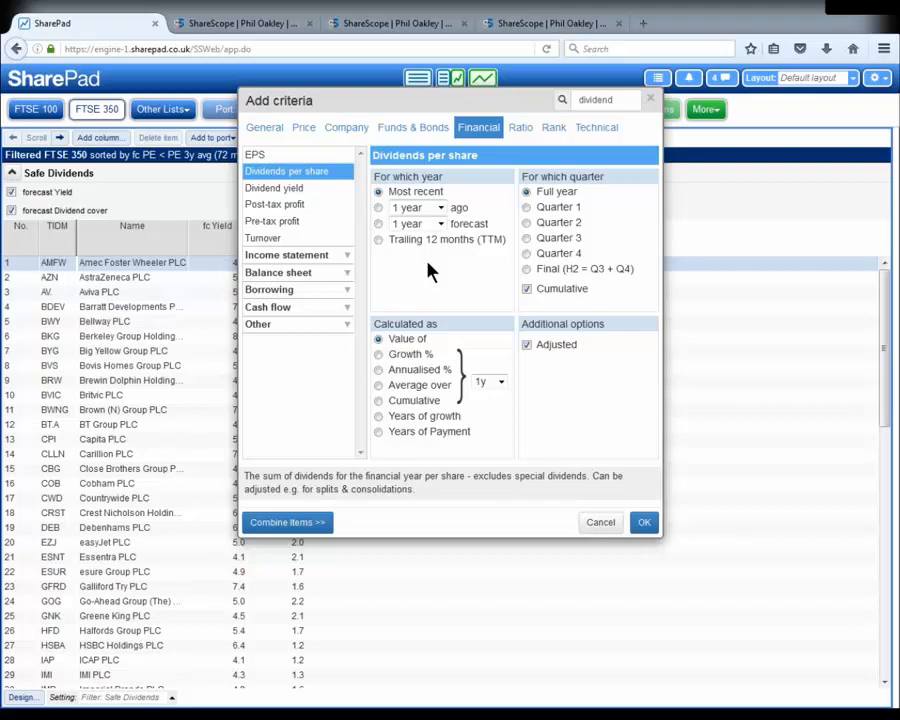
left_click(396, 435)
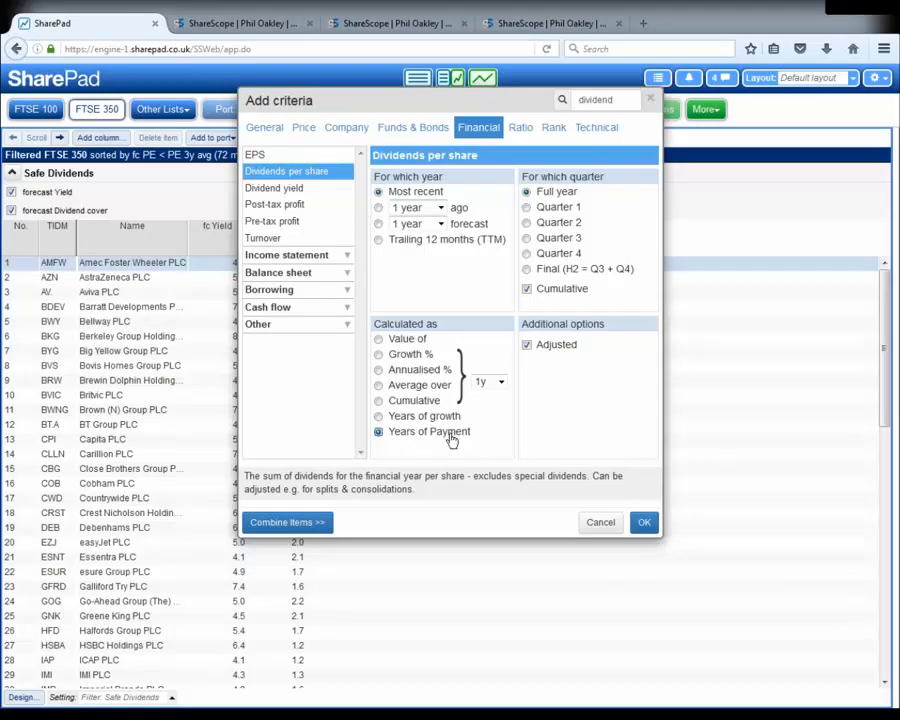
left_click(643, 521)
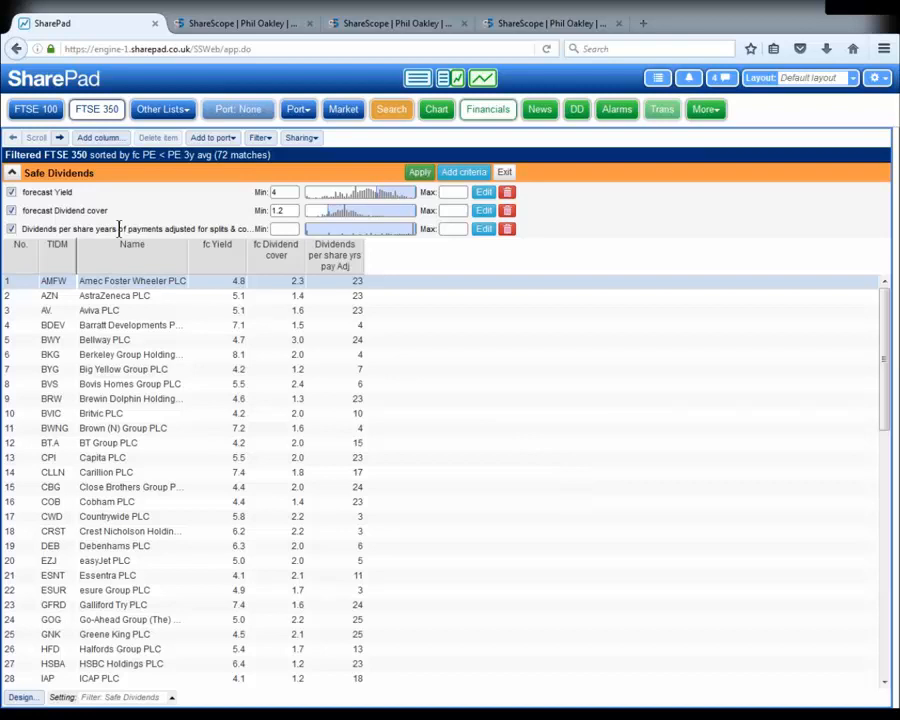
left_click(288, 229)
type("10")
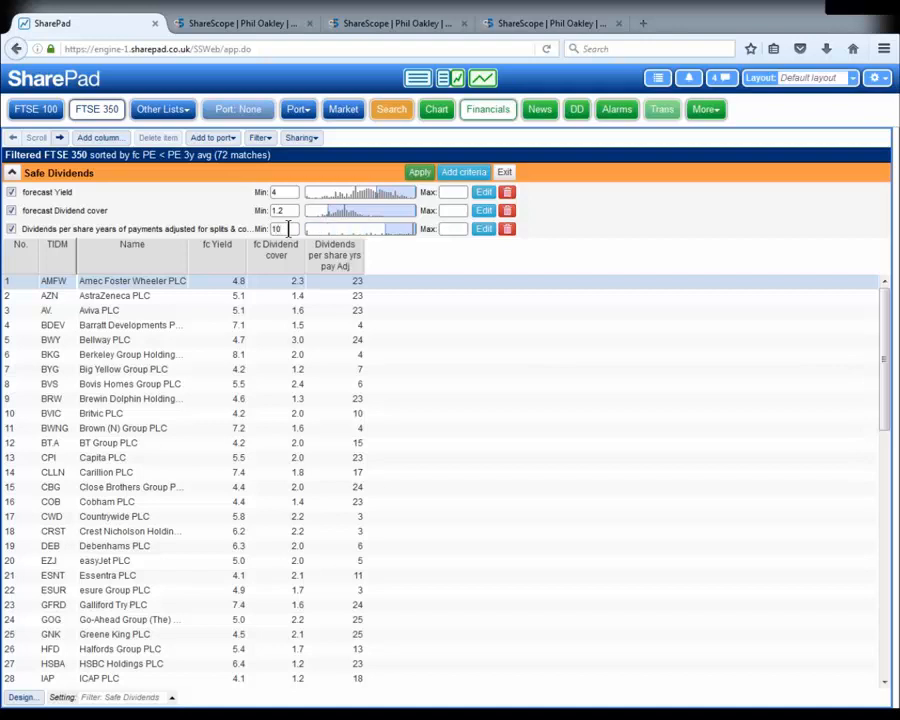
left_click(419, 173)
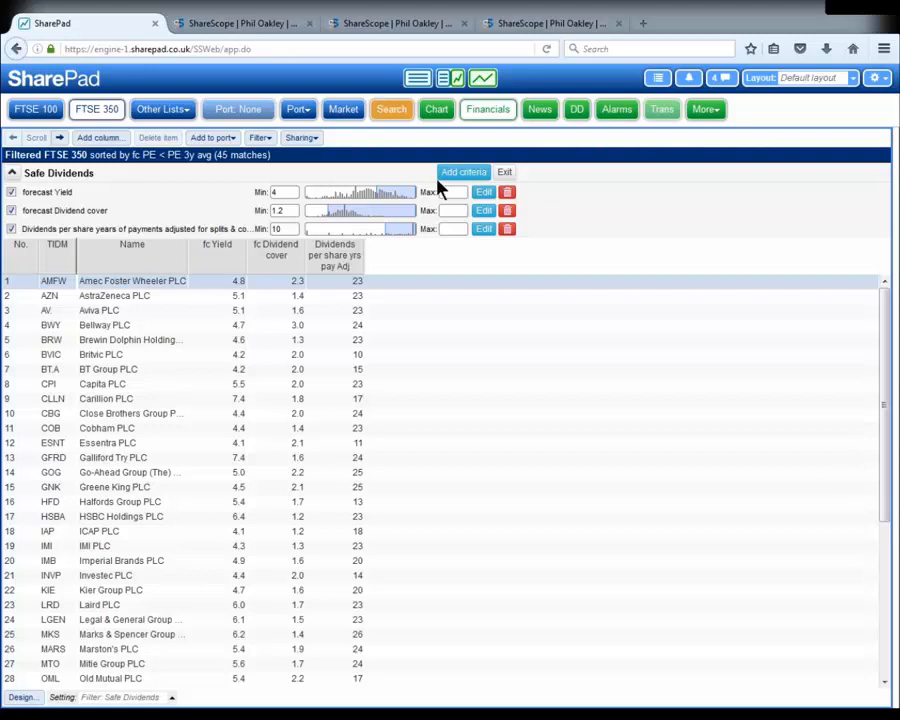
- Add a most recent Dividends per share criterion calculated as Years of growth, set its minimum to 5, and apply it
left_click(462, 173)
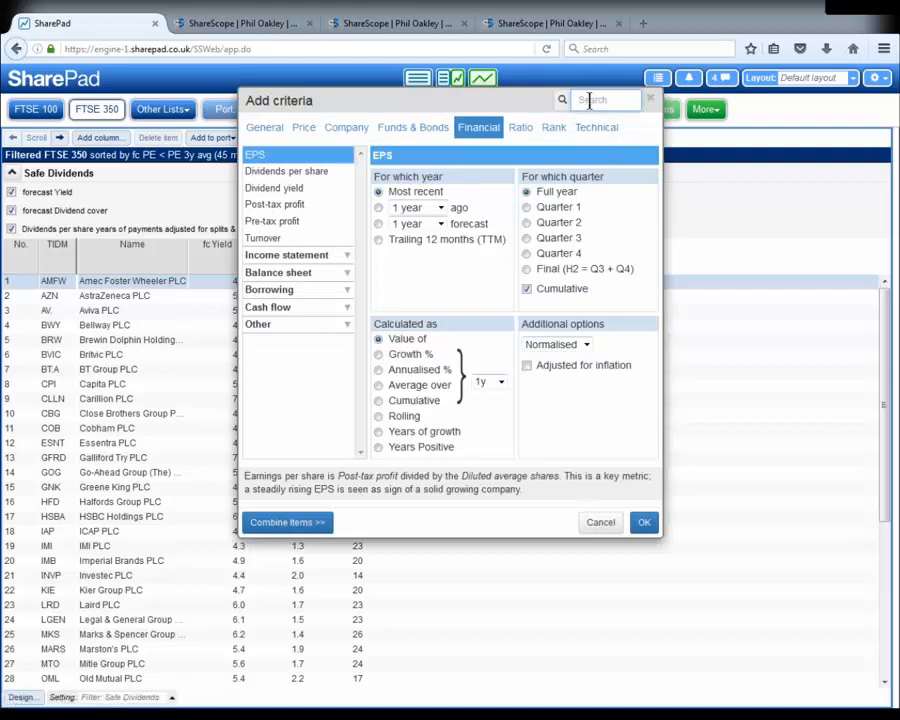
left_click(269, 176)
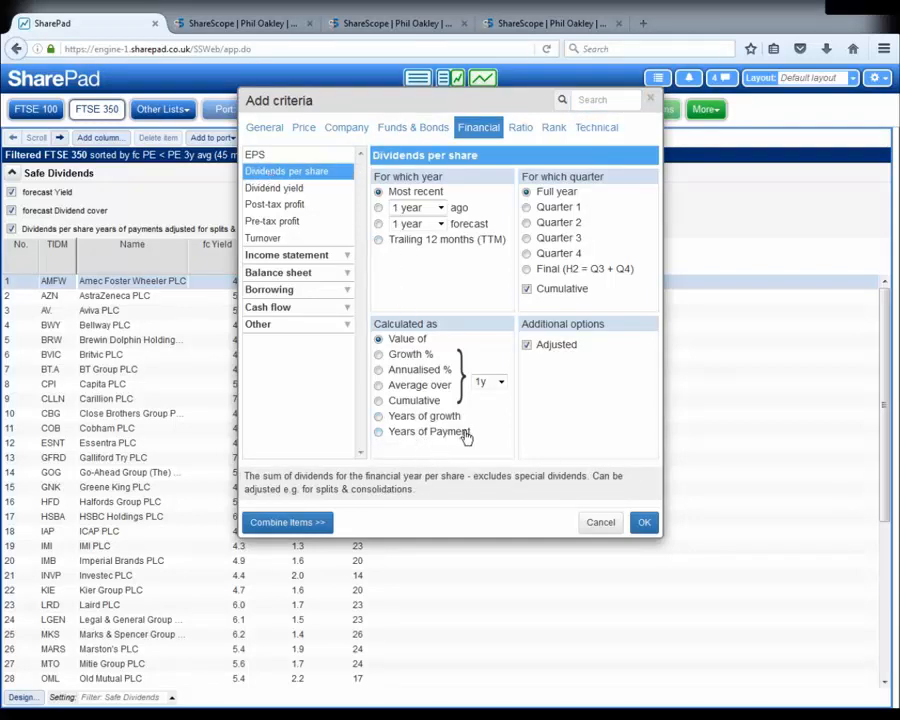
left_click(379, 416)
left_click(645, 523)
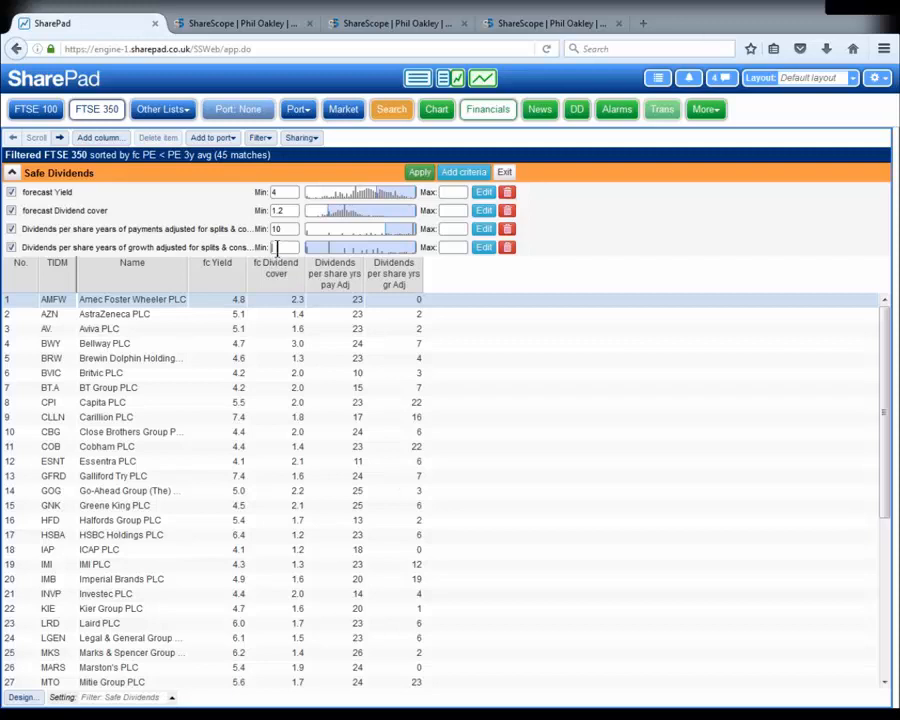
type("5")
left_click(419, 173)
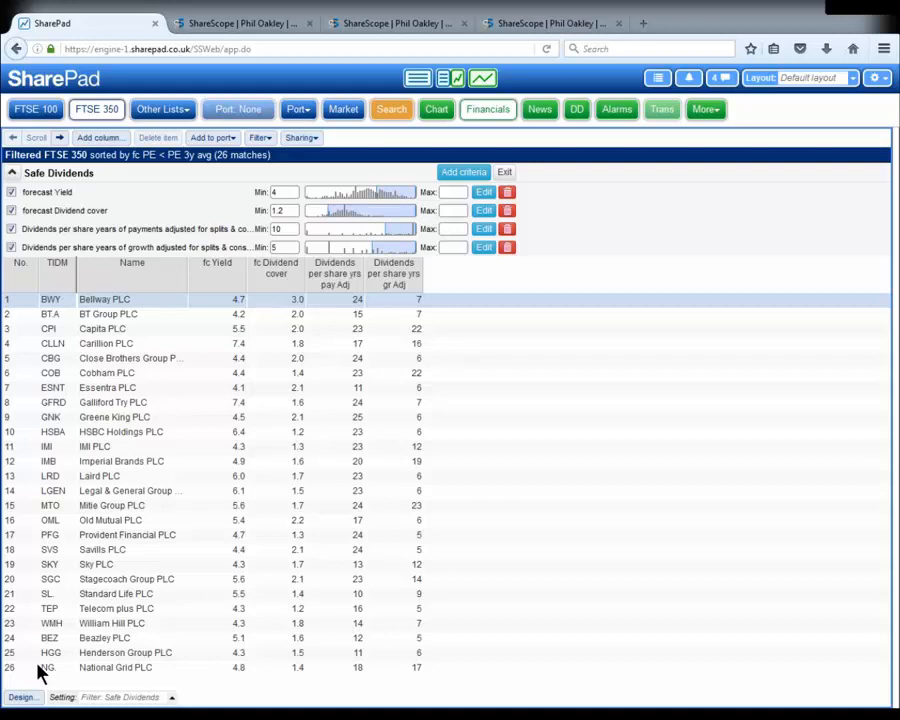
- Add a 1-year forecast Dividends per share criterion calculated as 1y Growth %, set its minimum to 2, and apply it
left_click(451, 174)
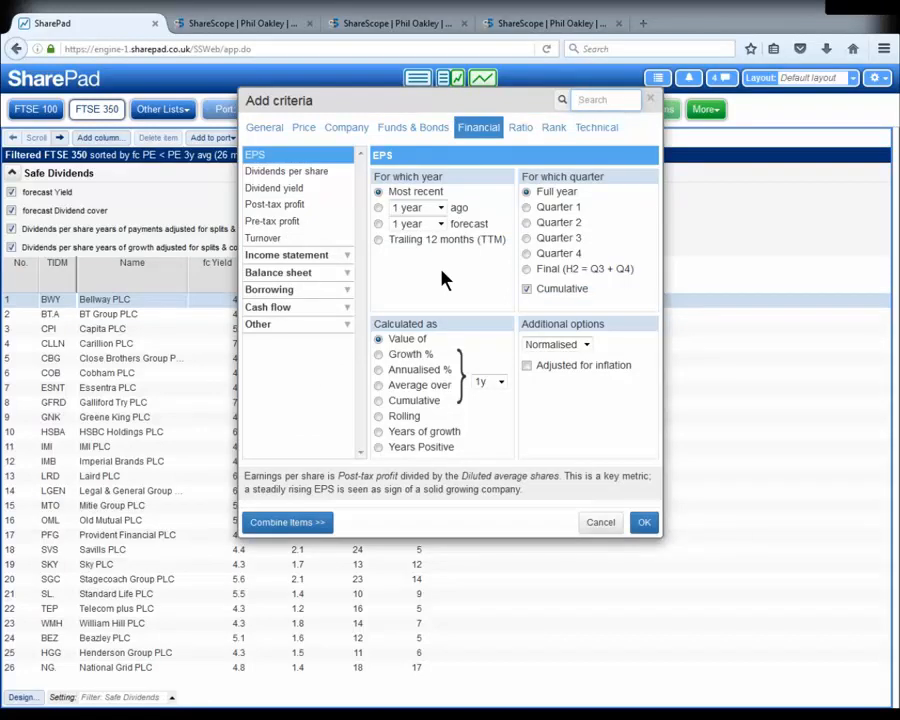
left_click(293, 173)
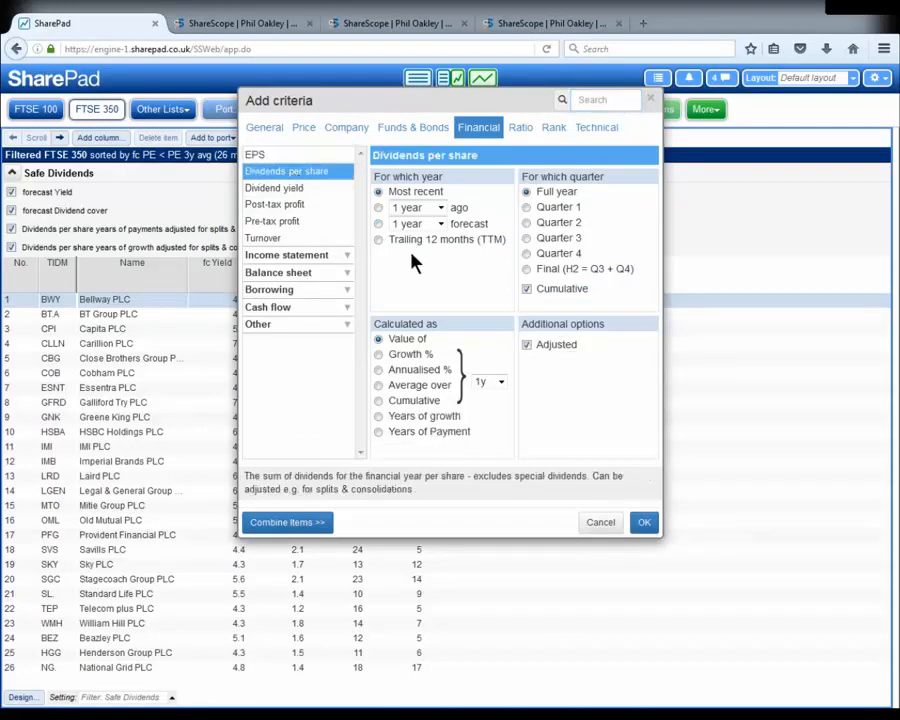
left_click(378, 224)
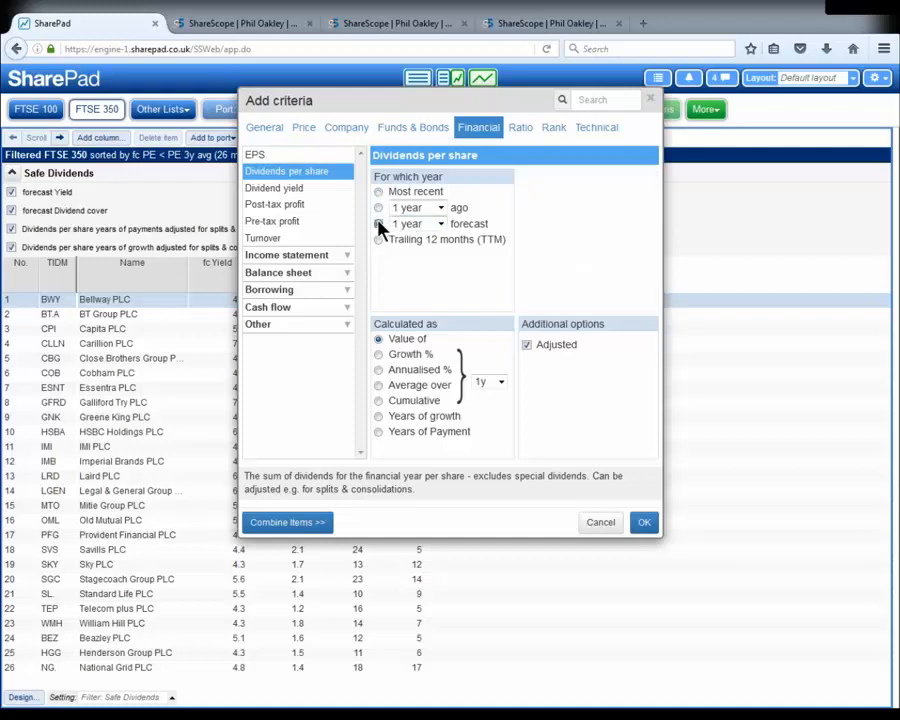
left_click(379, 356)
left_click(644, 523)
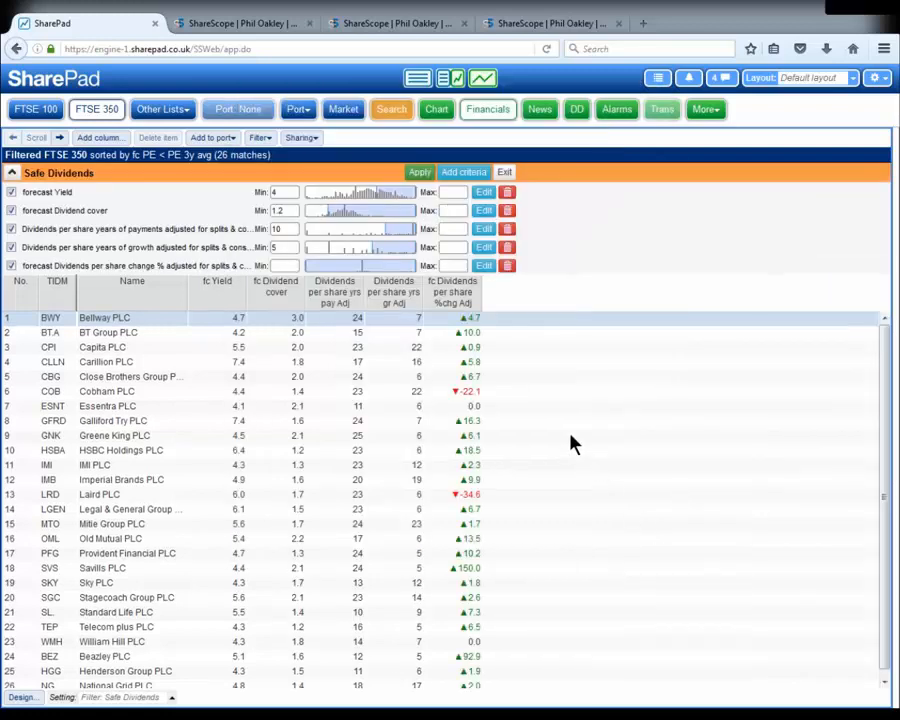
left_click(284, 263)
type("2")
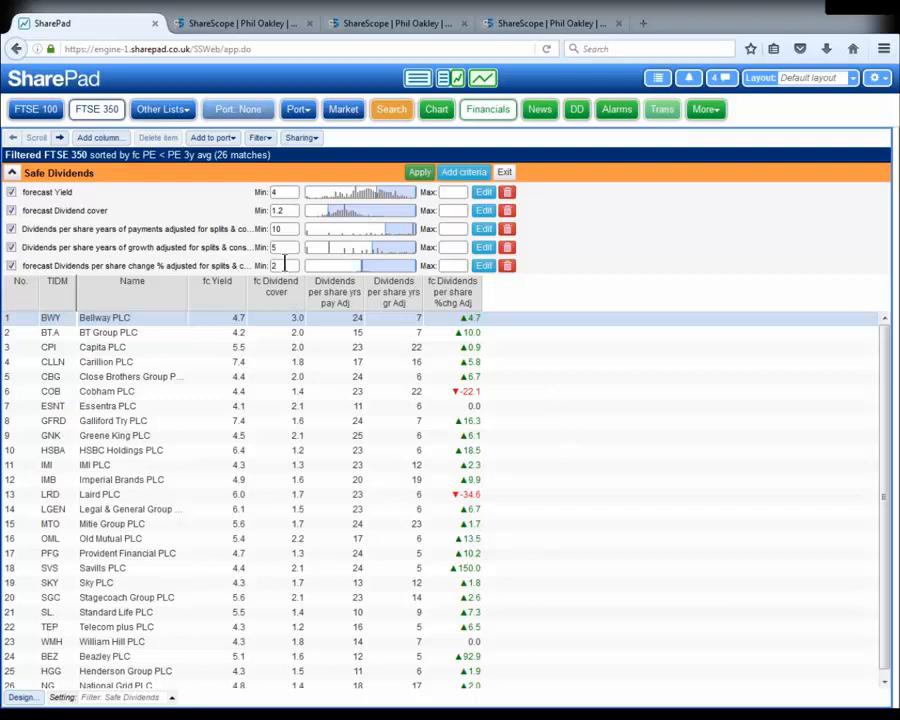
left_click(418, 175)
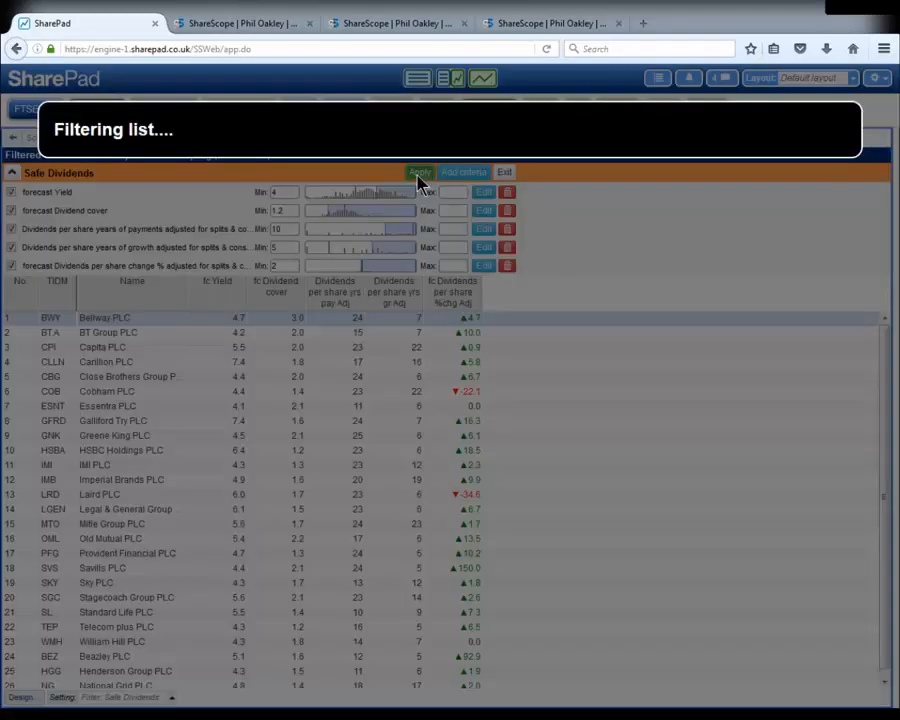
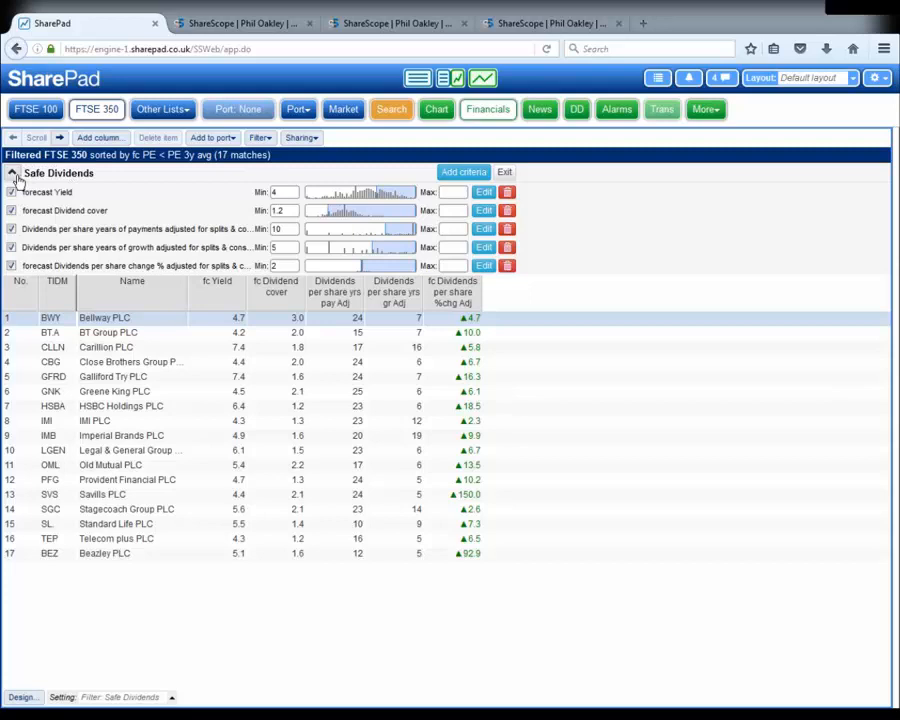
- Collapse and re-expand the Safe Dividends criteria to view the filtered FTSE 350 list with and without them
left_click(13, 174)
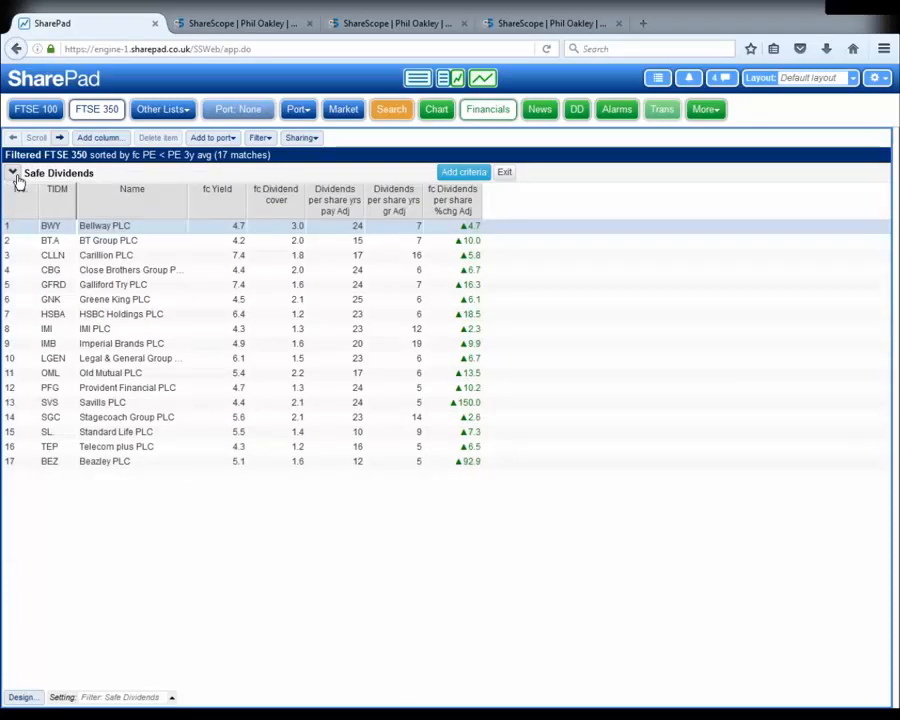
left_click(13, 174)
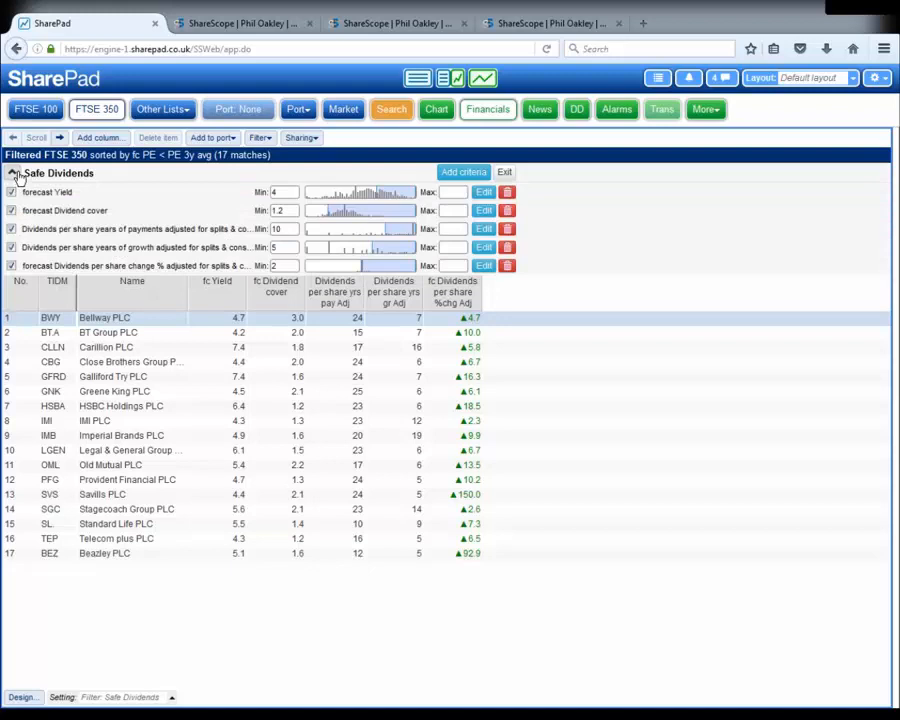
left_click(13, 174)
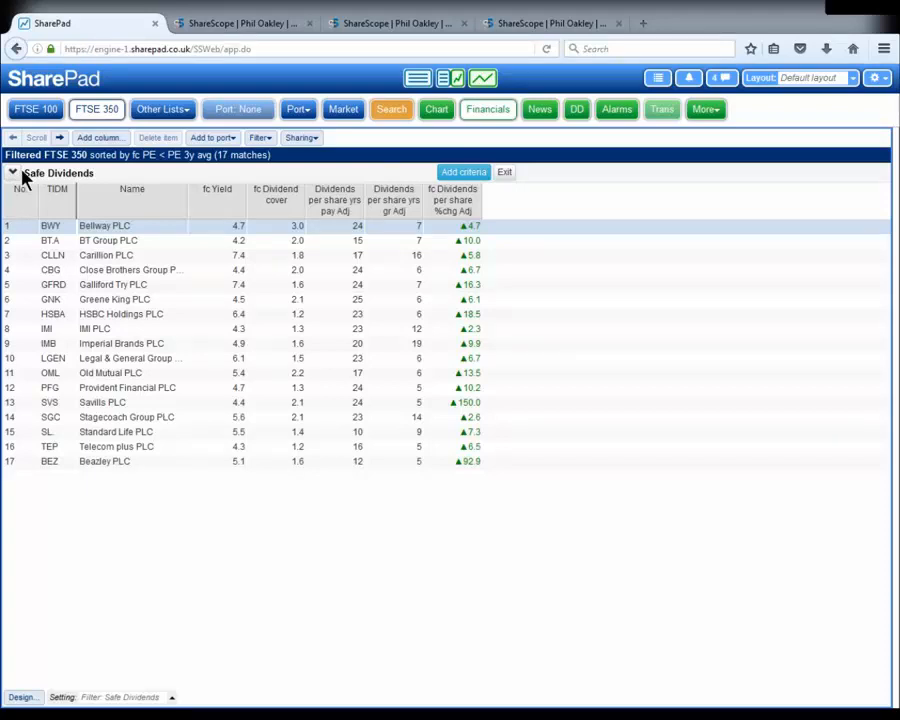
left_click(13, 173)
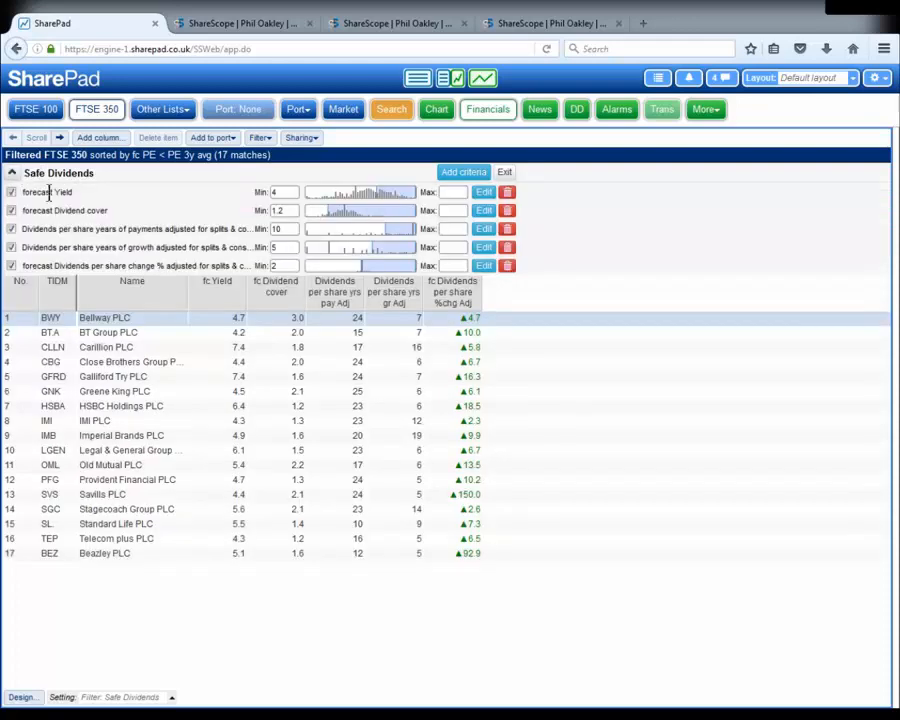
left_click(12, 173)
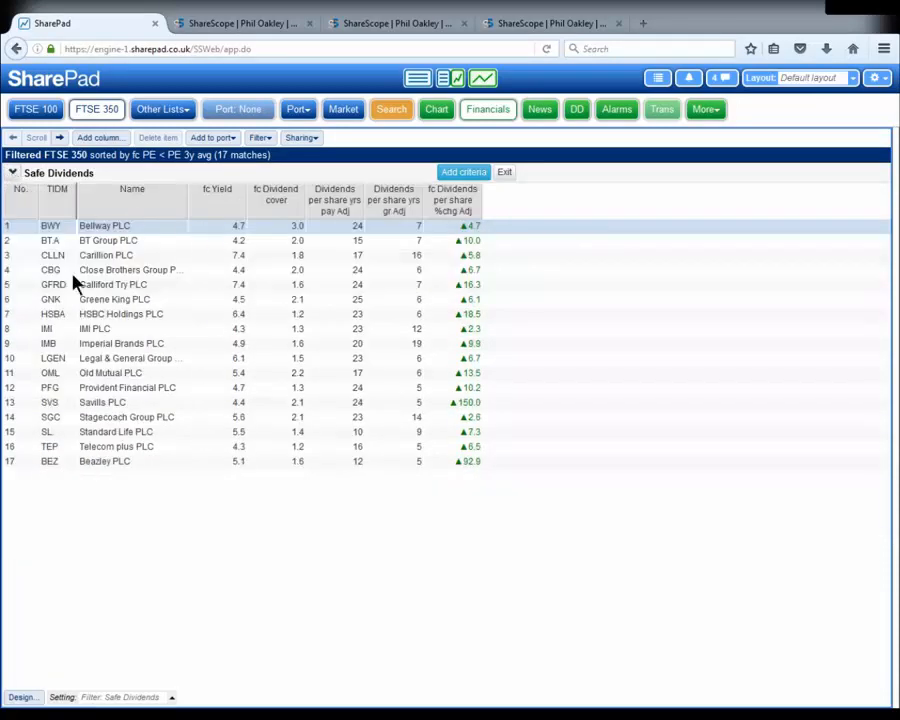
left_click(12, 173)
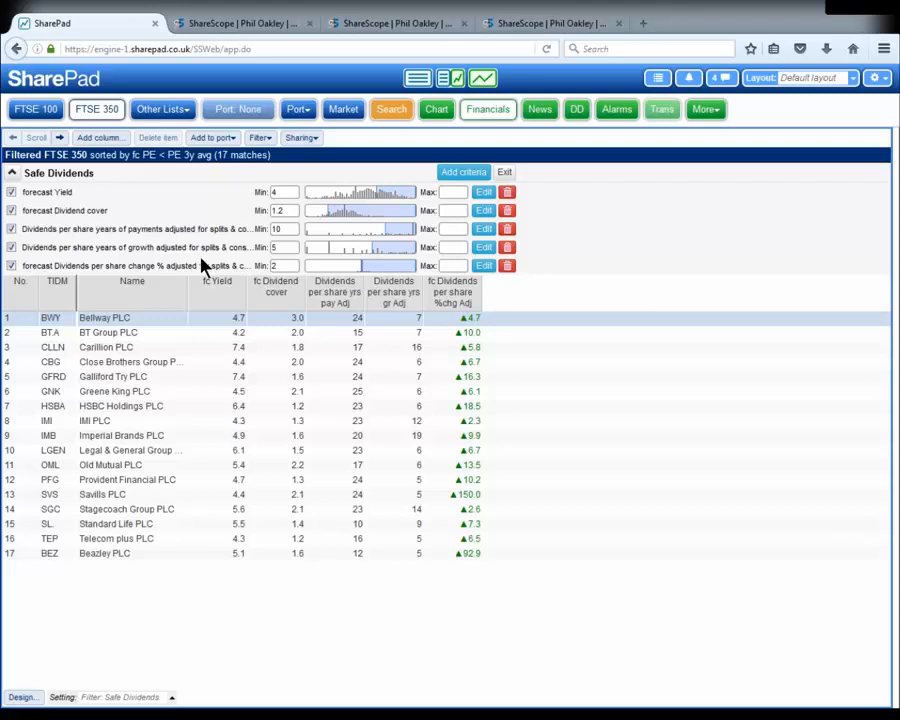
left_click(13, 175)
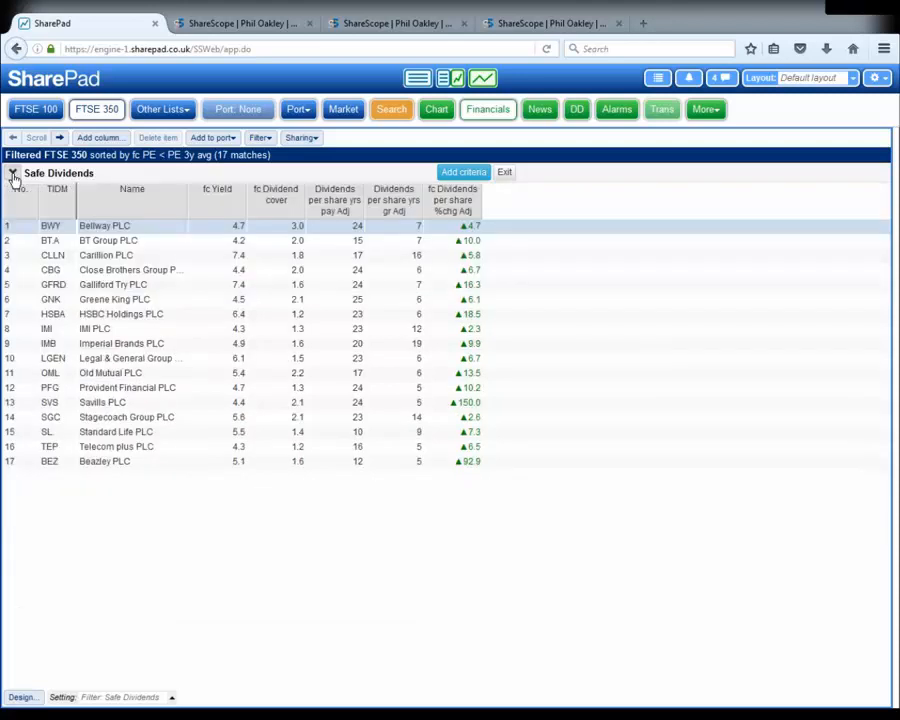
left_click(13, 175)
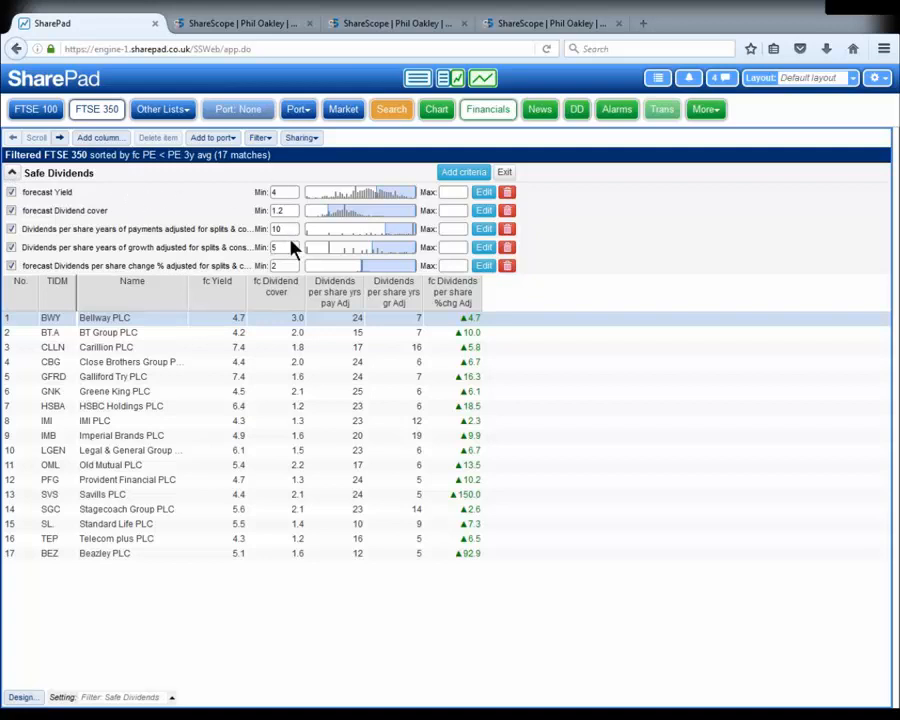
- Lock the Safe Dividends filter against further changes to its criteria
left_click(262, 139)
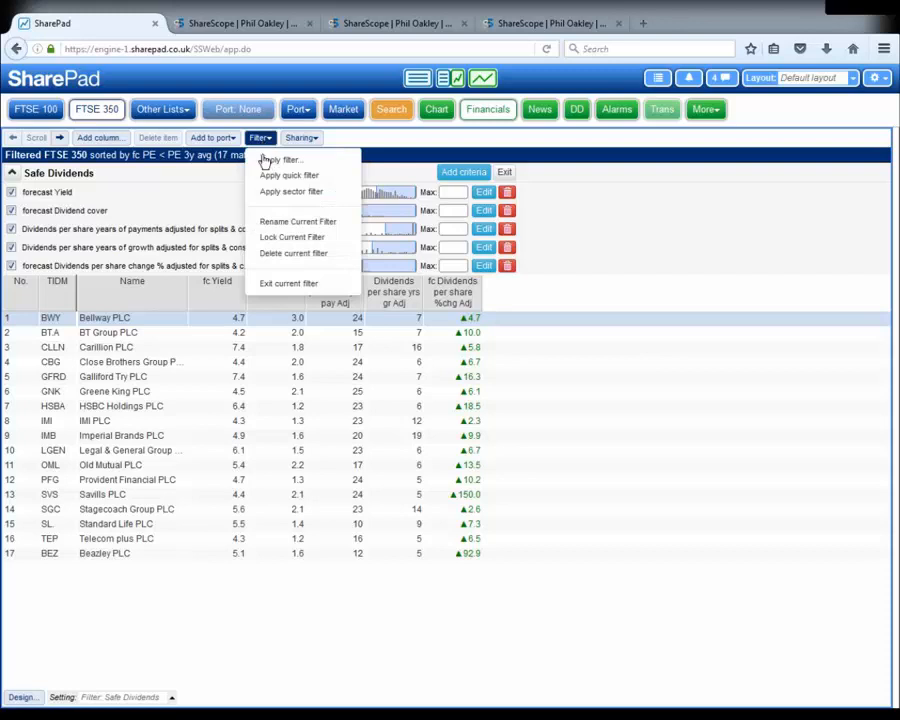
left_click(305, 242)
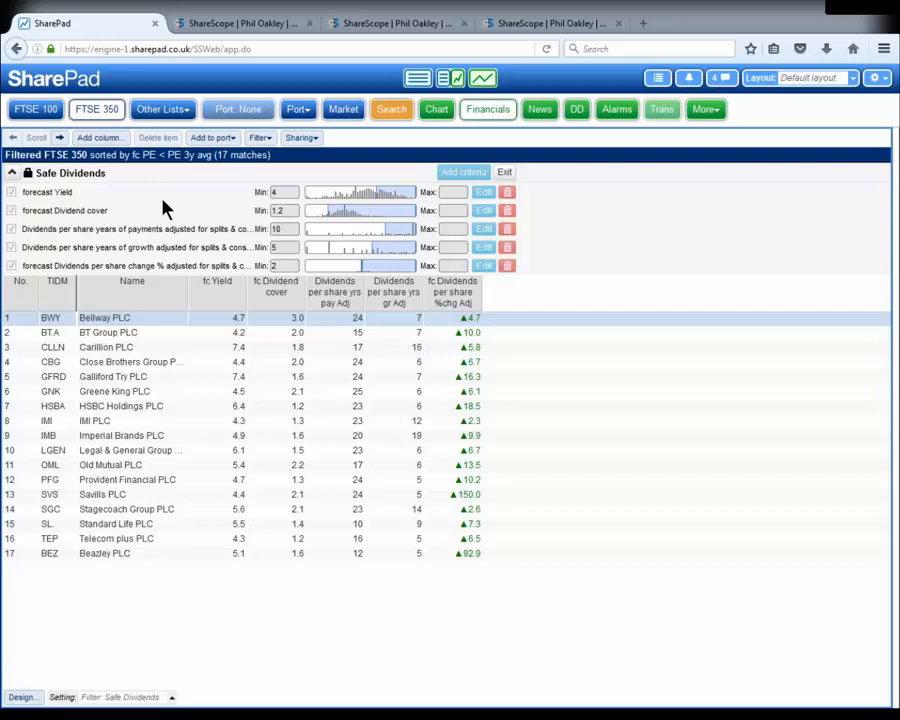
- Create a new filter named Safe Shares and apply it to the FTSE 350 list
left_click(263, 139)
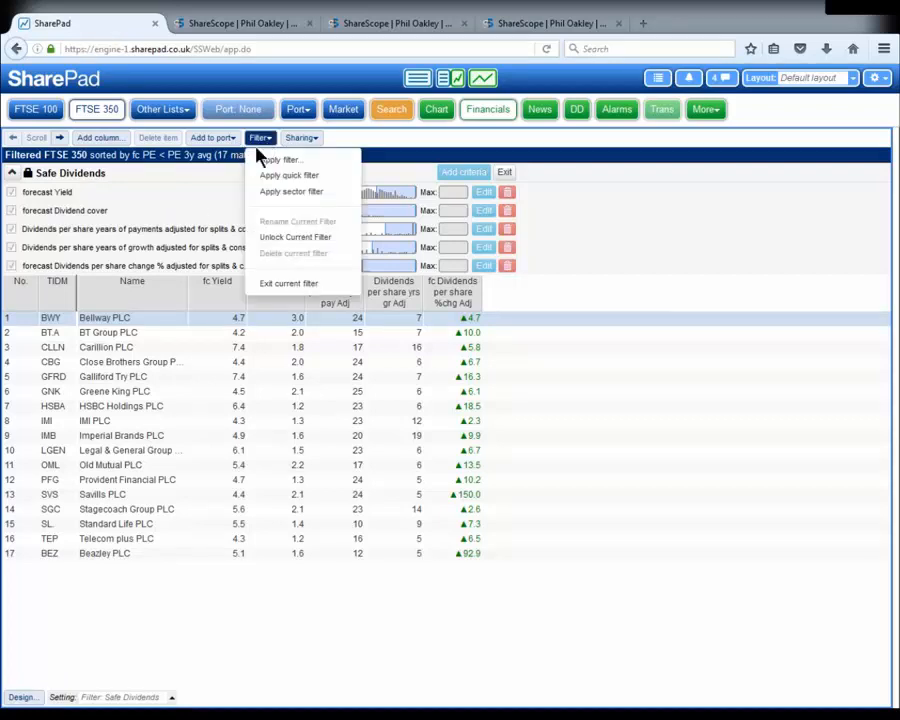
left_click(272, 160)
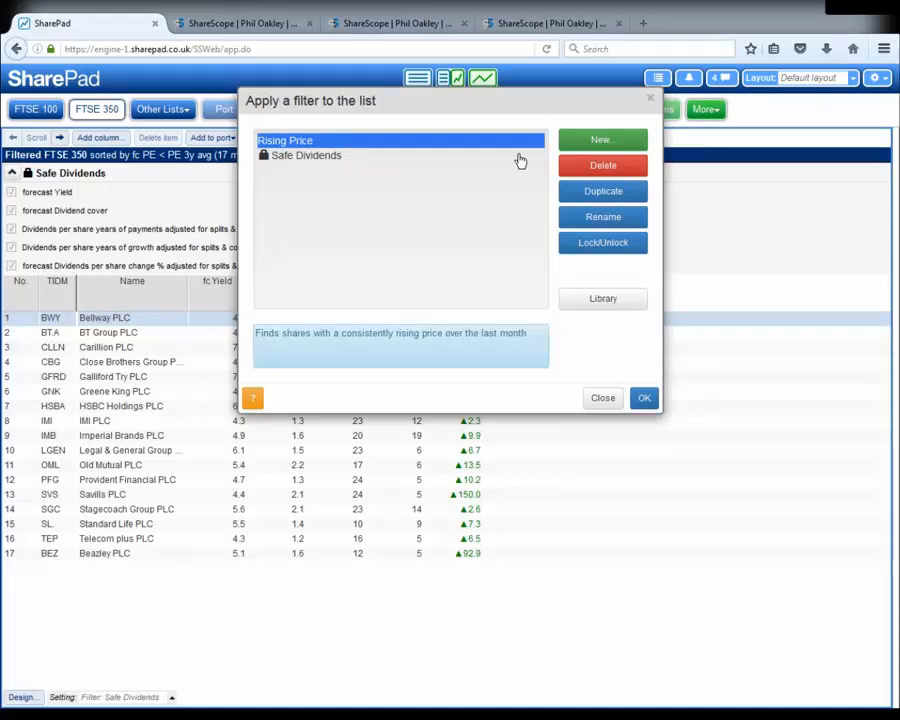
left_click(581, 145)
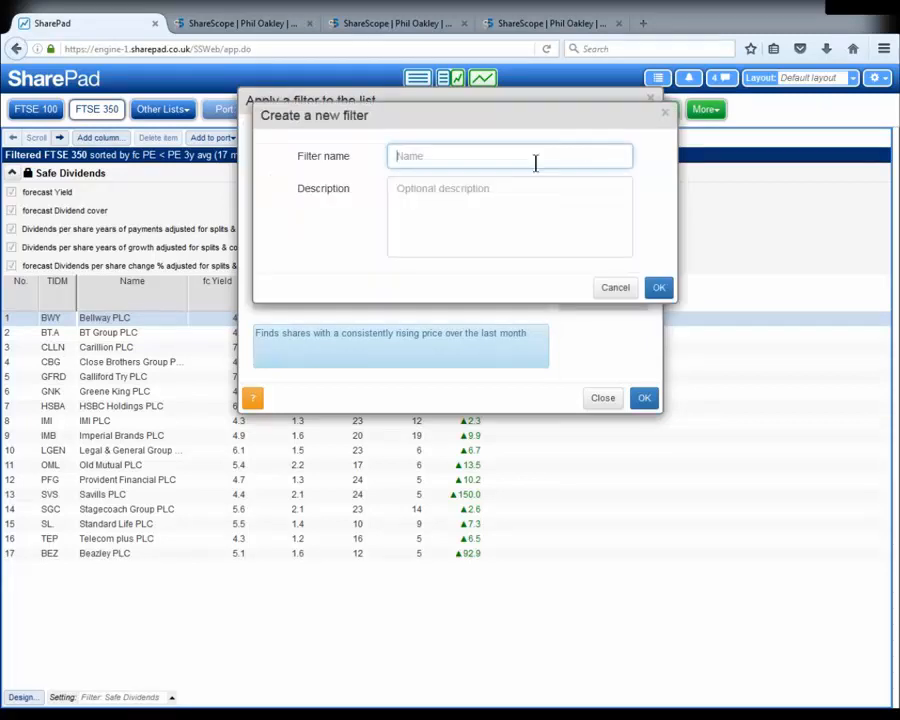
type("A")
key("BackSpace")
type("Safe Shares")
left_click(657, 287)
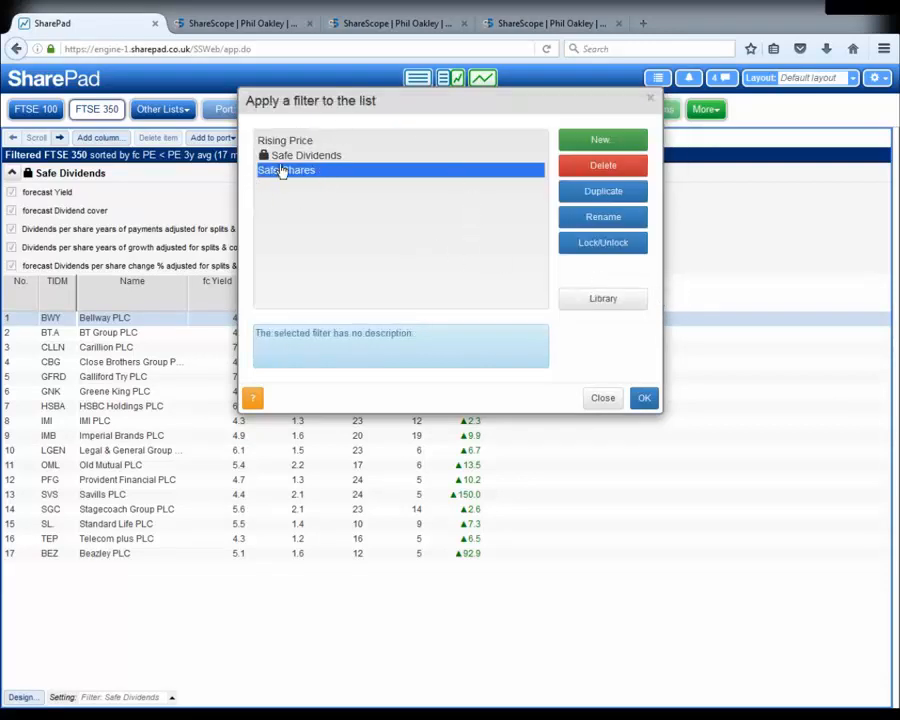
left_click(644, 398)
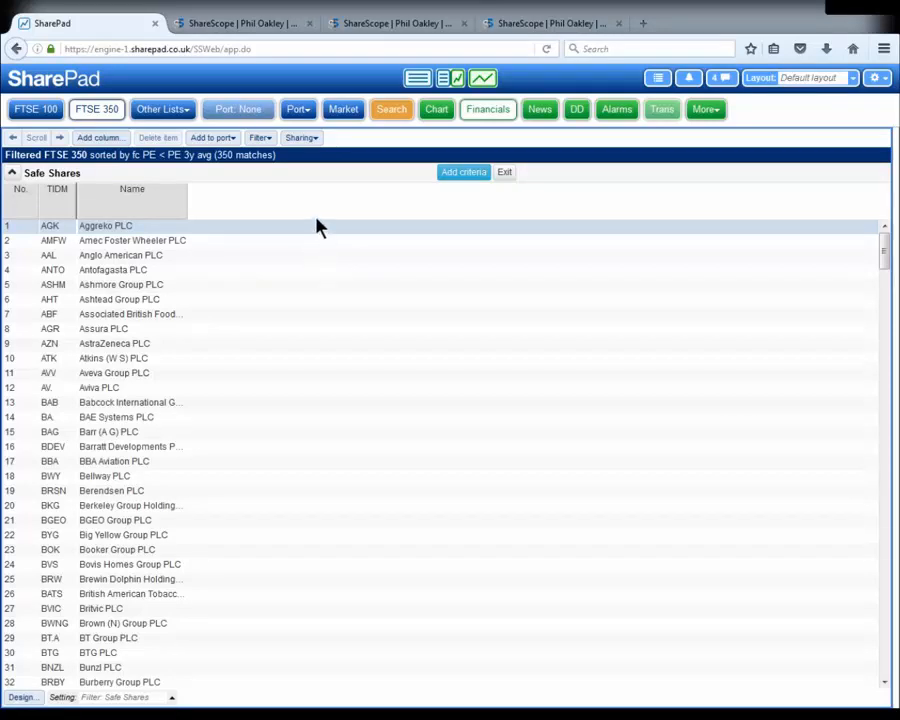
- Add a most recent Debt to capital criterion, calculated as Value of, to the Safe Shares filter
left_click(464, 173)
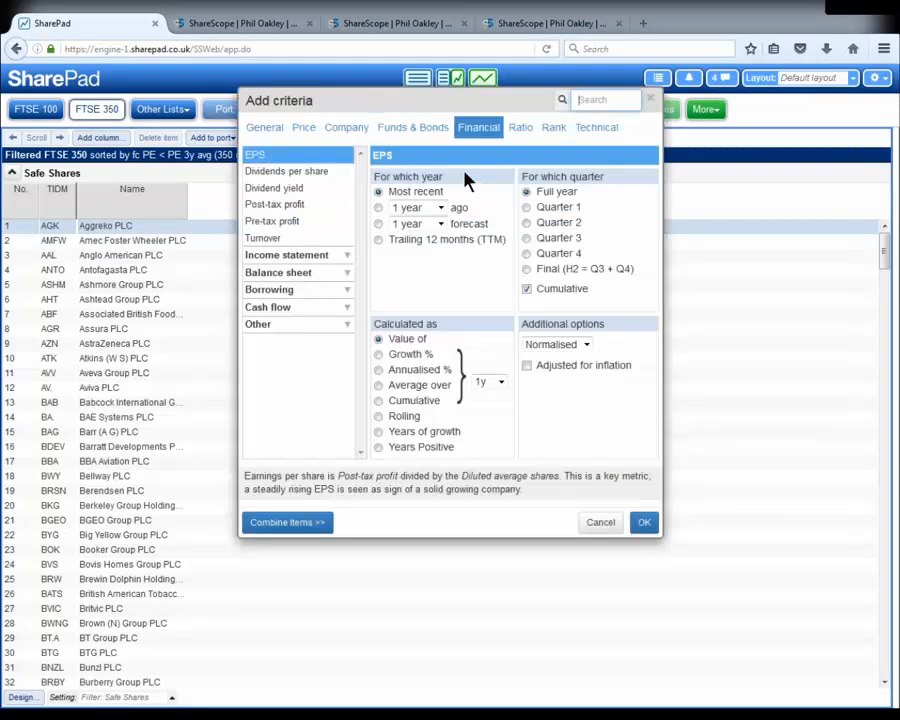
left_click(597, 100)
type("debt")
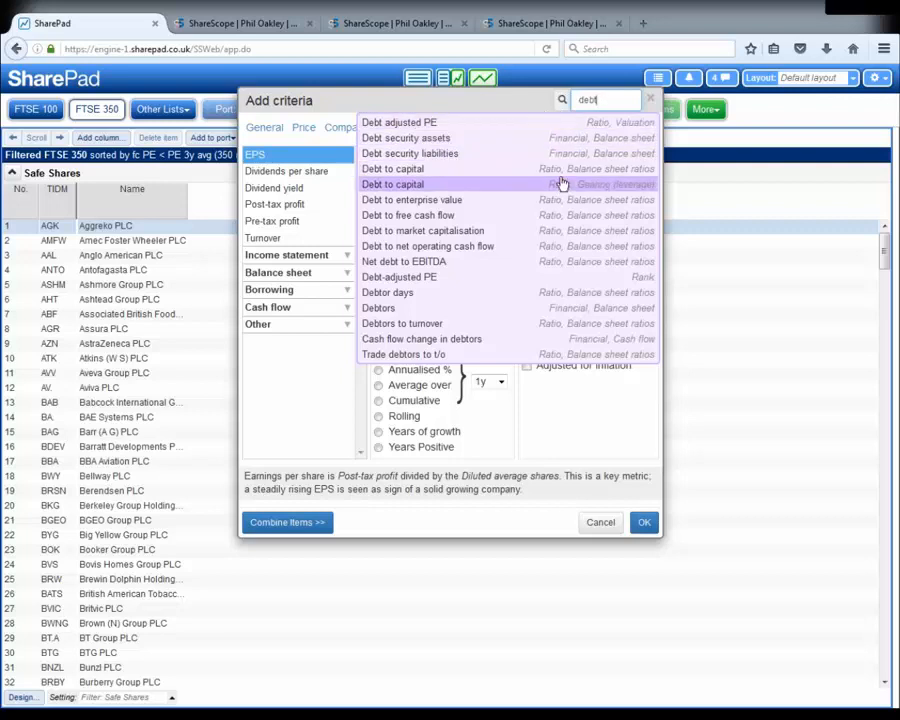
left_click(555, 172)
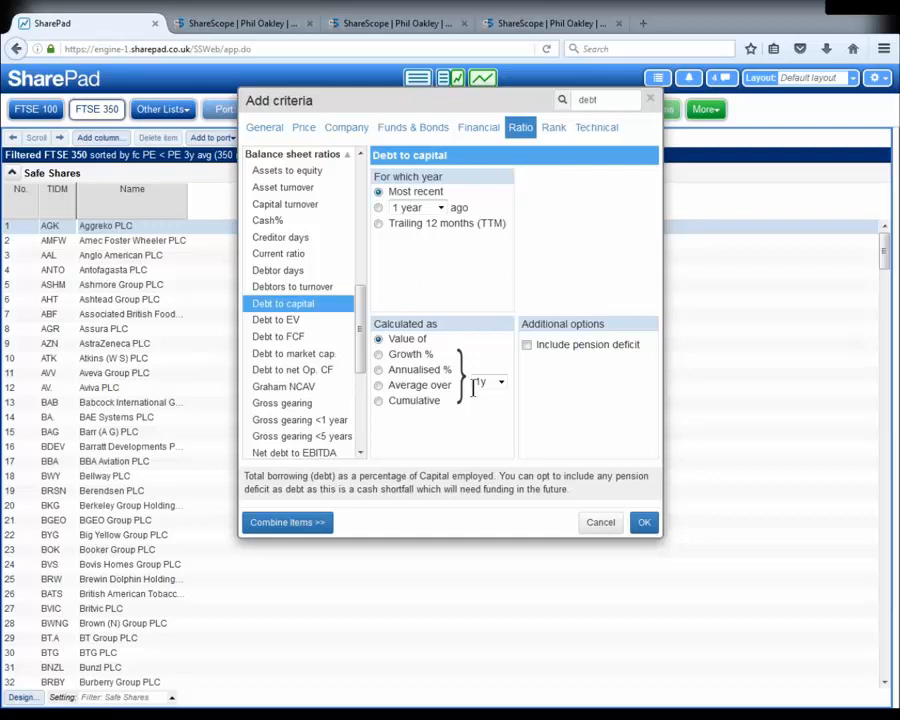
left_click(644, 524)
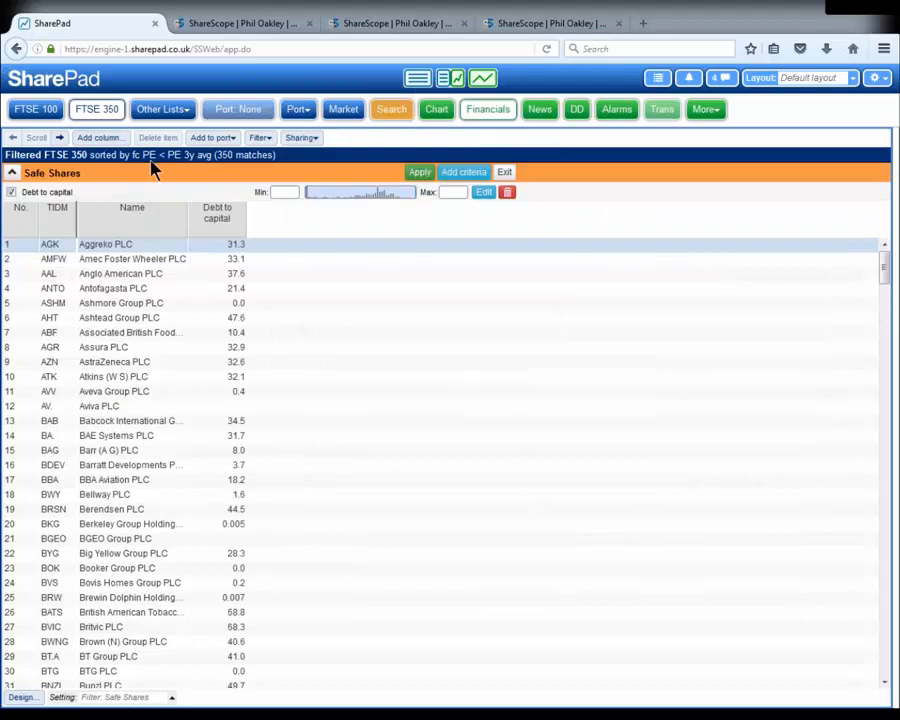
- Set the Debt to capital criterion's maximum to 20 and apply the filter
left_click(12, 192)
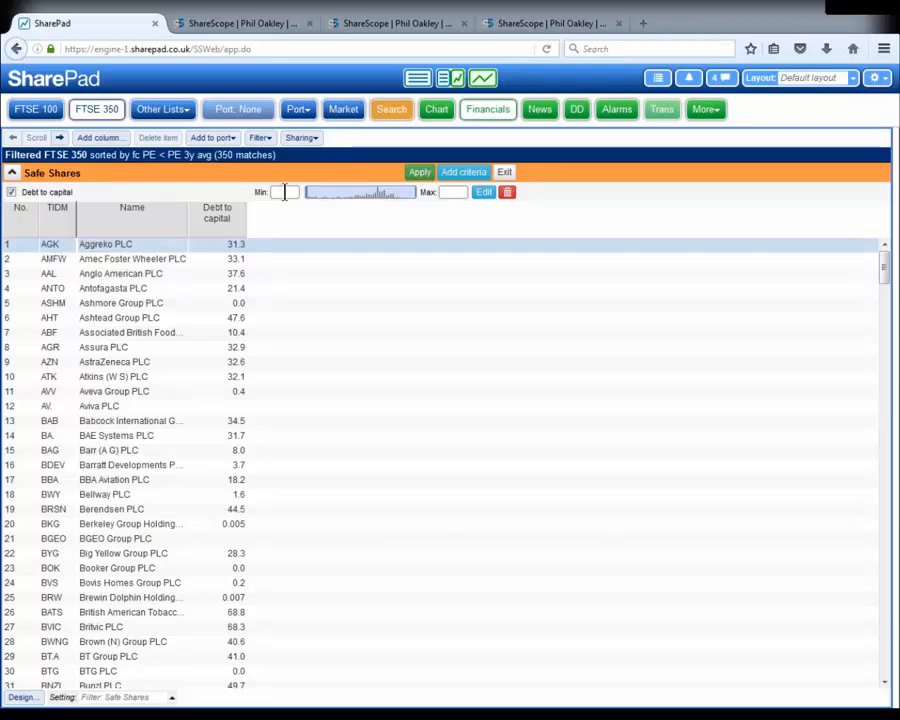
left_click(458, 195)
type("20")
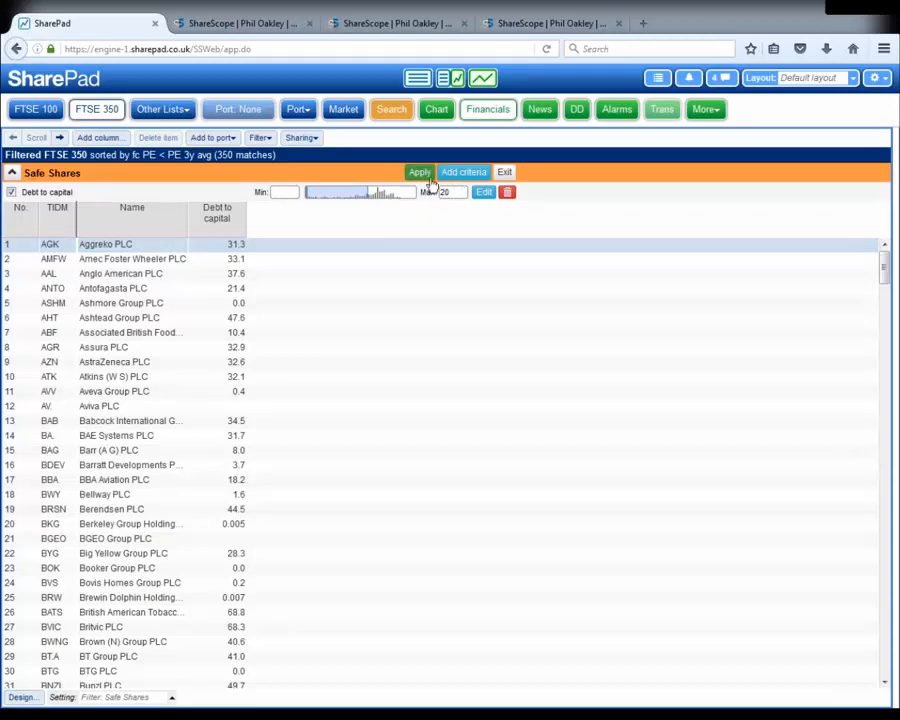
left_click(427, 178)
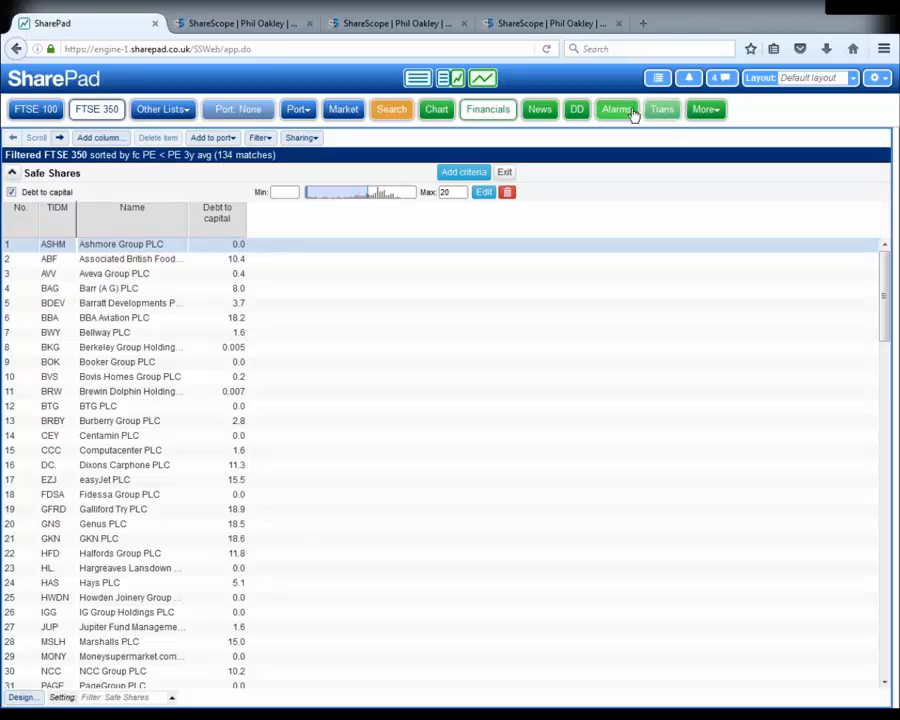
- Open SharePad's online Training zone and look through its tutorials on basics, lists, charting, financial data, filtering and portfolios
left_click(877, 79)
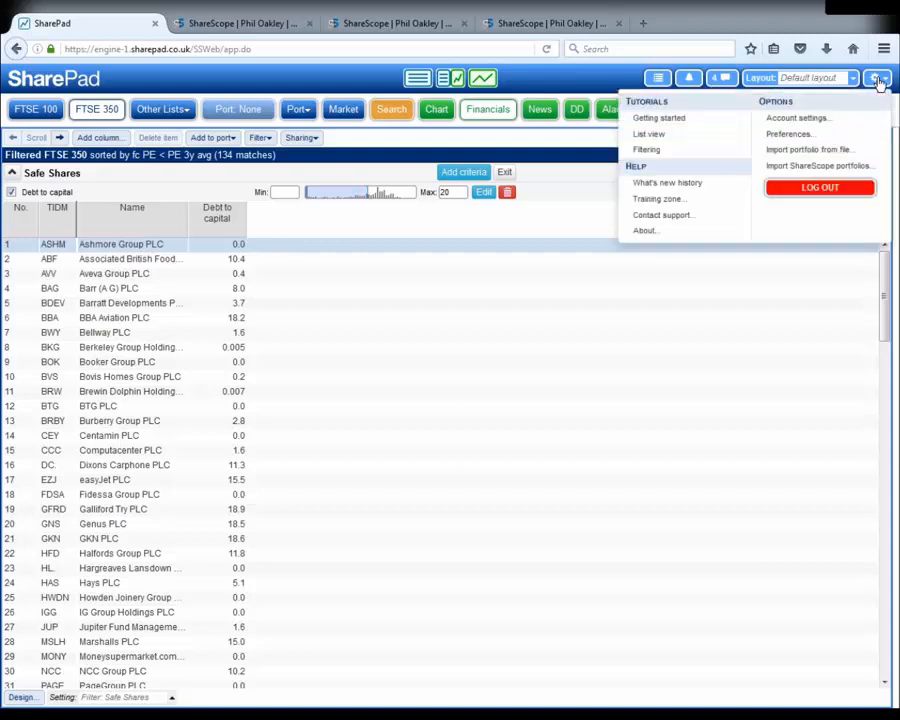
left_click(689, 207)
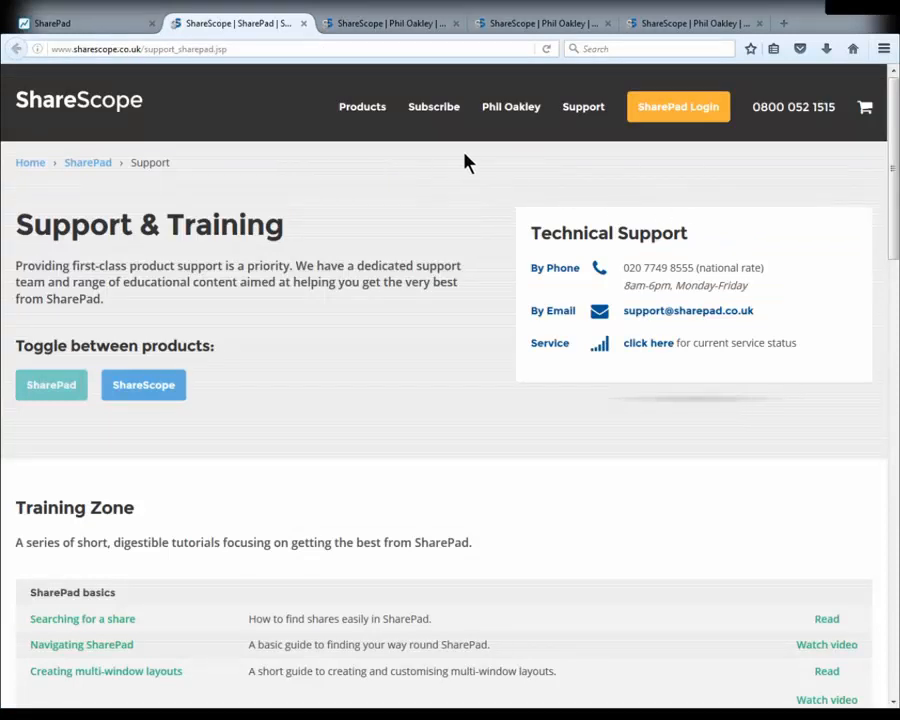
scroll(402, 240, "down", 3)
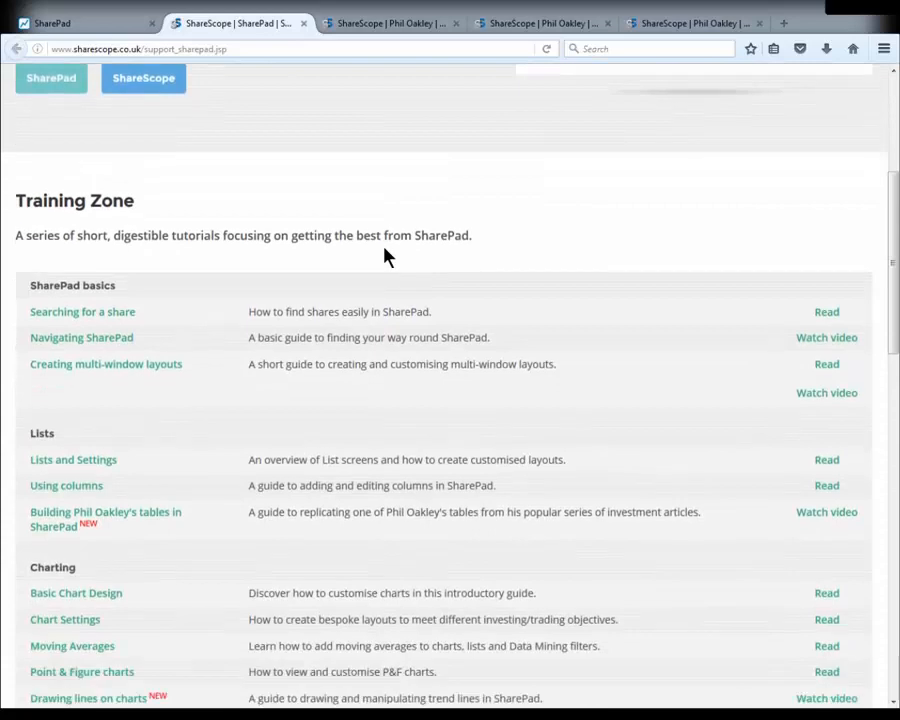
scroll(388, 257, "down", 6)
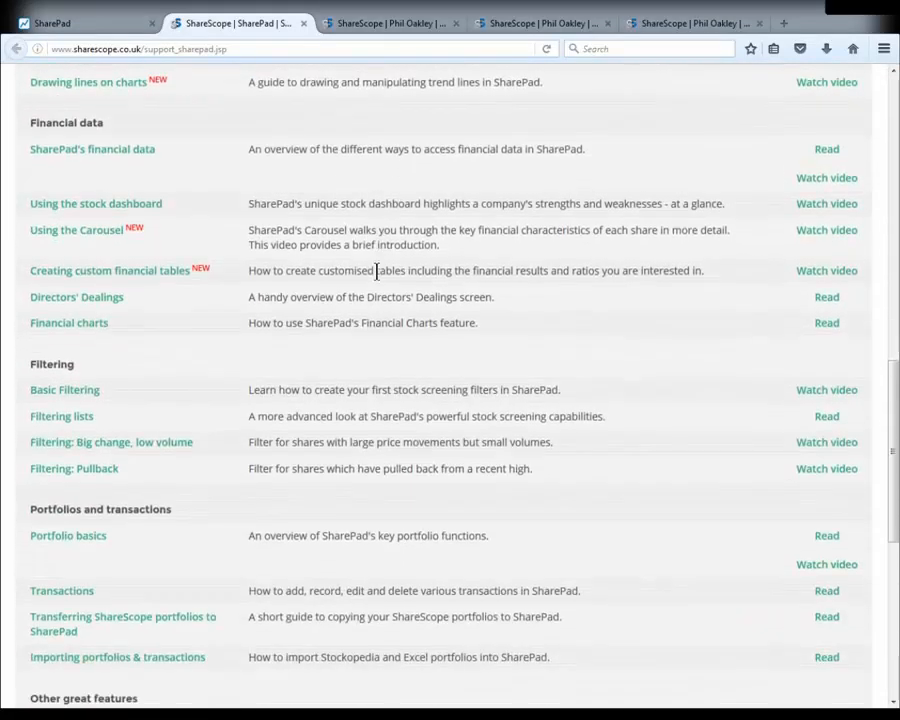
scroll(377, 270, "down", 2)
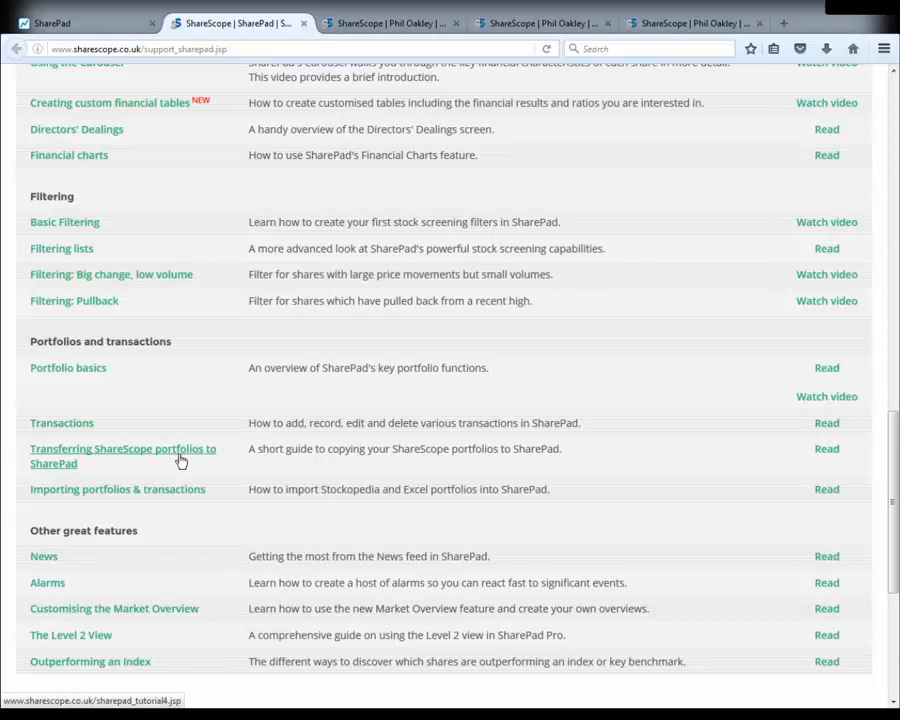
scroll(181, 459, "up", 1)
scroll(183, 461, "up", 15)
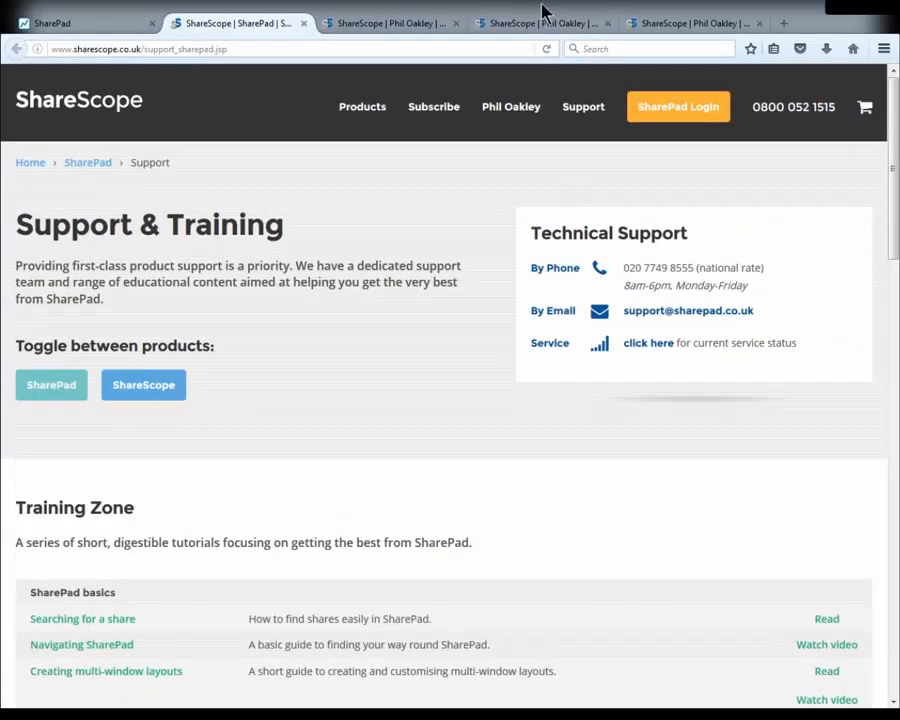
- Return to SharePad, apply the saved Safe Dividends filter, and change the filtered list to US 500
left_click(100, 22)
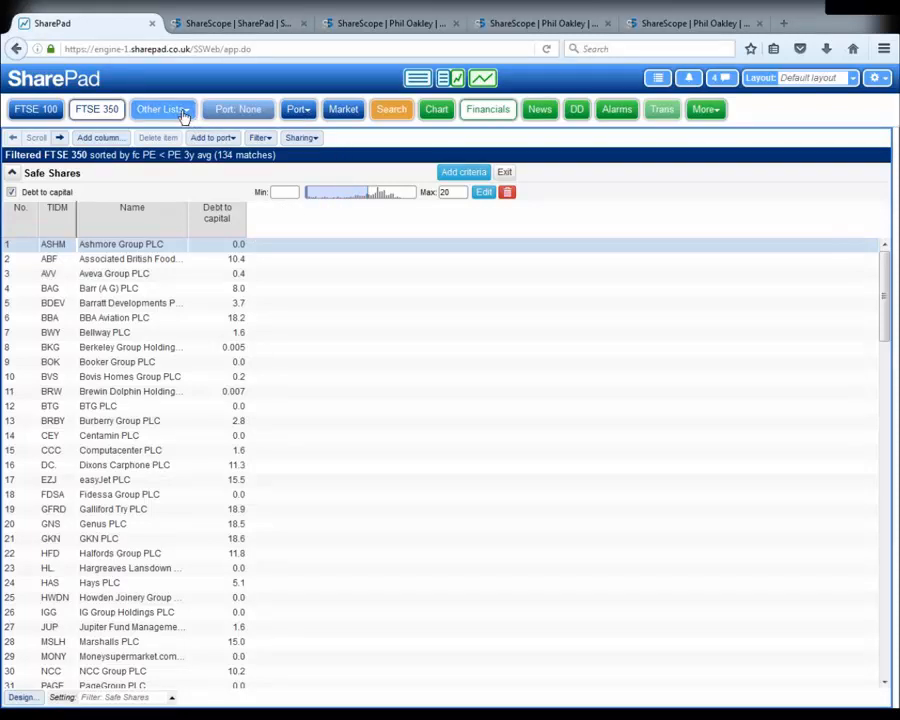
left_click(260, 137)
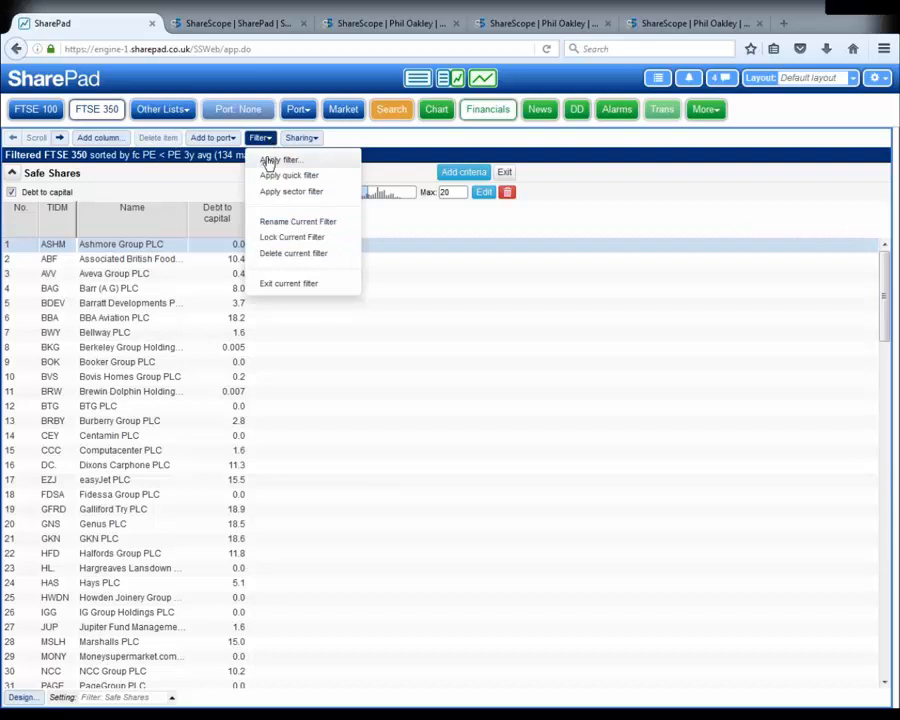
left_click(267, 159)
left_click(303, 158)
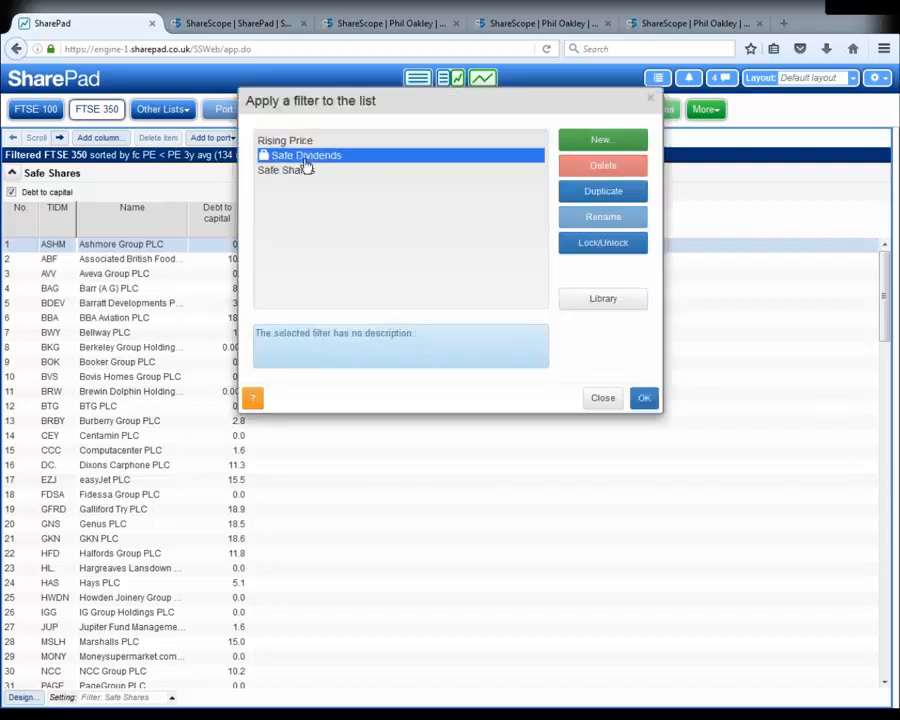
left_click(642, 400)
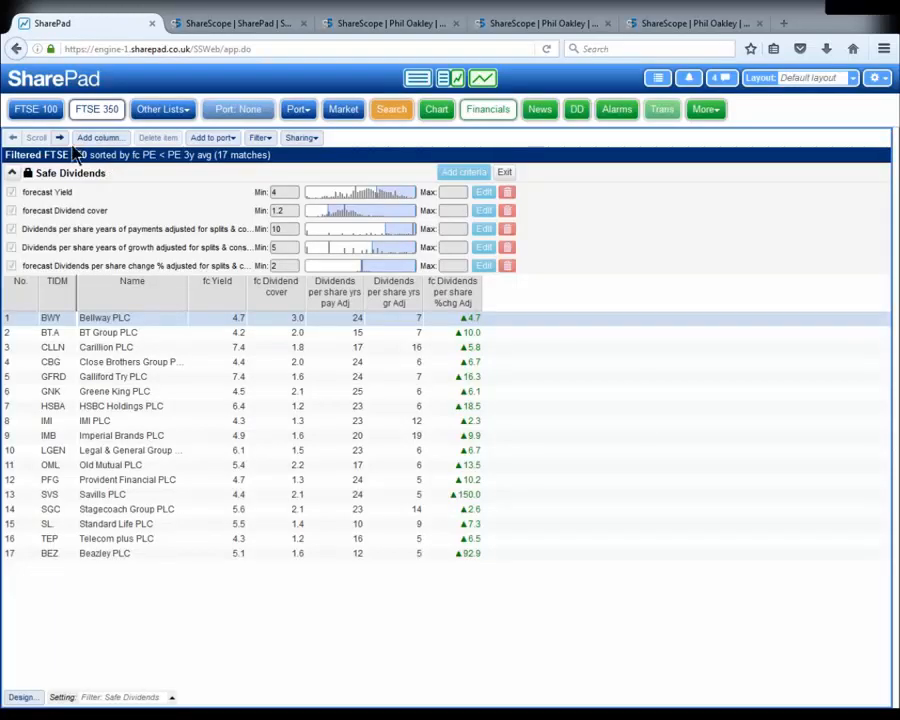
left_click(160, 109)
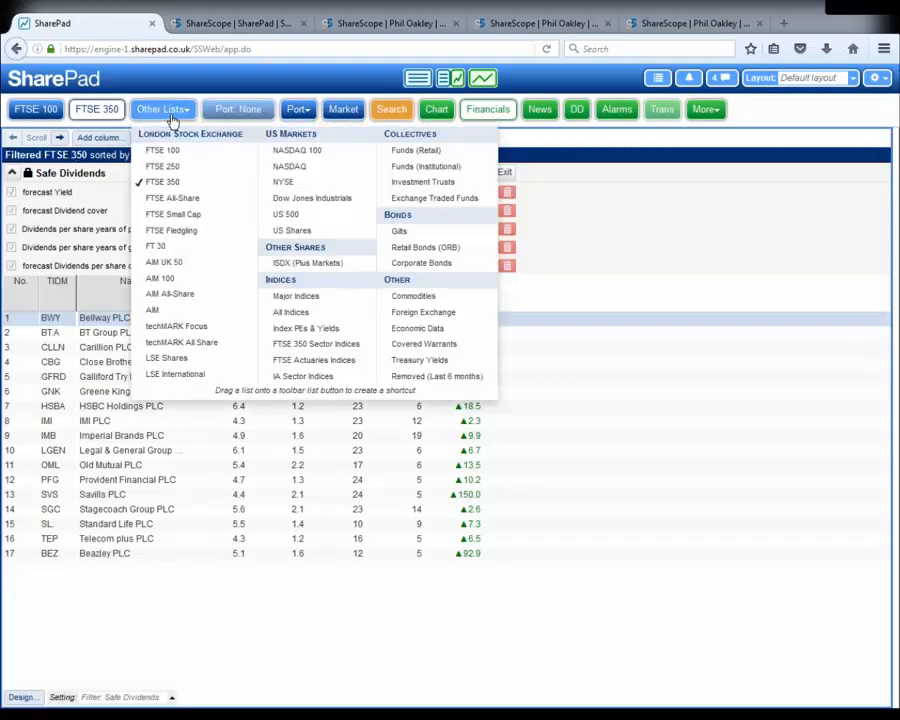
left_click(290, 215)
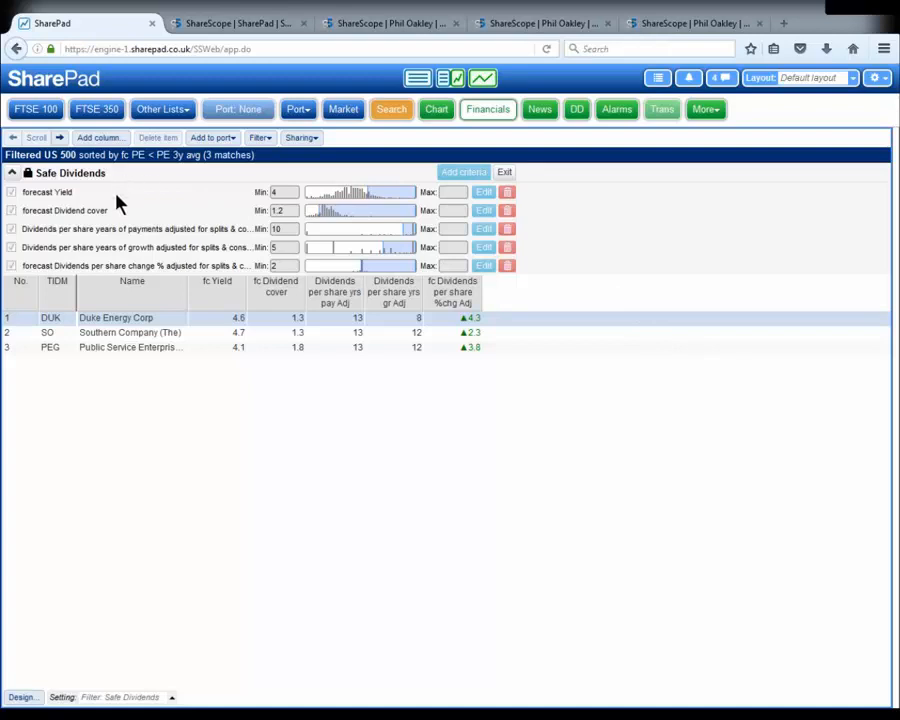
- Toggle the Safe Dividends filter between unlocked and locked, leave it locked, and reapply it to the US 500 list
left_click(259, 141)
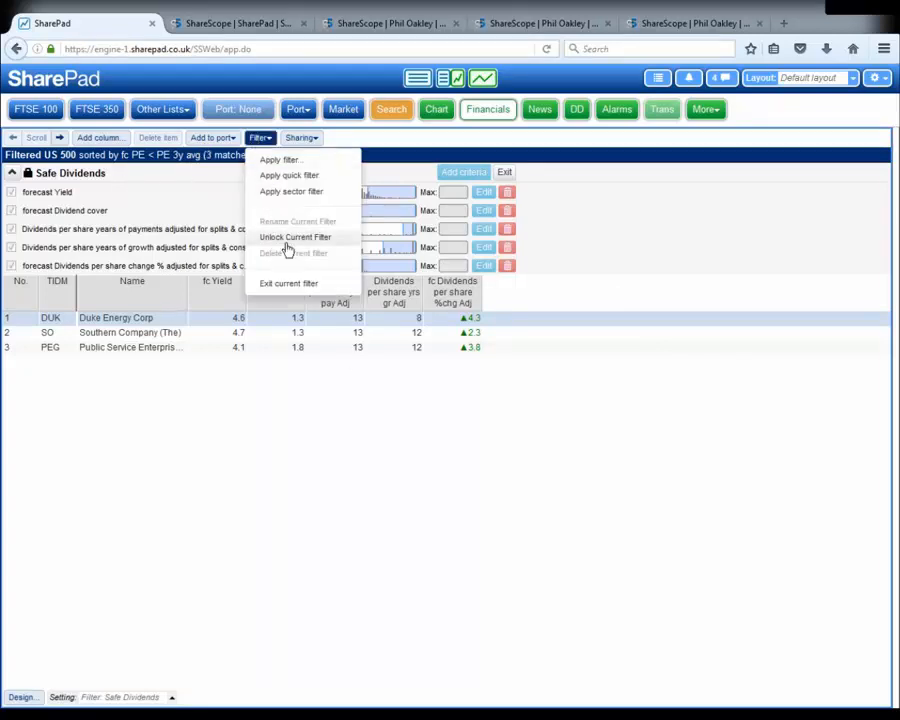
left_click(281, 160)
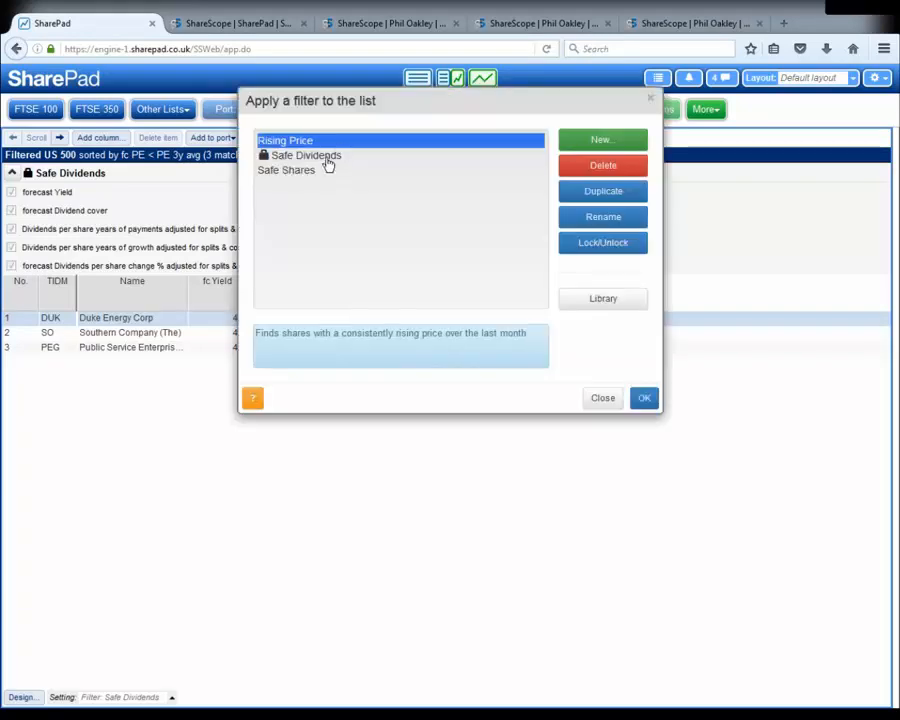
left_click(327, 157)
left_click(610, 250)
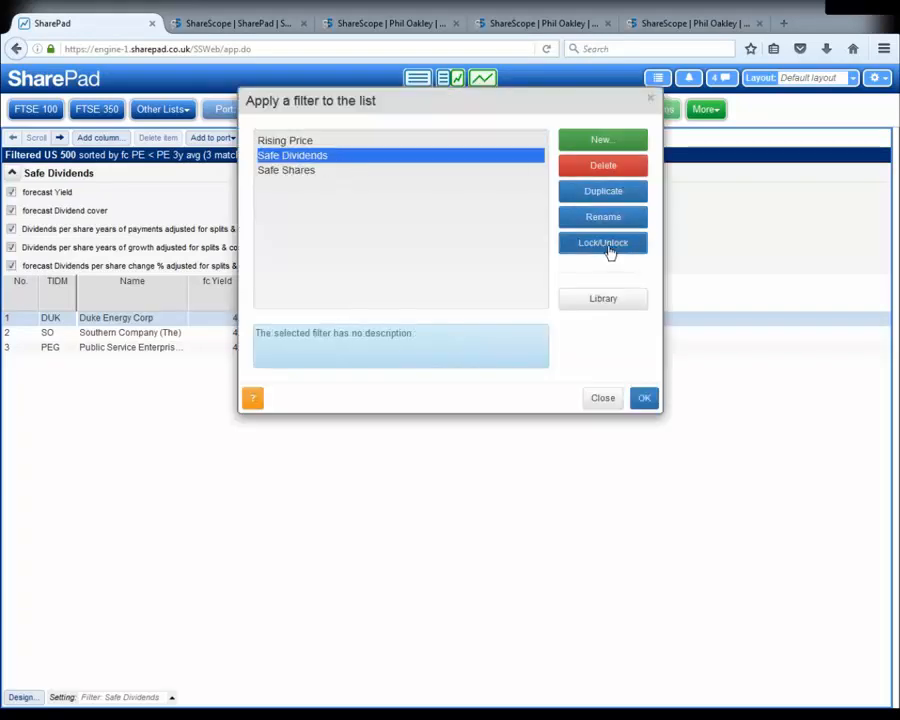
left_click(612, 251)
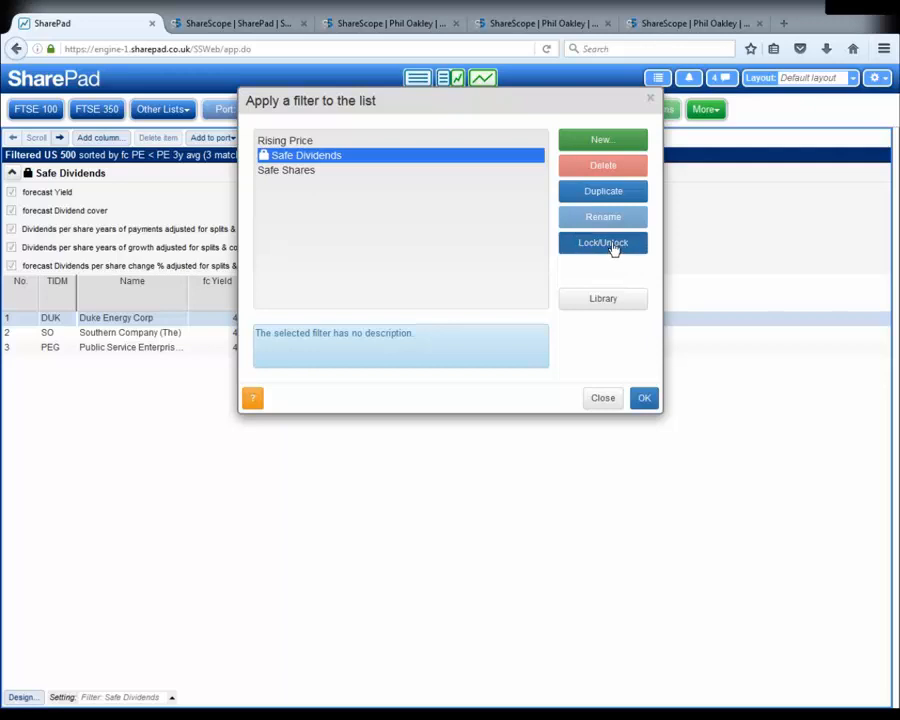
left_click(611, 249)
left_click(610, 250)
left_click(641, 398)
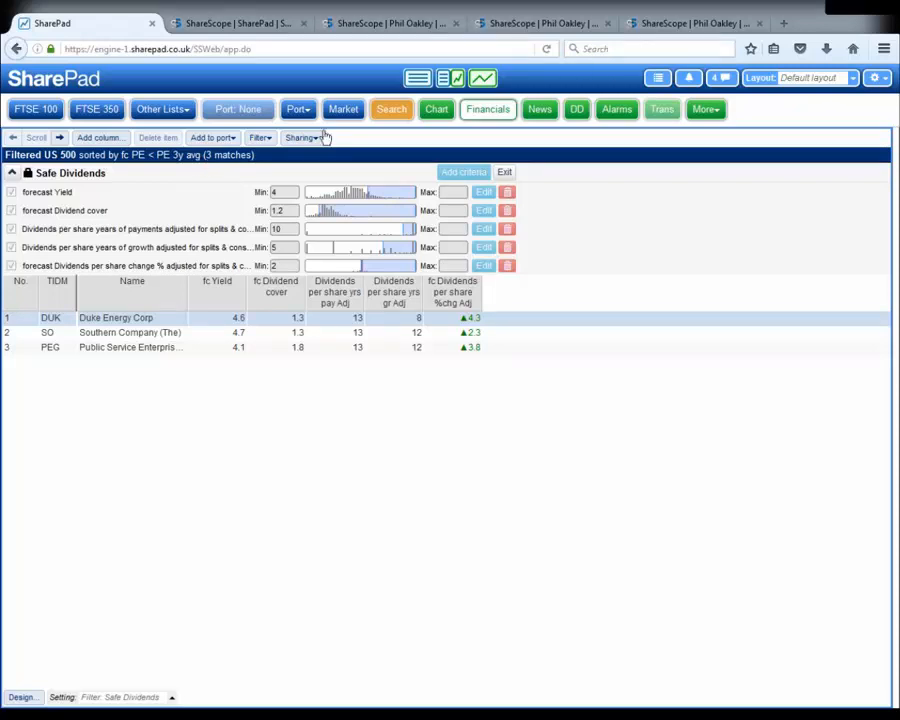
- Open the financial summary of Duke Energy Corp from the filtered US 500 list
left_click(483, 80)
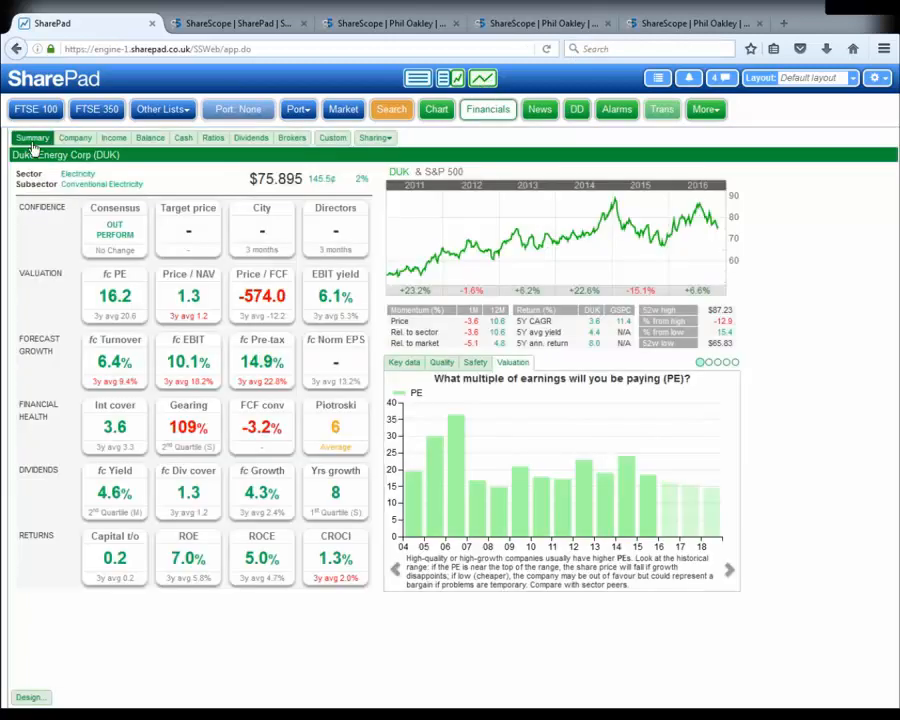